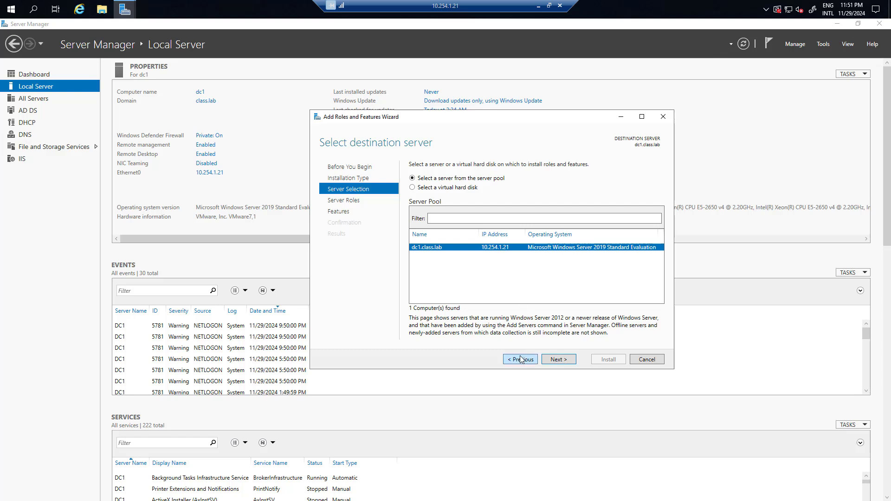
Select the Active Directory Certificate Services role along with its required management tools.
click(559, 360)
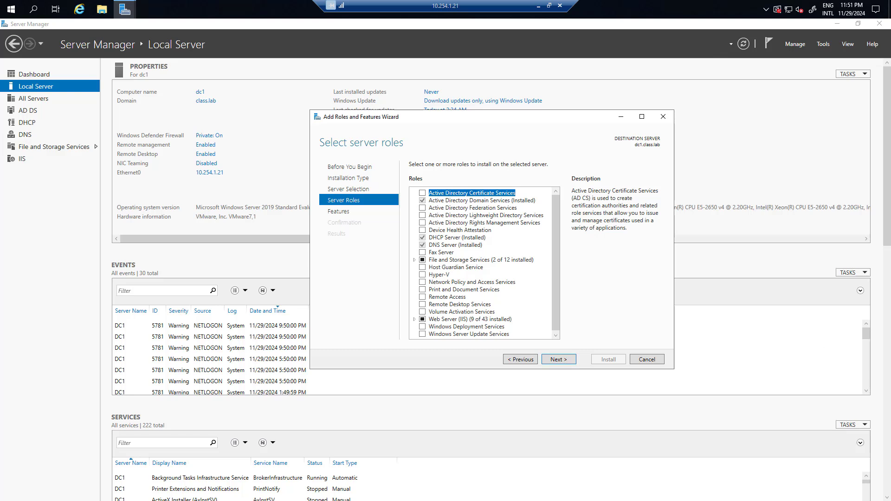
click(422, 194)
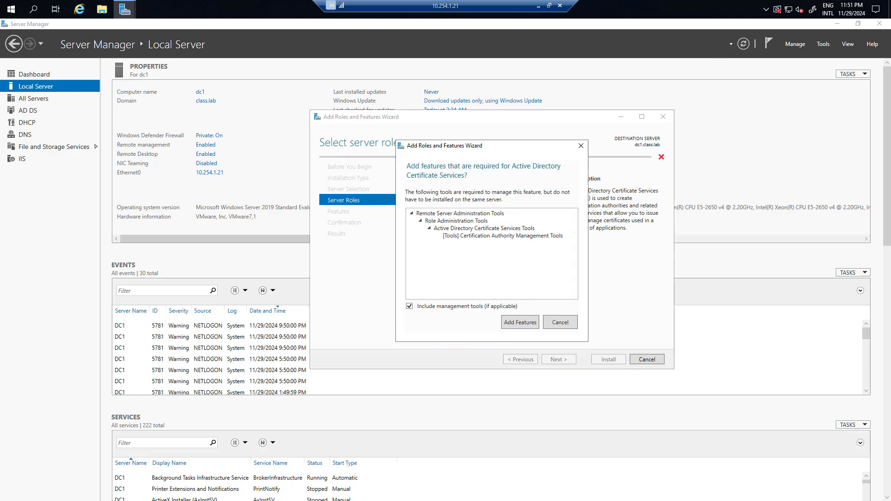
click(521, 322)
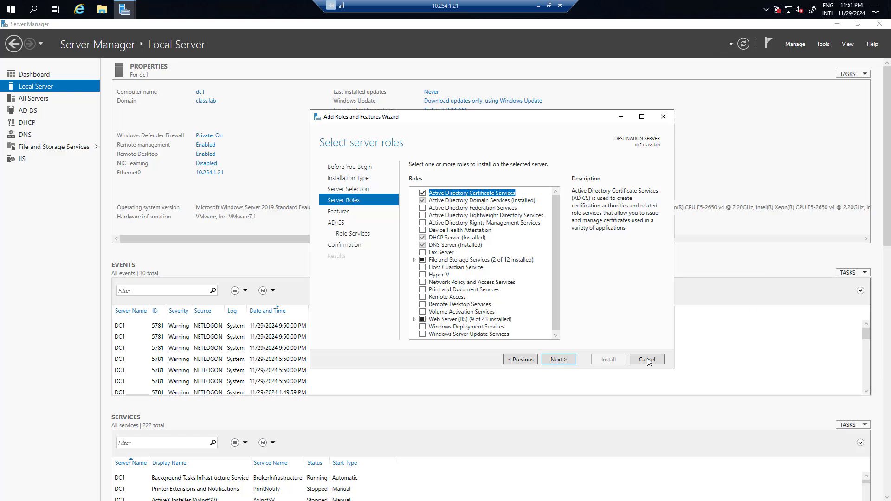
click(568, 361)
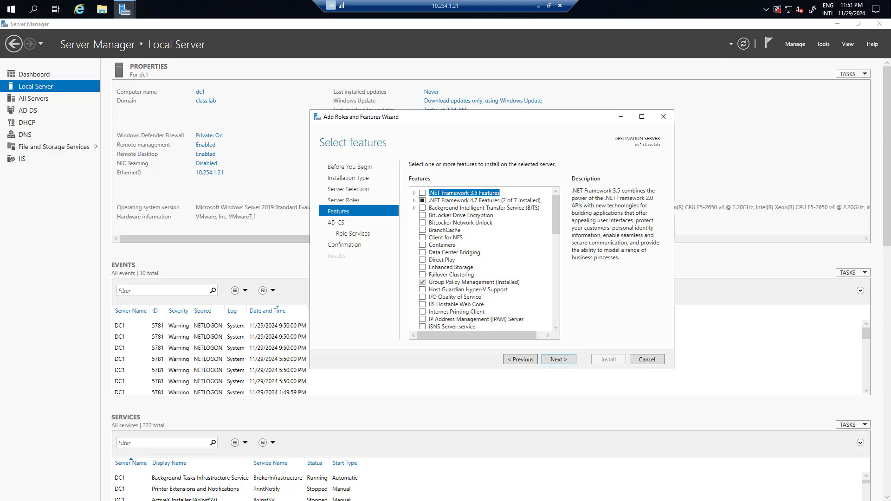
Add the Certification Authority Web Enrollment role service and start the installation.
click(560, 361)
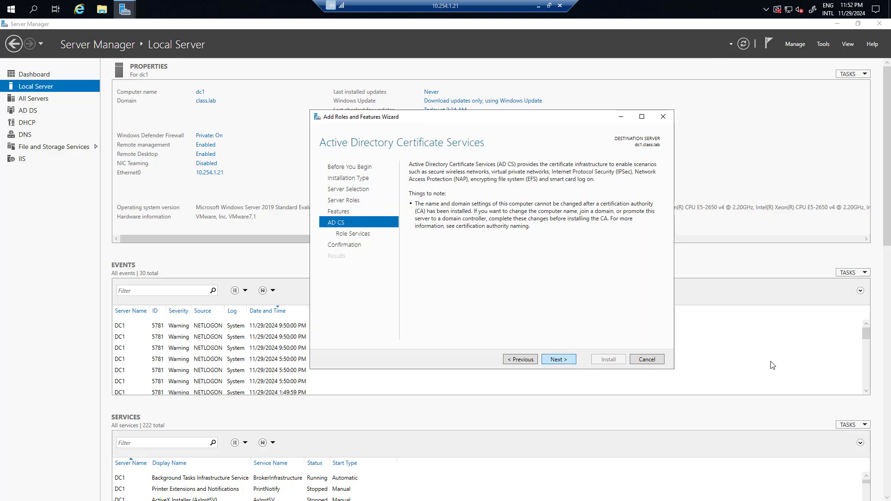
click(559, 359)
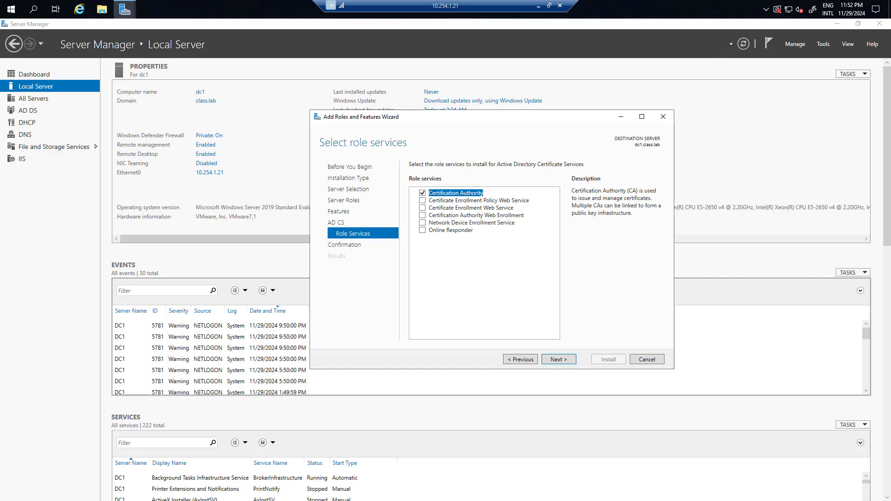
click(422, 215)
click(559, 360)
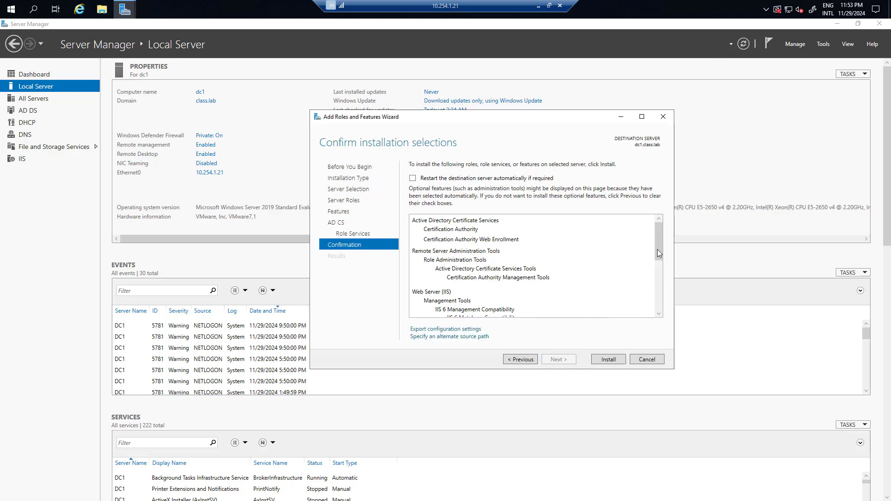
drag(657, 249, 655, 342)
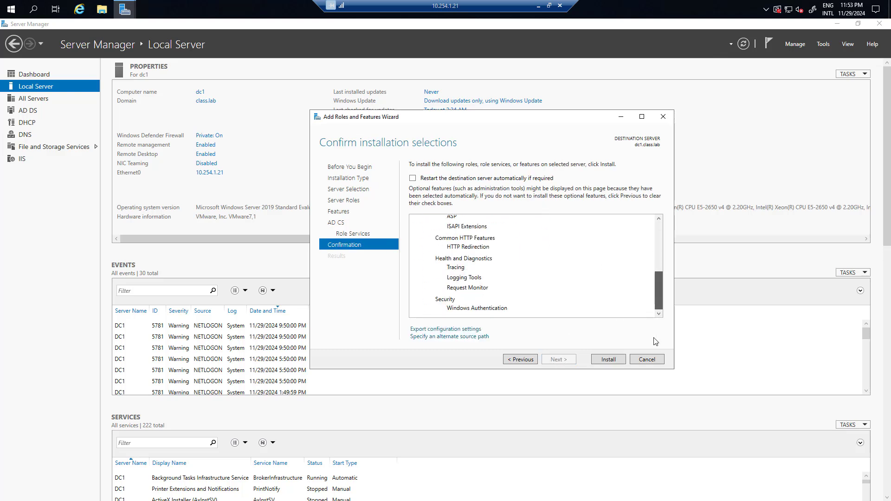
click(618, 362)
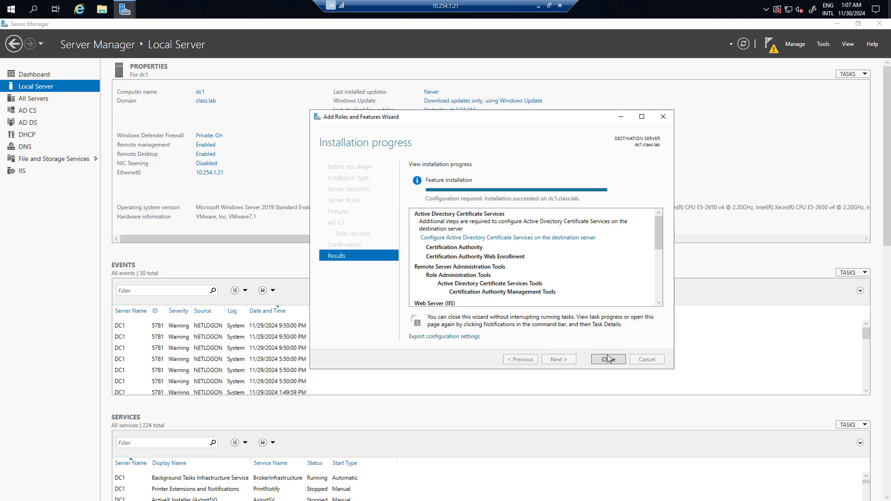
Close the finished installer and launch Configure Active Directory Certificate Services from notifications.
click(608, 359)
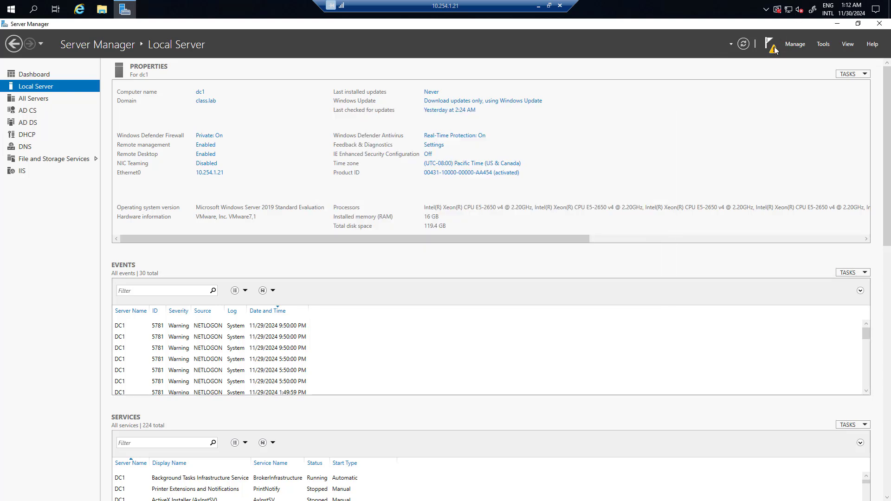
click(773, 50)
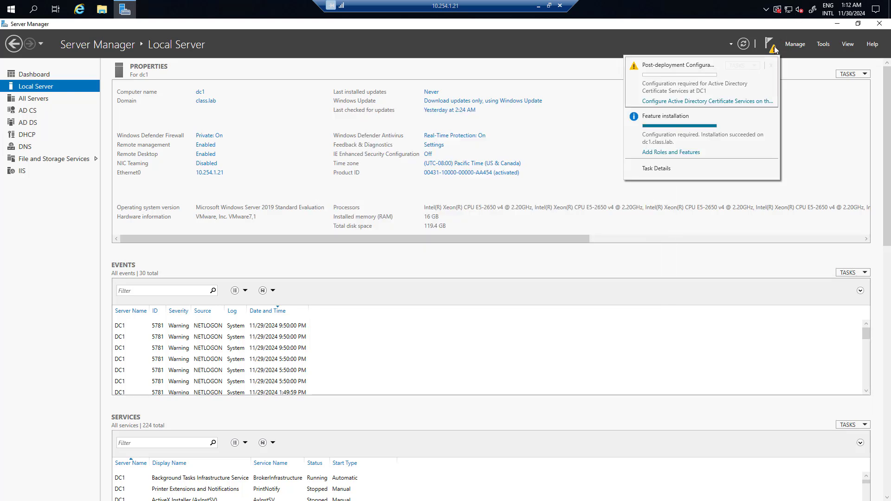
click(708, 104)
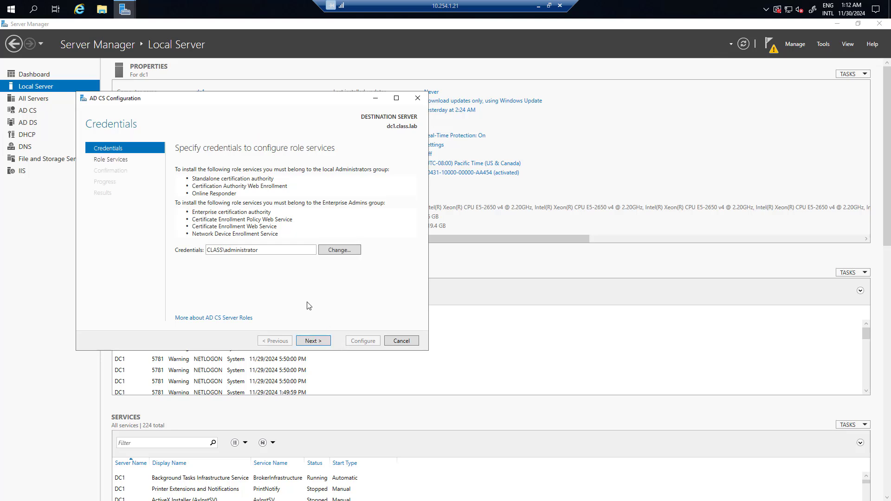
Choose Certification Authority and Web Enrollment as an Enterprise Root CA with a new private key.
click(314, 341)
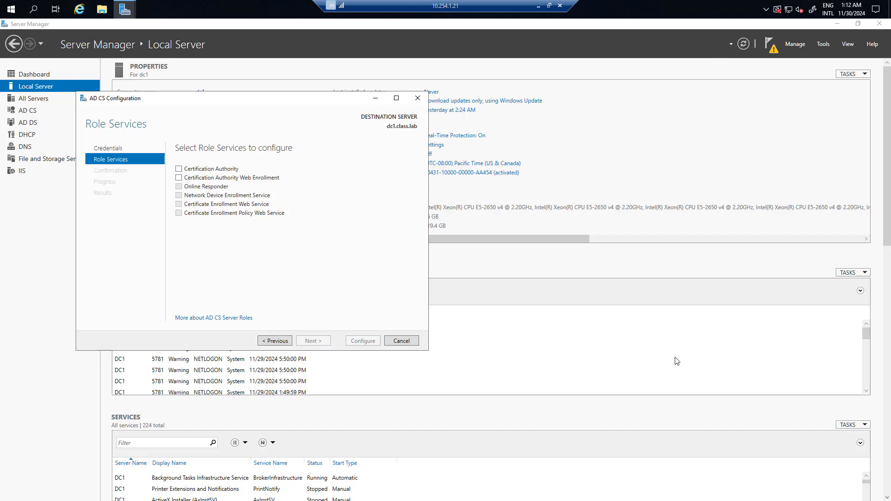
click(179, 170)
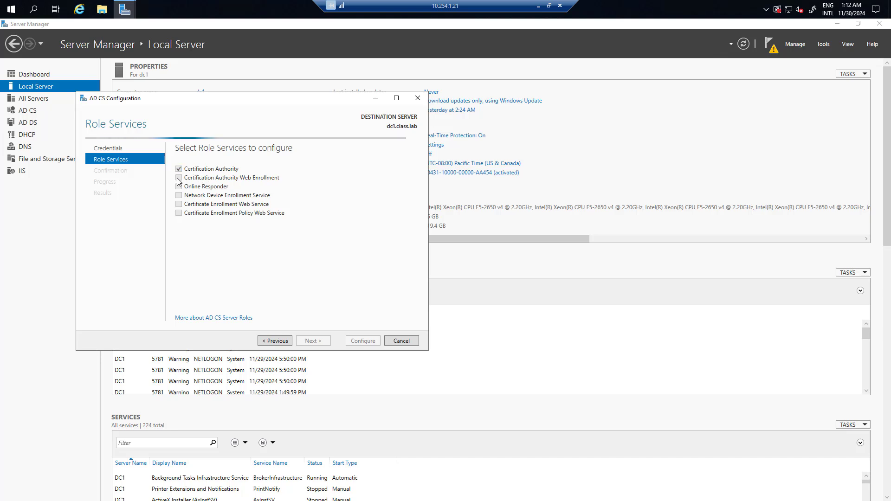
click(178, 179)
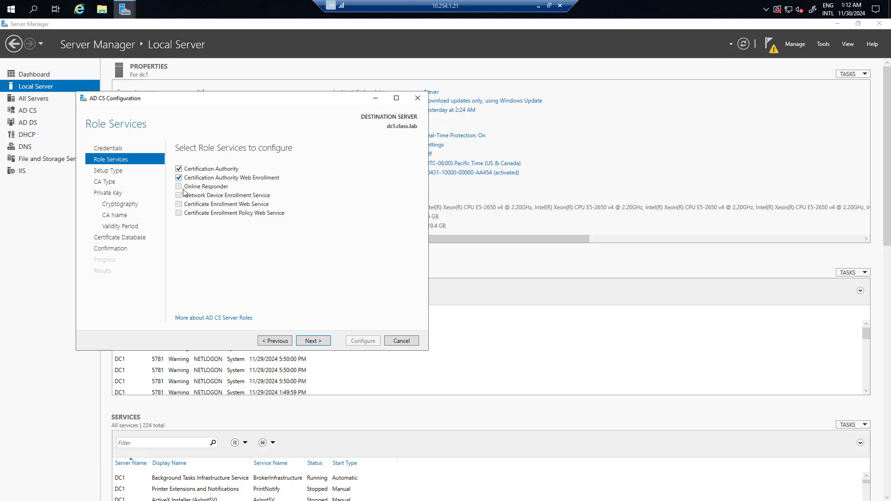
click(317, 345)
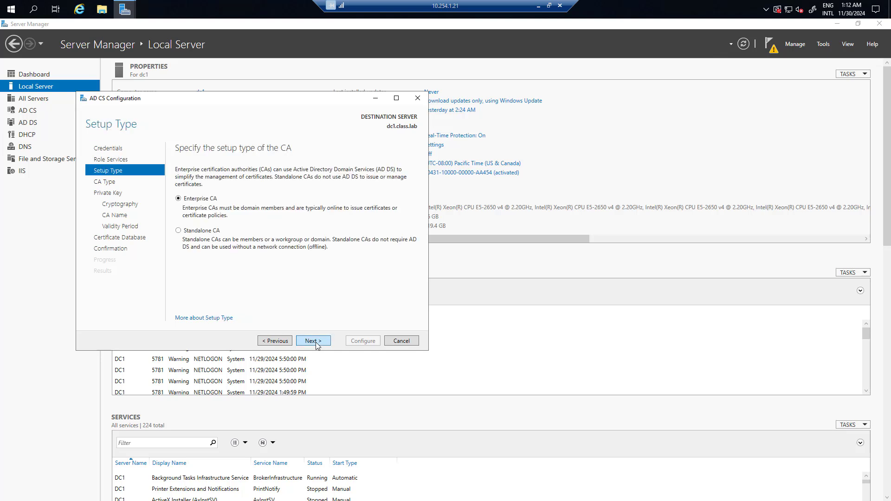
click(316, 341)
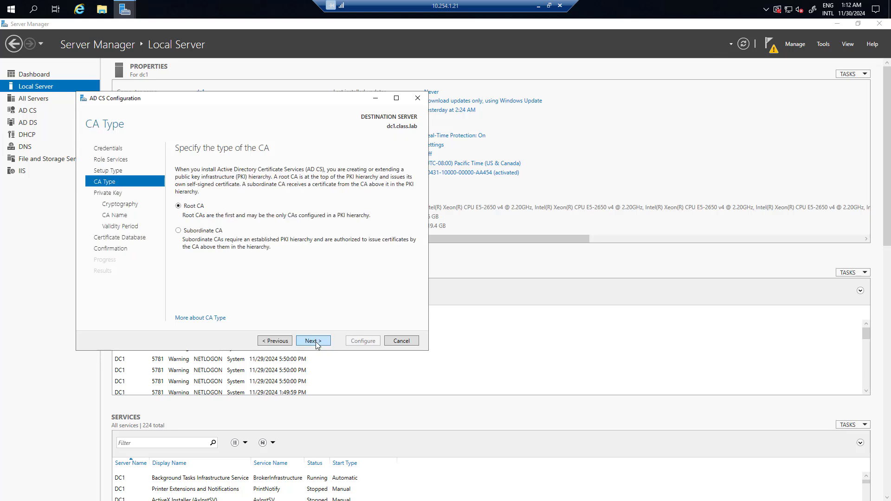
click(316, 342)
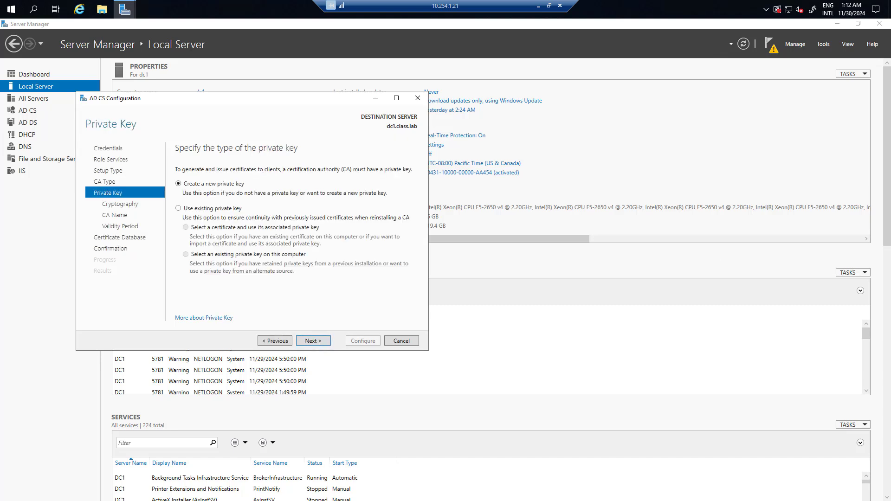
click(316, 341)
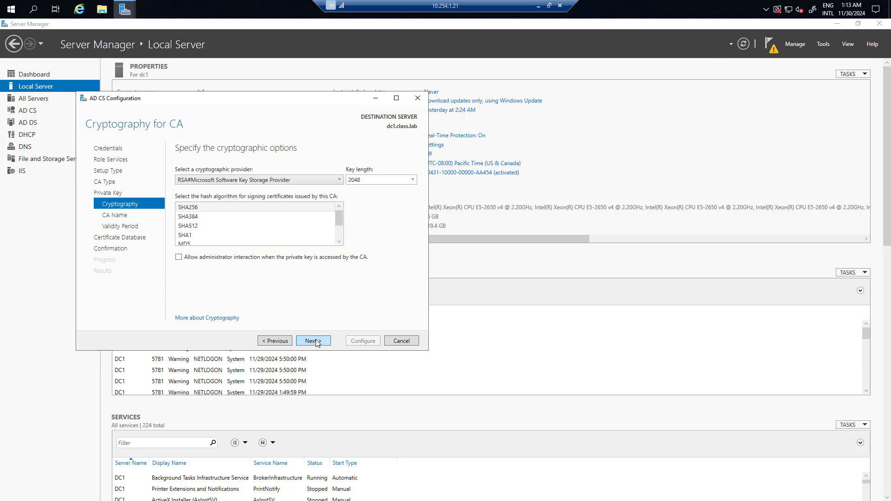
Set a 4096 key length, keep the class-DC1-CA name, 5-year validity and default databases, then apply.
click(411, 180)
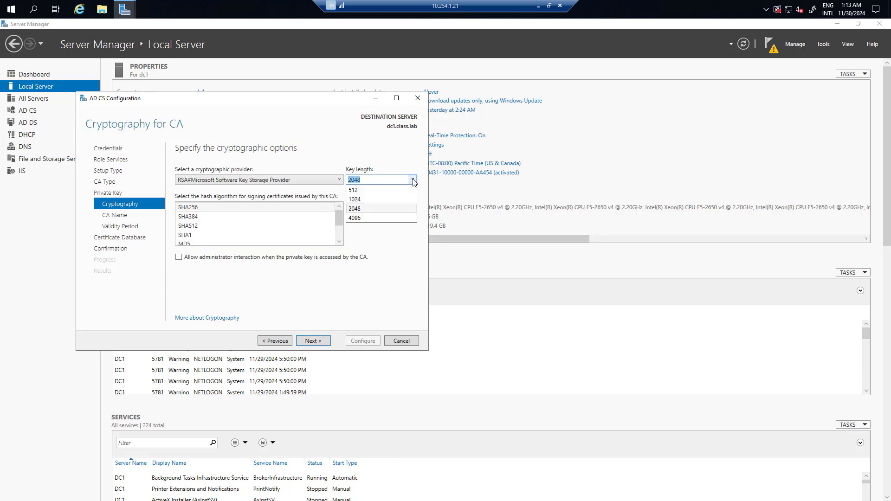
click(390, 221)
key(Tab)
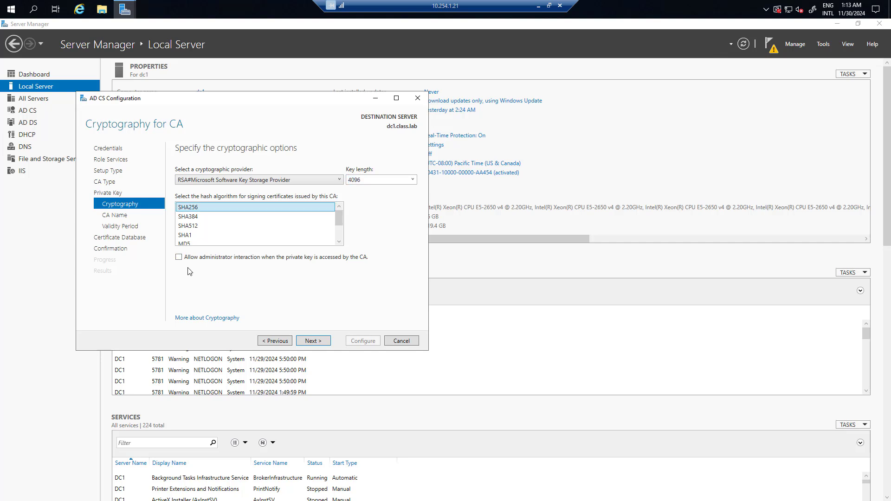
click(321, 341)
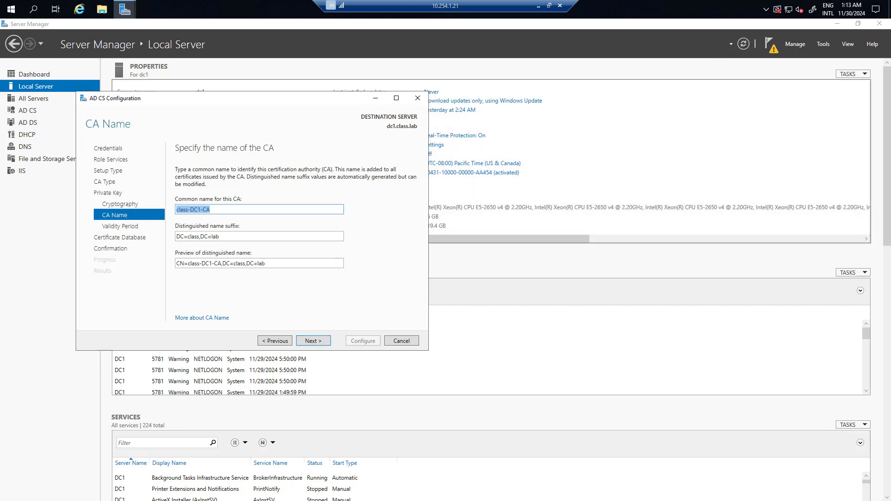
click(311, 341)
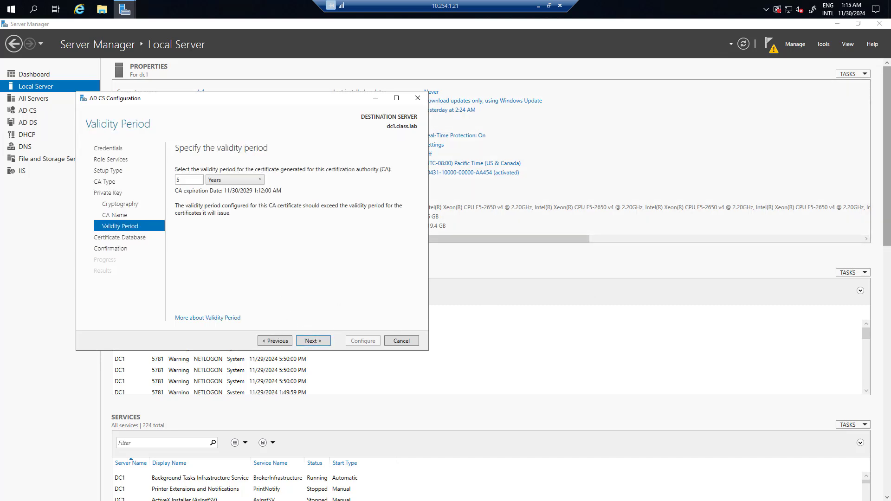
click(321, 341)
click(321, 341)
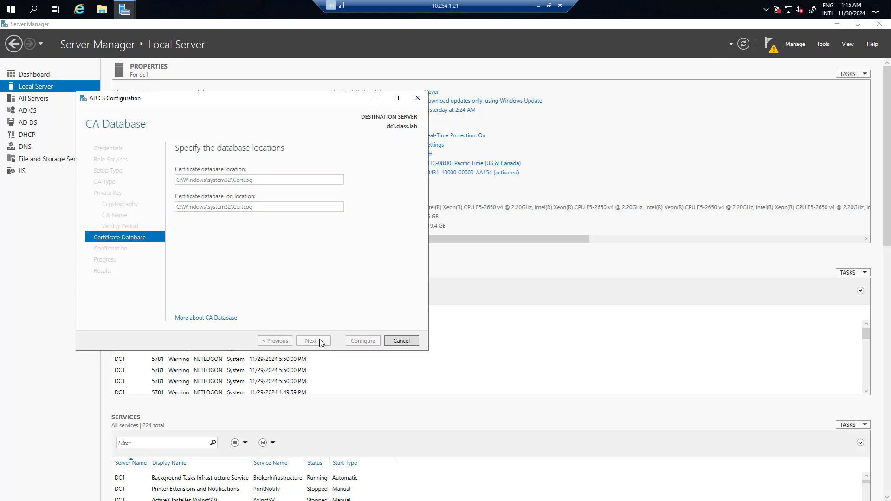
click(365, 342)
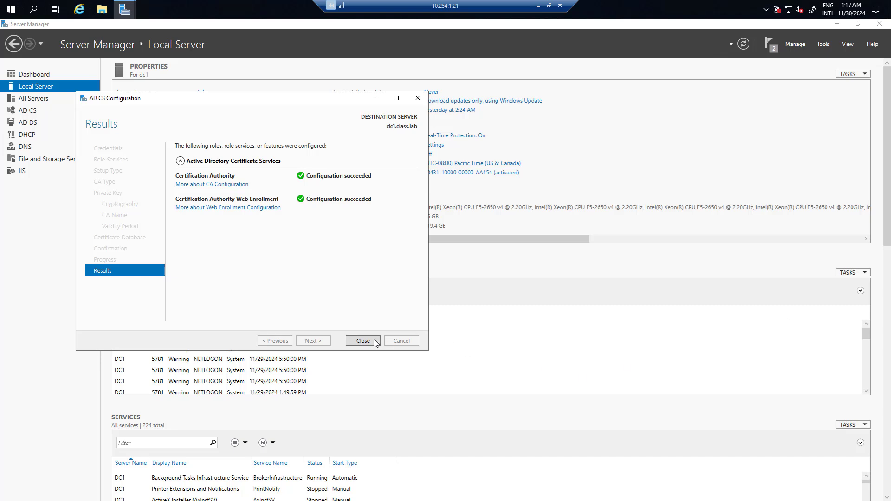
click(363, 341)
Launch the Certification Authority console from Tools and expand class-DC1-CA to show its folders.
click(822, 44)
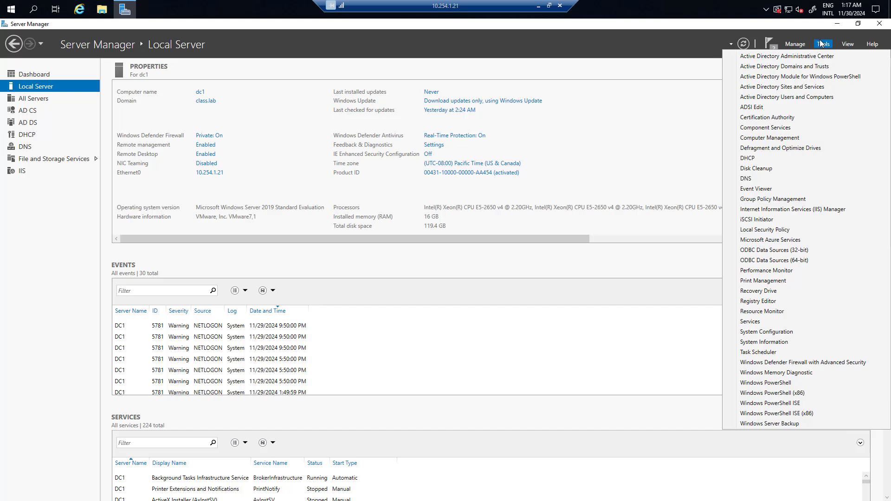
click(794, 117)
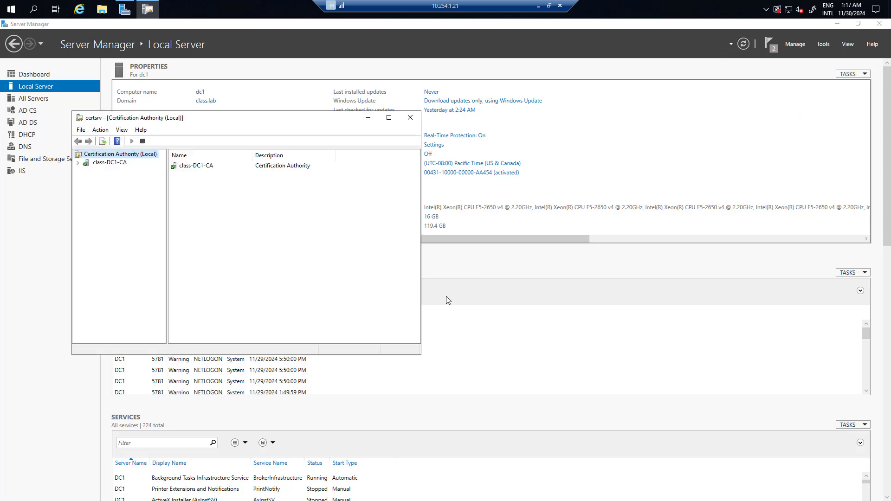
click(77, 163)
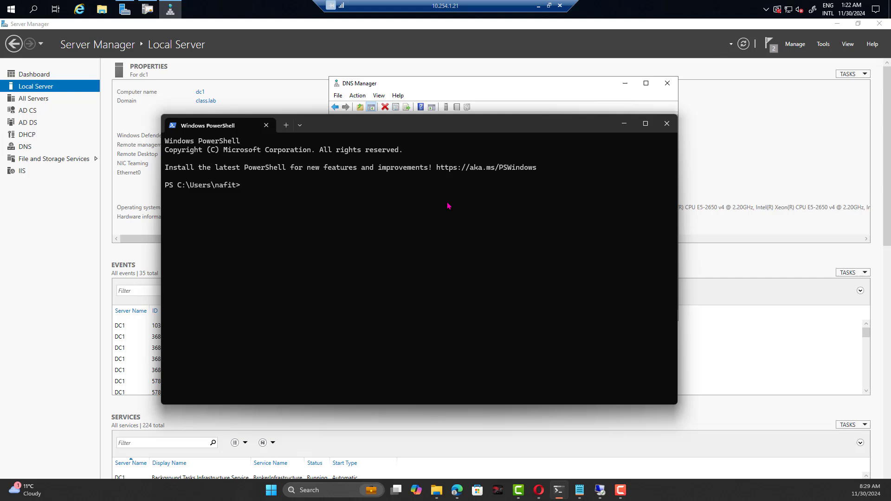
Ping dc1.class.lab from PowerShell and confirm replies from 10.254.1.21.
text(ping dc1.class.lab)
key(Return)
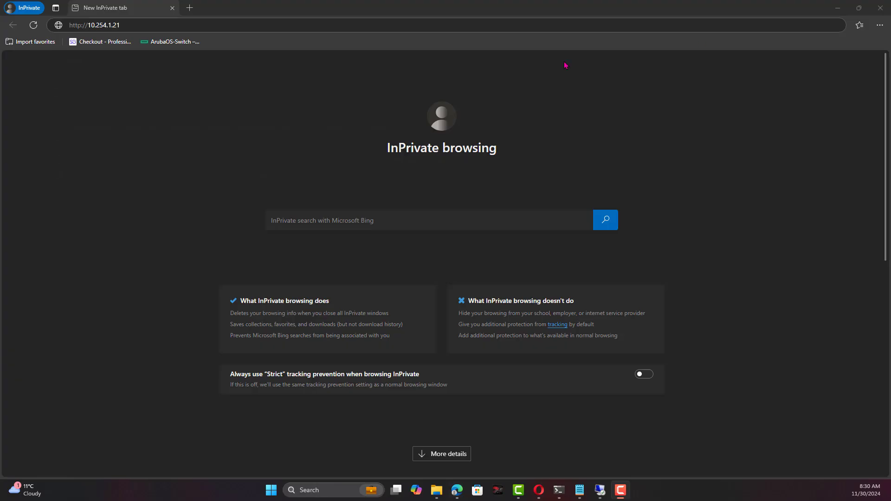
Load the IIS default page at 10.254.1.21, then browse to dc1.class.lab.
click(162, 21)
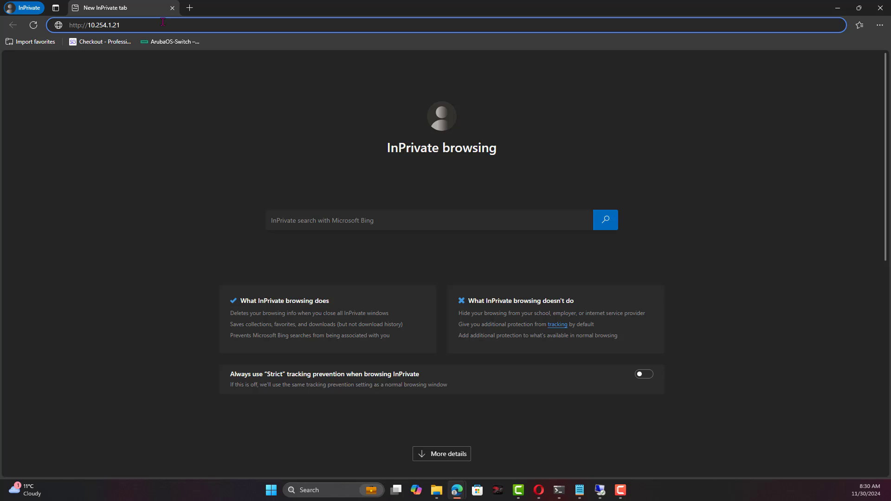
key(Return)
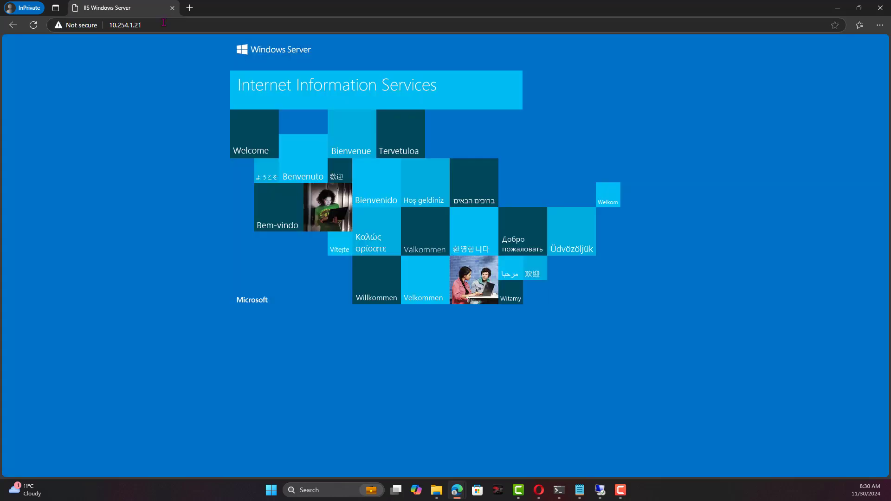
click(162, 25)
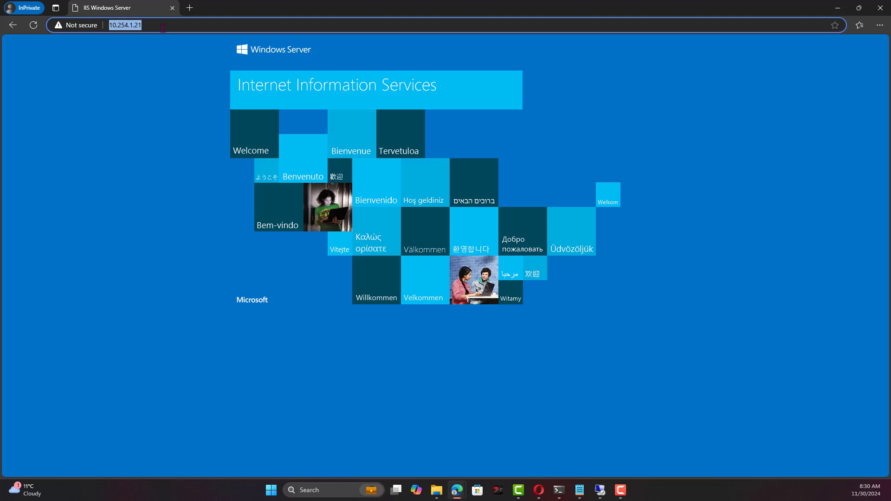
text(dc1.class.lab)
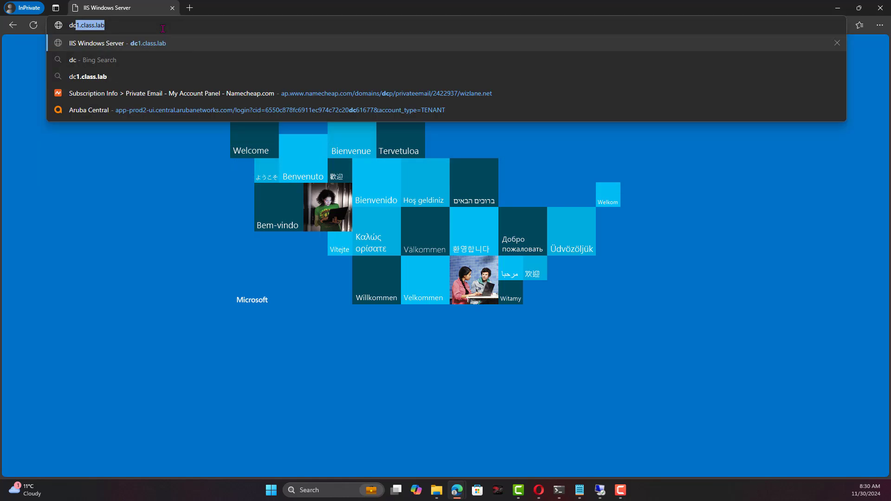
key(Return)
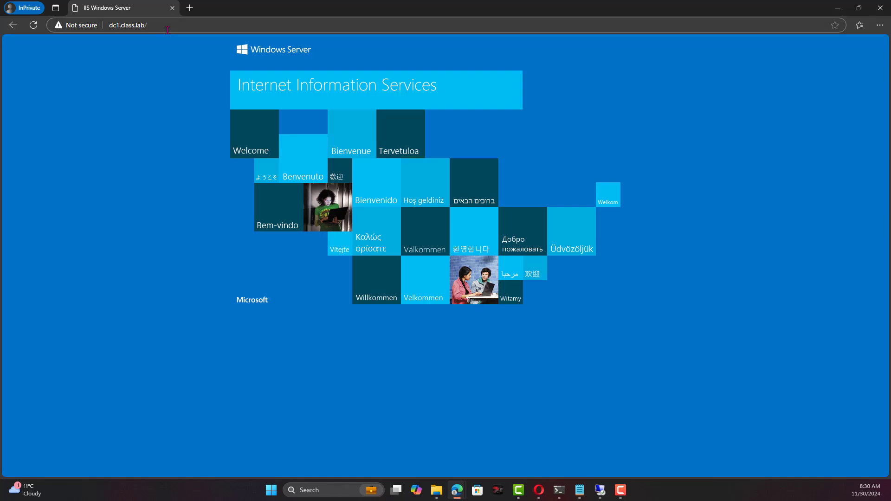
Go to dc1.class.lab/certsrv to reach the Windows Security sign-in prompt.
click(155, 26)
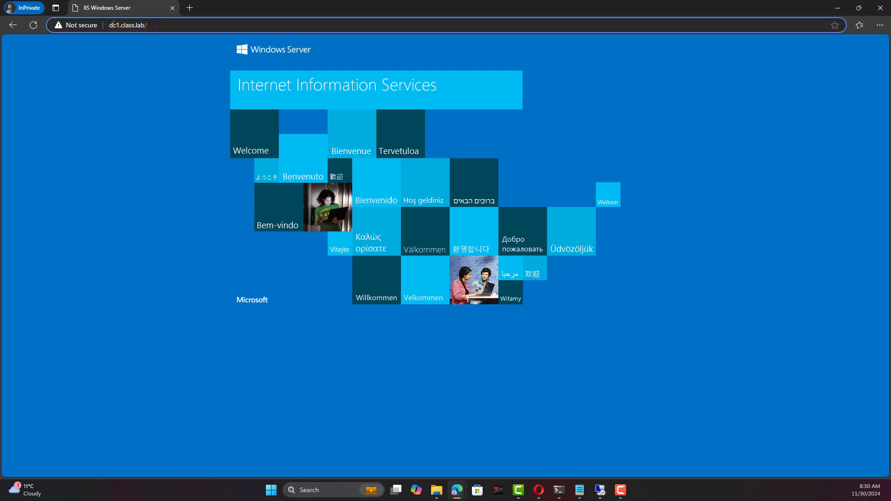
text(c)
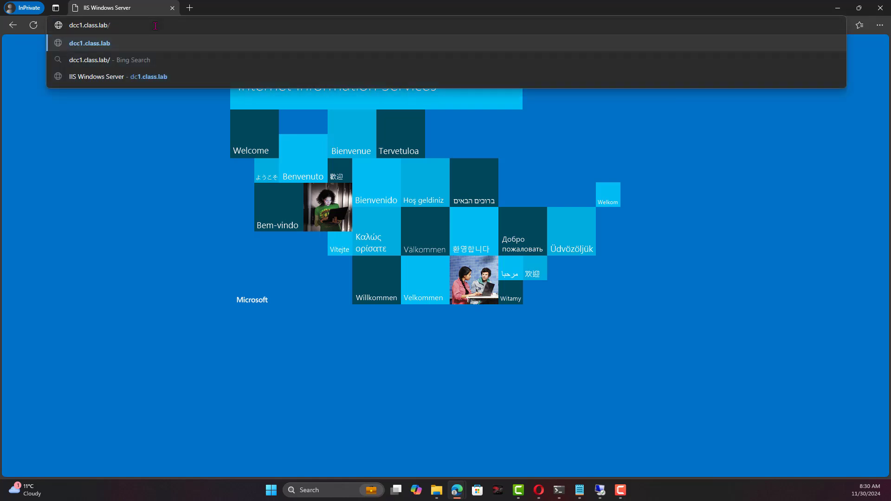
key(BackSpace)
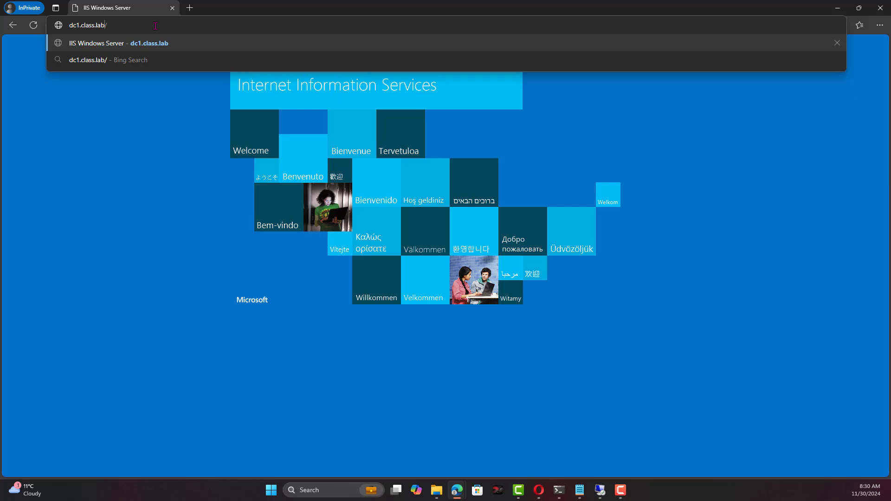
text(certsrv)
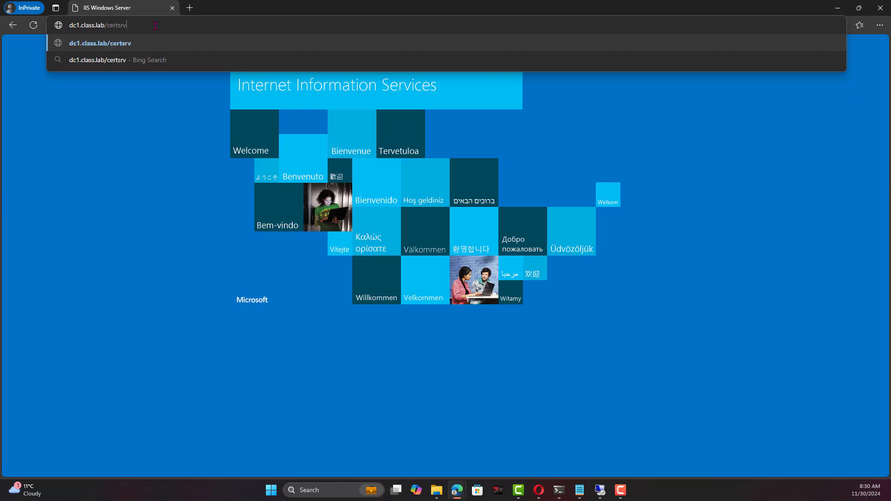
key(Return)
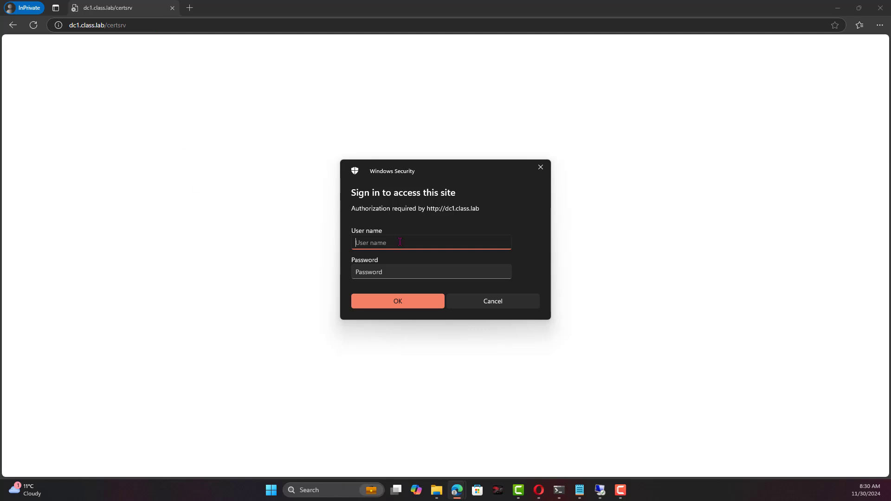
Sign in as administrator with the account password and check the class-DC1-CA certificate's Not Before date.
text(administrator)
key(Tab)
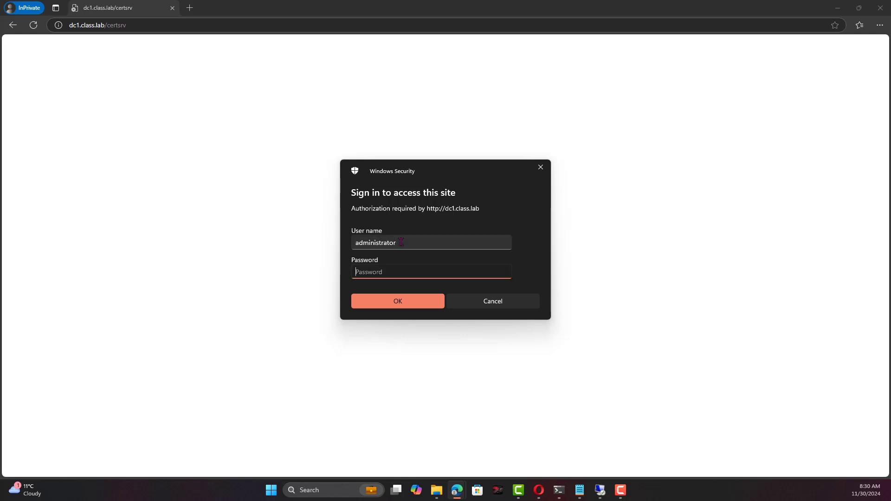
text(Pa$$w0rd)
key(Return)
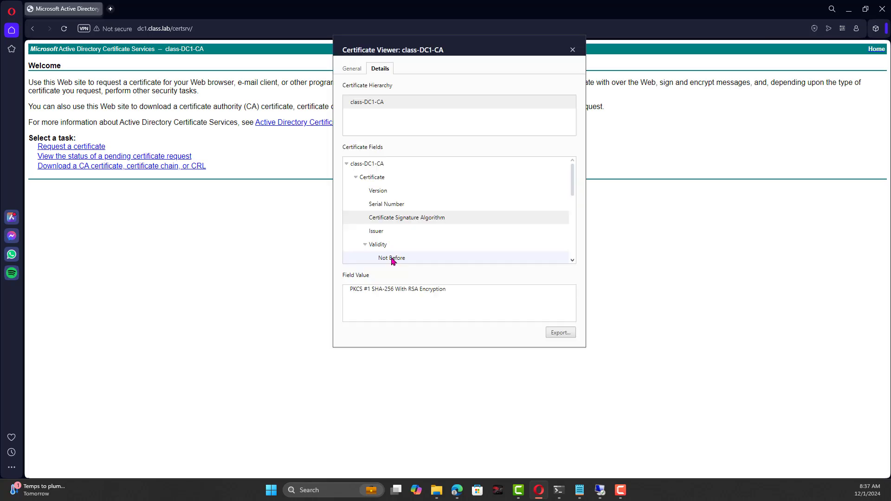
click(388, 258)
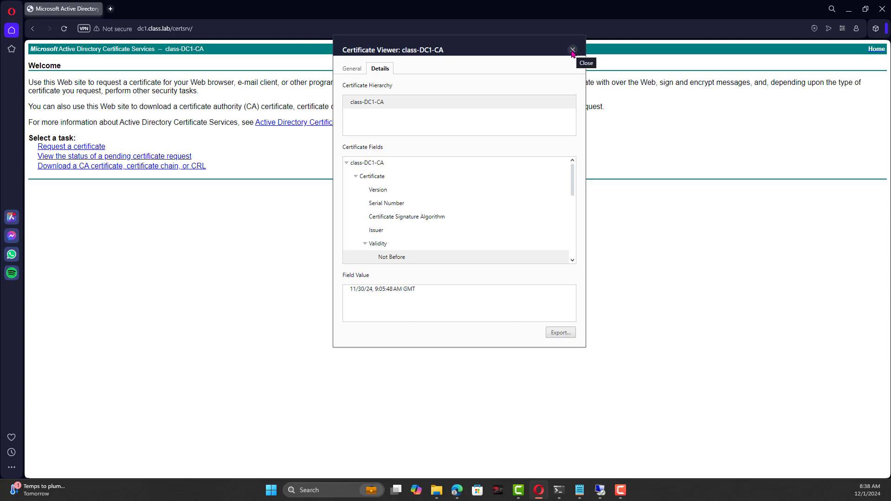
click(572, 51)
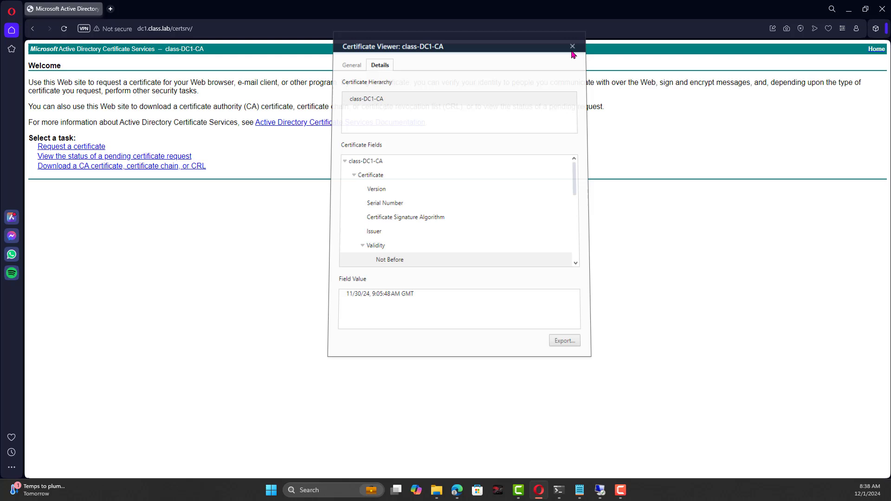
Download the class-DC1-CA certificate in Base 64 as certnew.cer and show it in its folder.
click(98, 165)
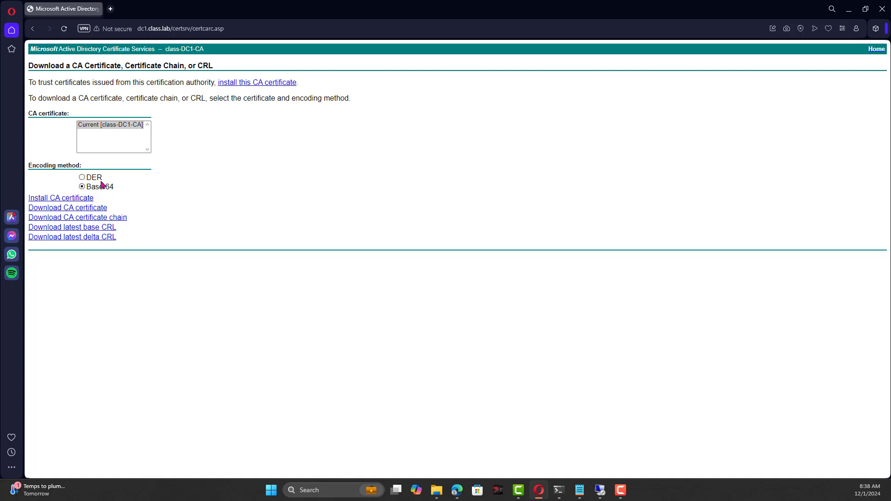
click(68, 209)
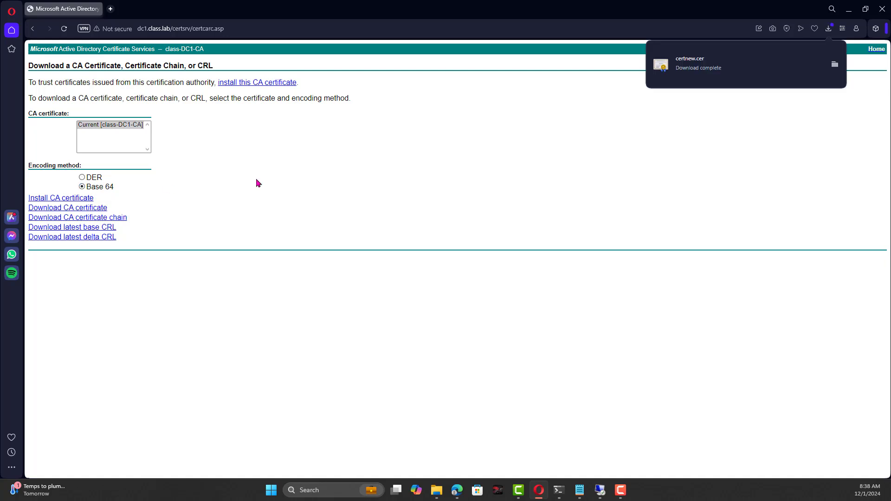
click(834, 66)
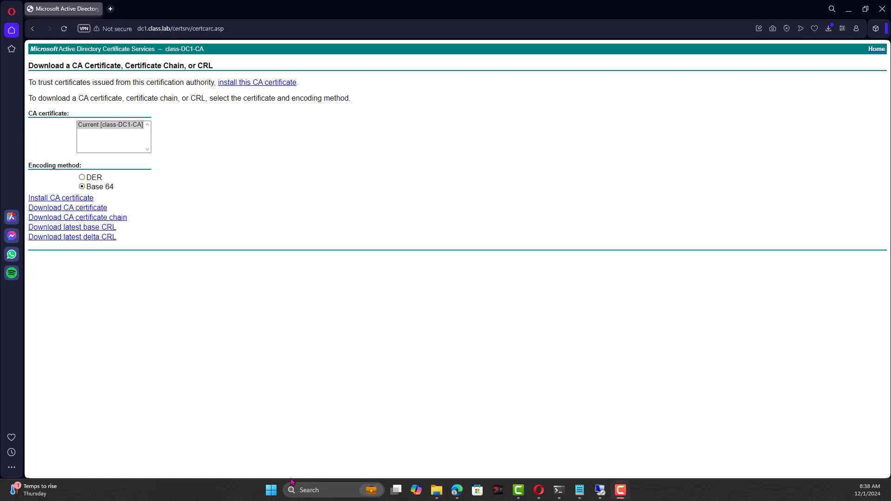
Launch mmc from Windows search and maximize the console window.
click(270, 490)
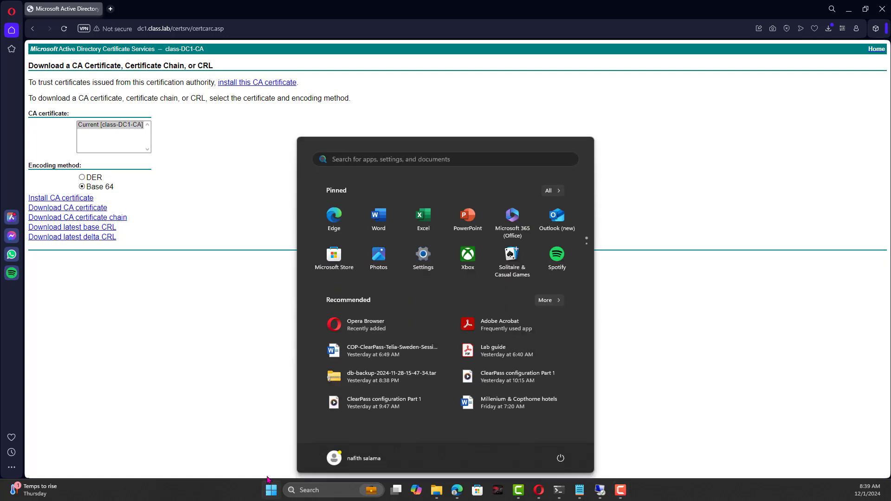
text(mmc)
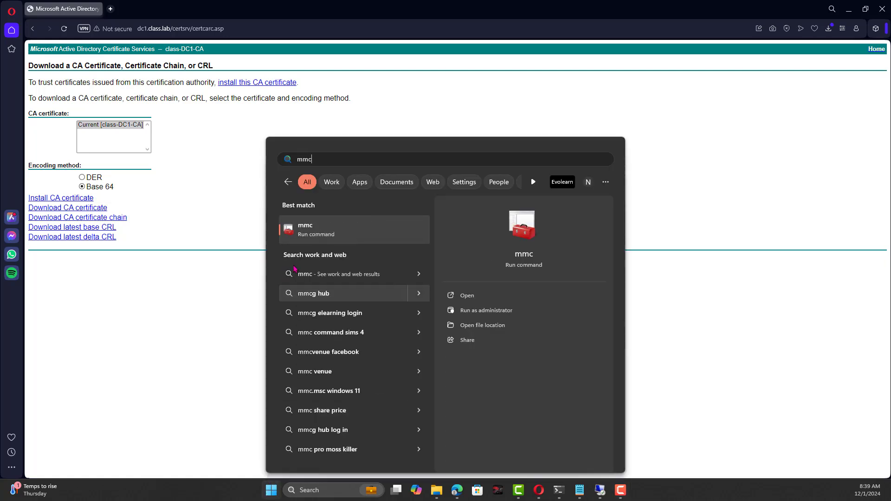
click(304, 226)
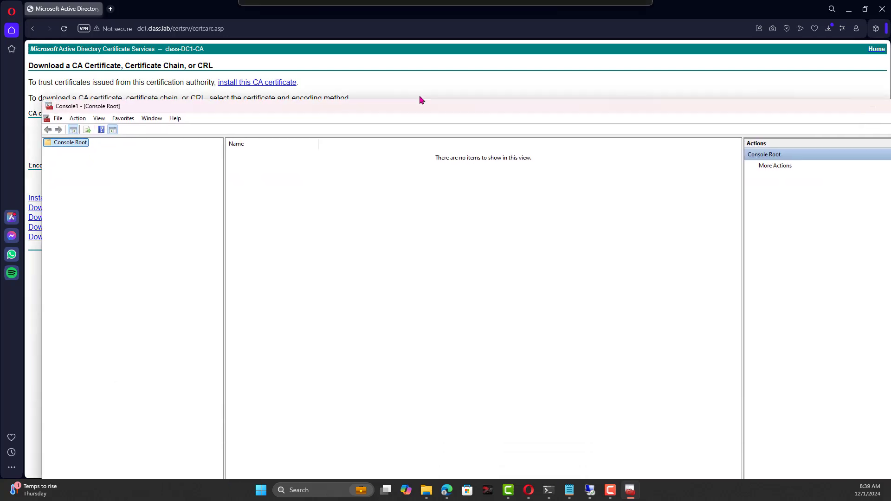
drag(420, 98, 400, 40)
double_click(402, 41)
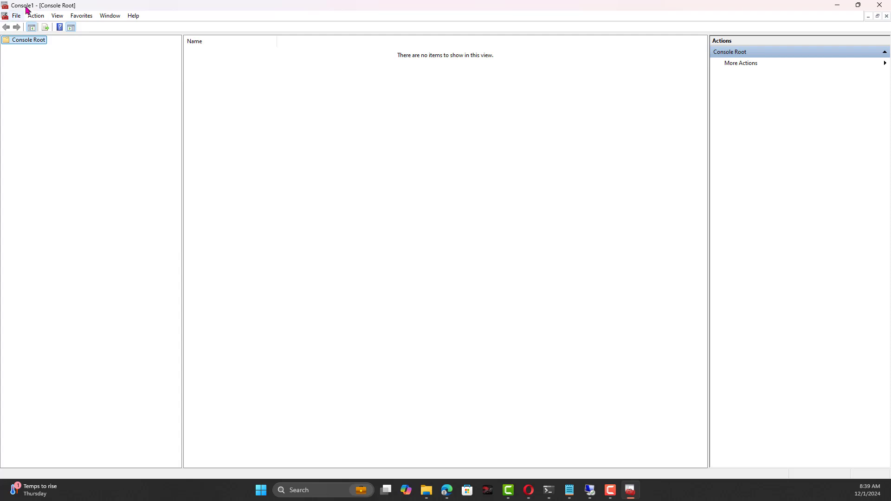
Add Certificates snap-ins for My user account and the Local Computer account.
click(40, 18)
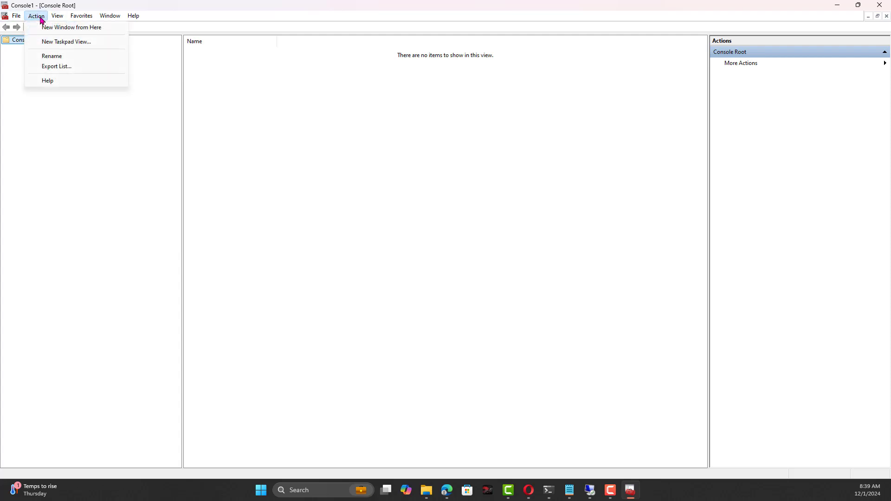
click(17, 17)
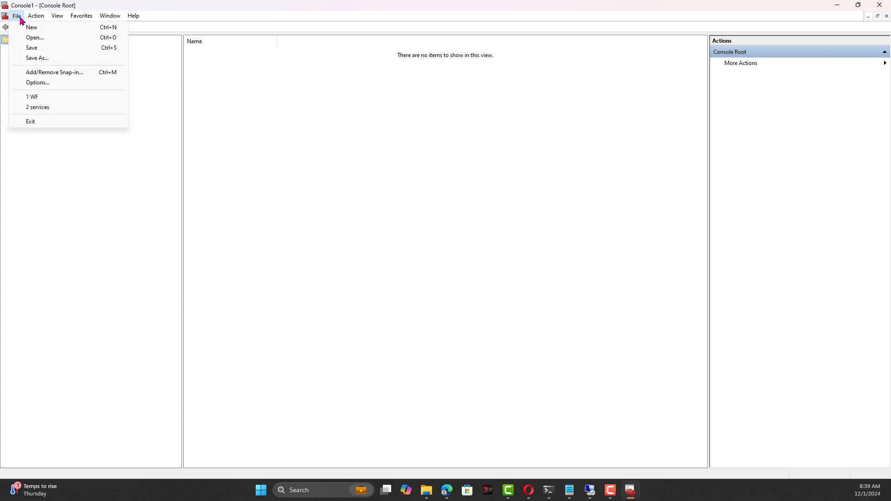
click(43, 74)
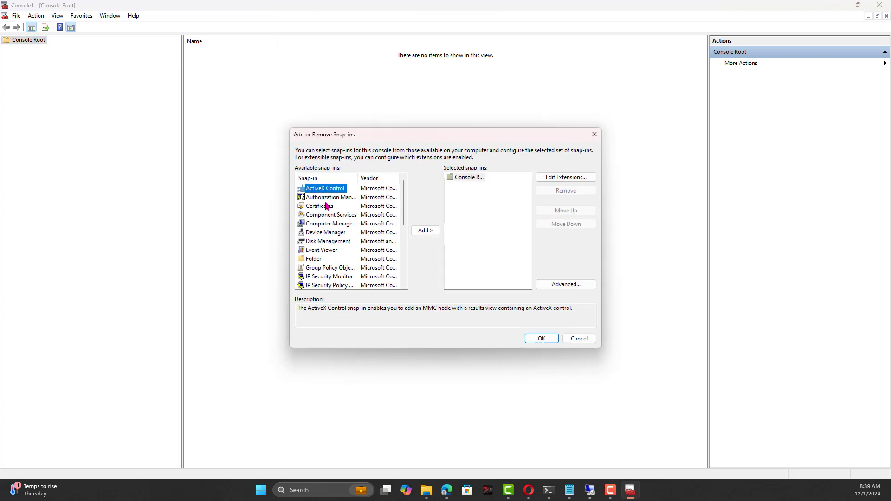
click(325, 206)
click(425, 231)
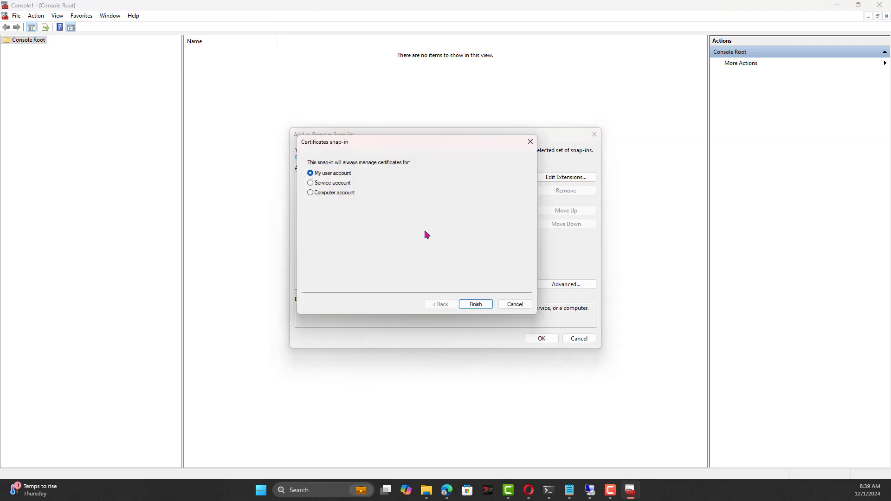
click(484, 306)
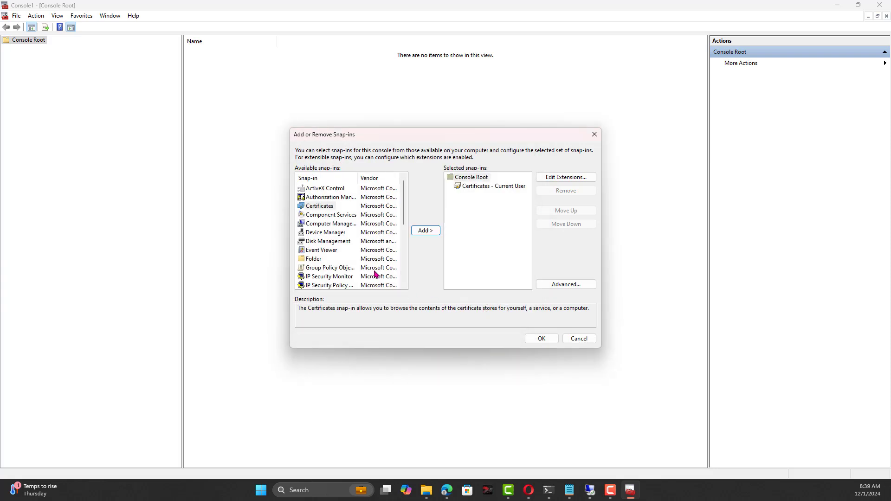
click(425, 230)
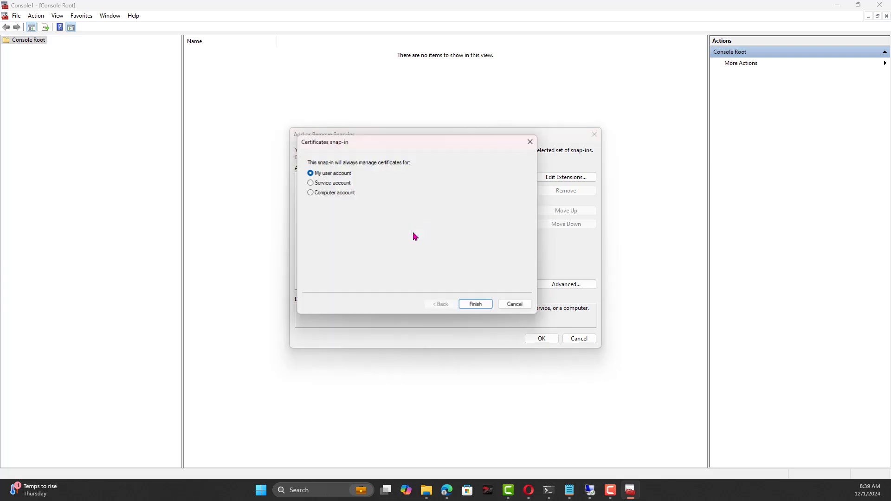
click(353, 193)
click(473, 307)
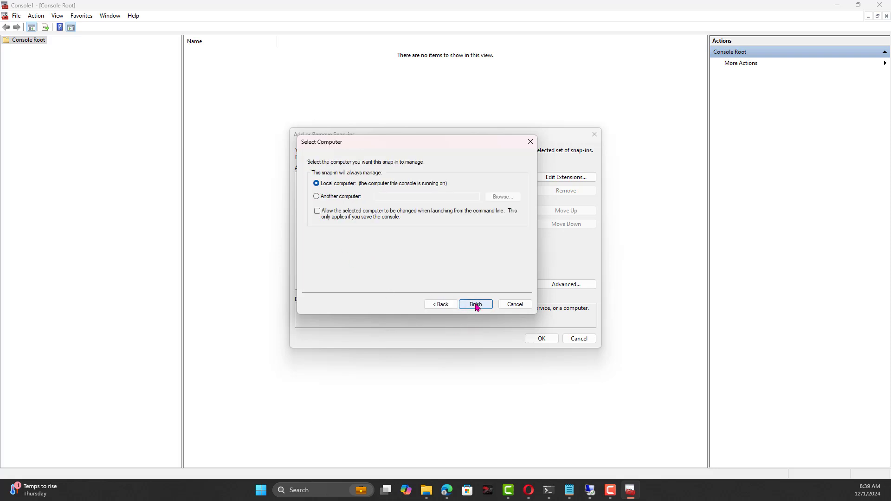
click(471, 305)
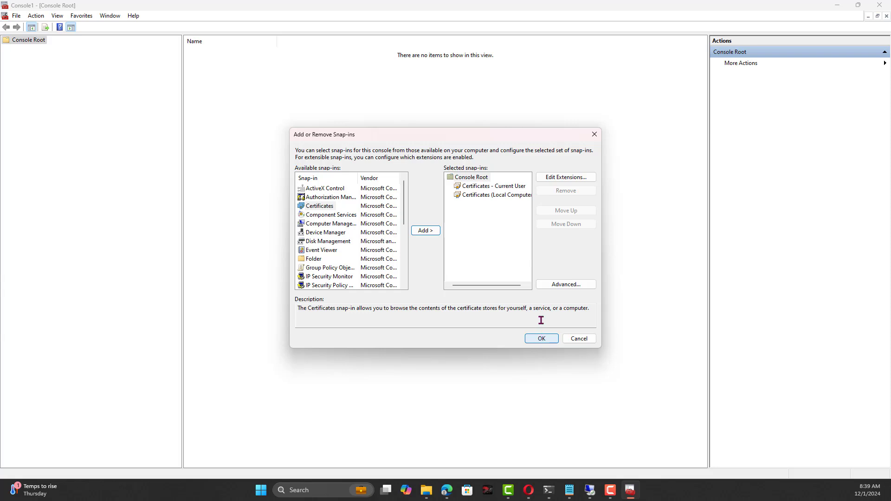
click(542, 338)
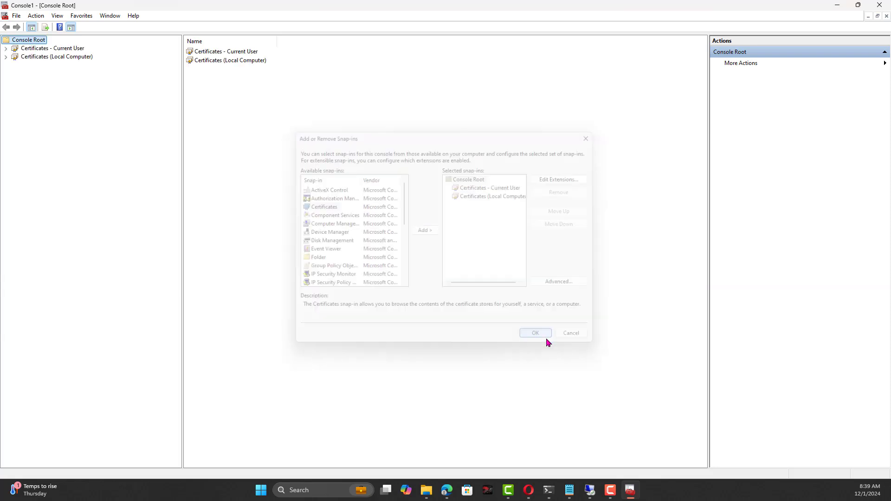
Choose certnew from Downloads to import into the current user's Trusted Root Certification Authorities.
click(6, 48)
click(15, 65)
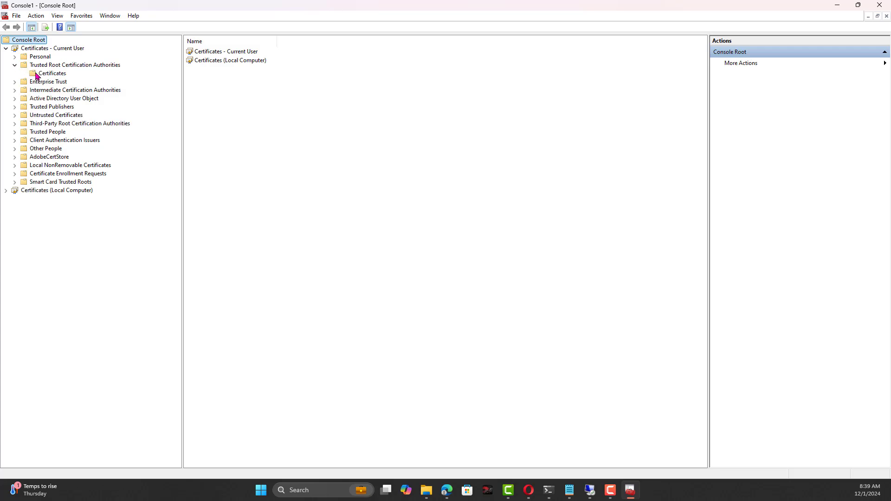
click(42, 74)
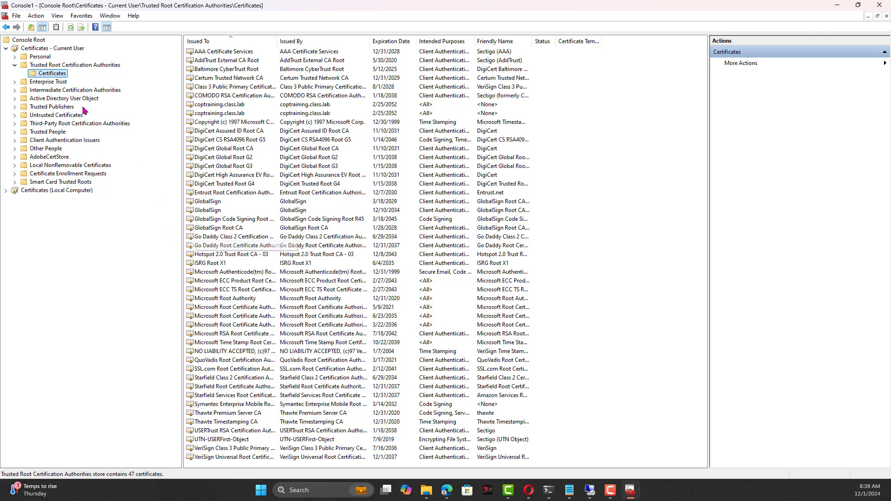
right_click(52, 76)
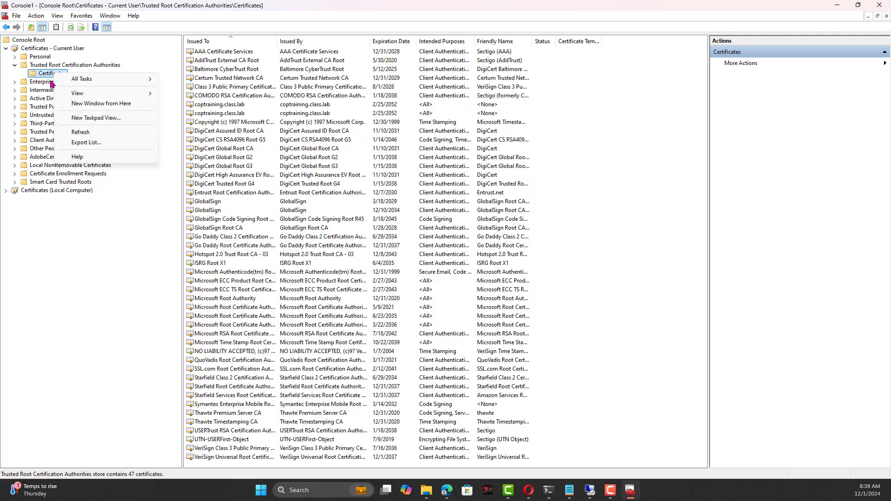
mouse_move(92, 79)
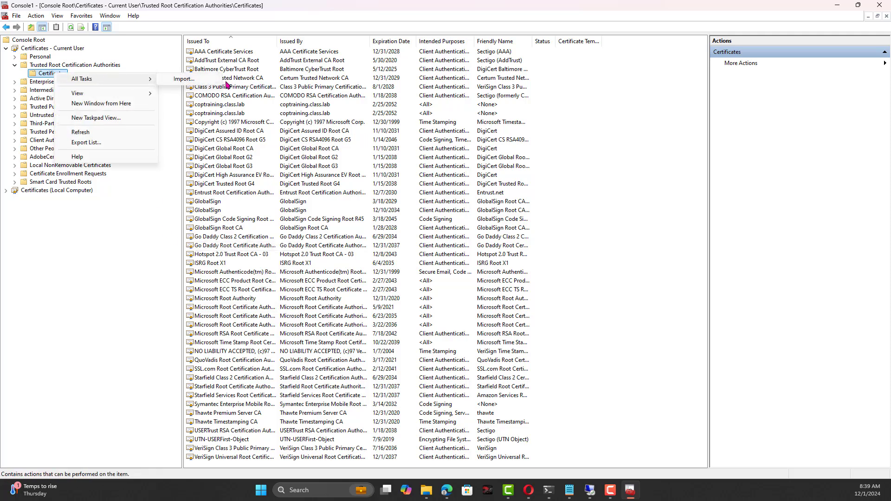
click(172, 81)
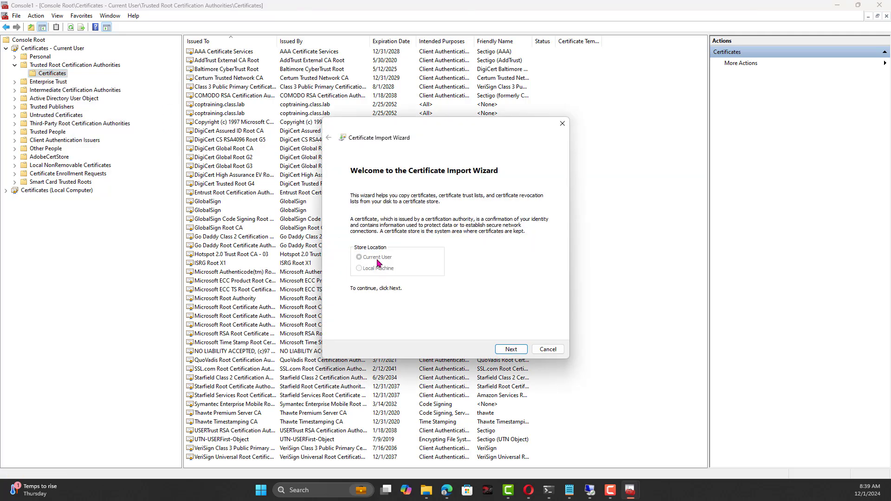
click(506, 352)
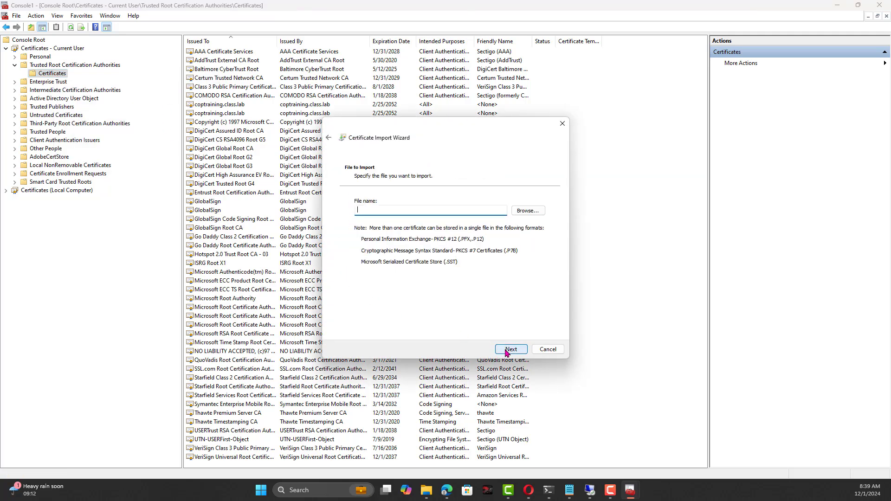
click(532, 212)
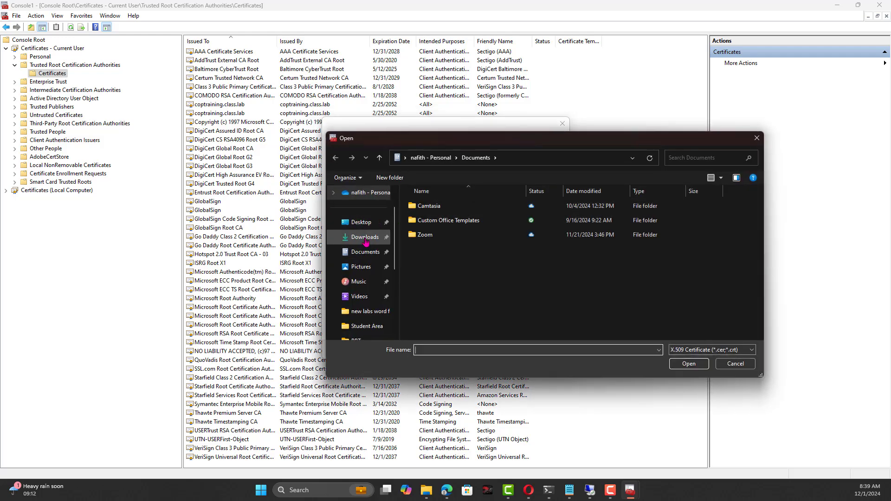
click(365, 237)
click(431, 220)
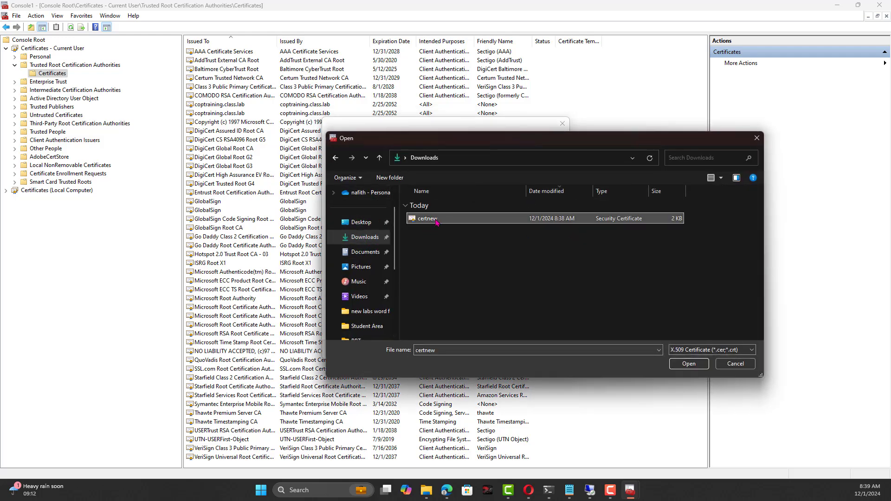
click(700, 367)
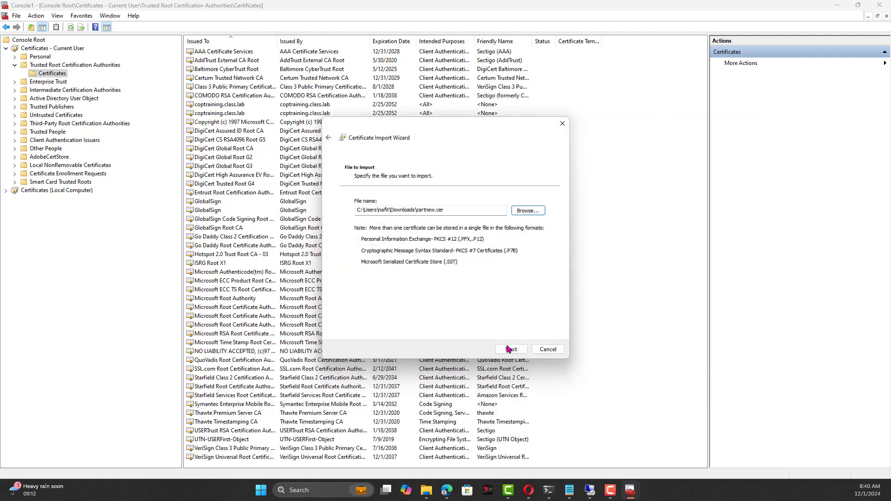
Finish the import, confirming installation of the class-DC1-CA root certificate.
click(511, 350)
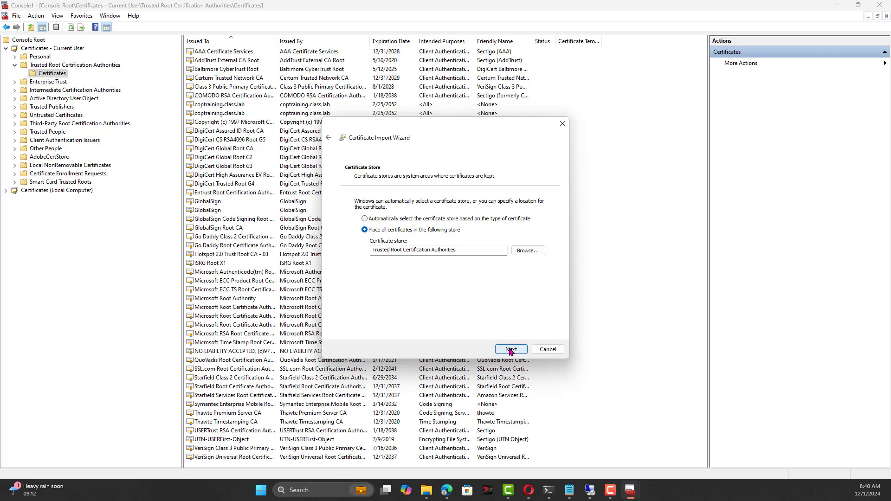
click(511, 350)
click(511, 350)
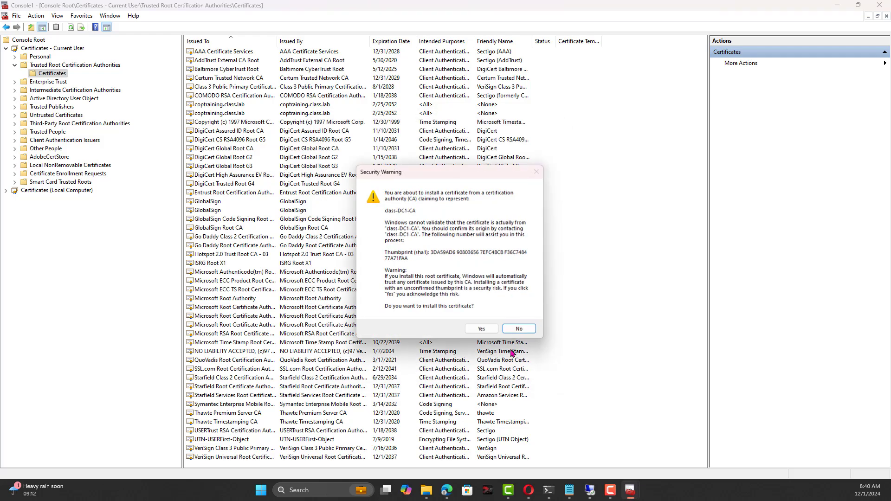
click(482, 330)
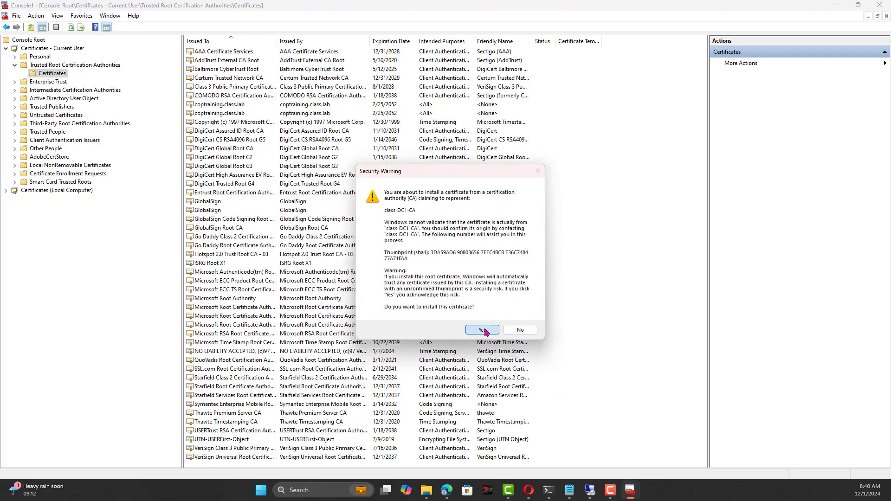
click(478, 278)
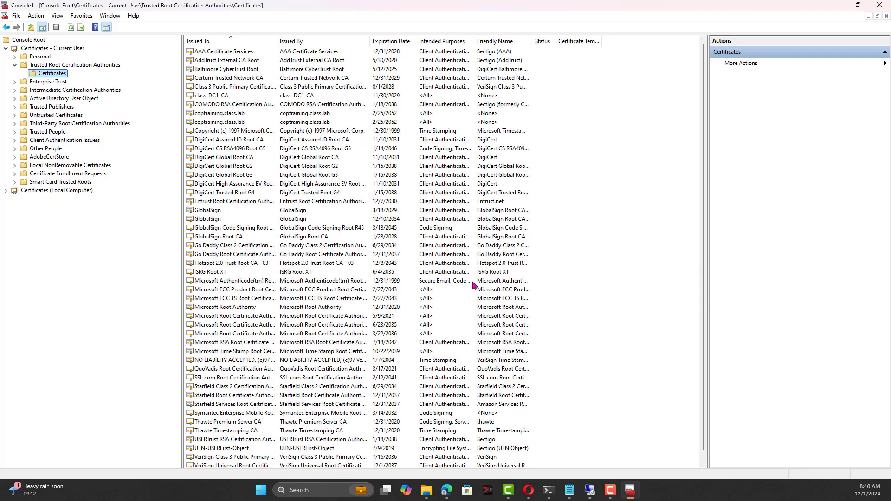
click(6, 191)
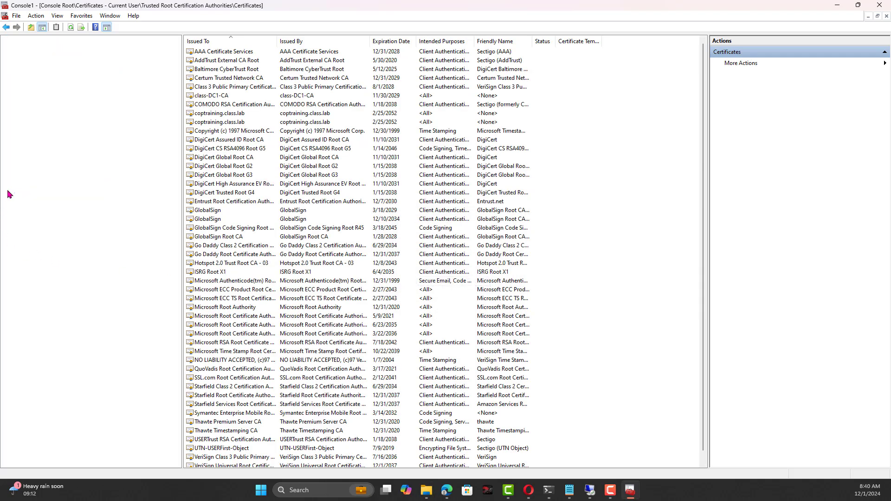
Open the Local Computer Trusted Root Certification Authorities certificates and start a certificate import.
click(55, 207)
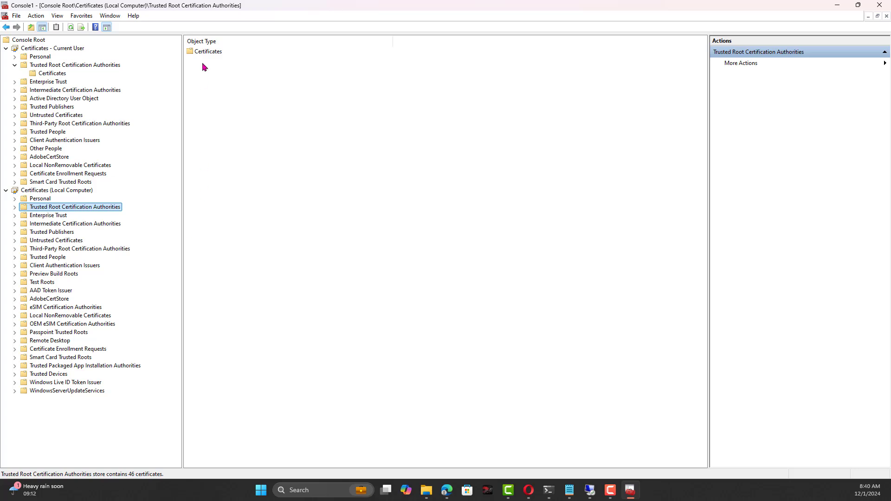
click(14, 207)
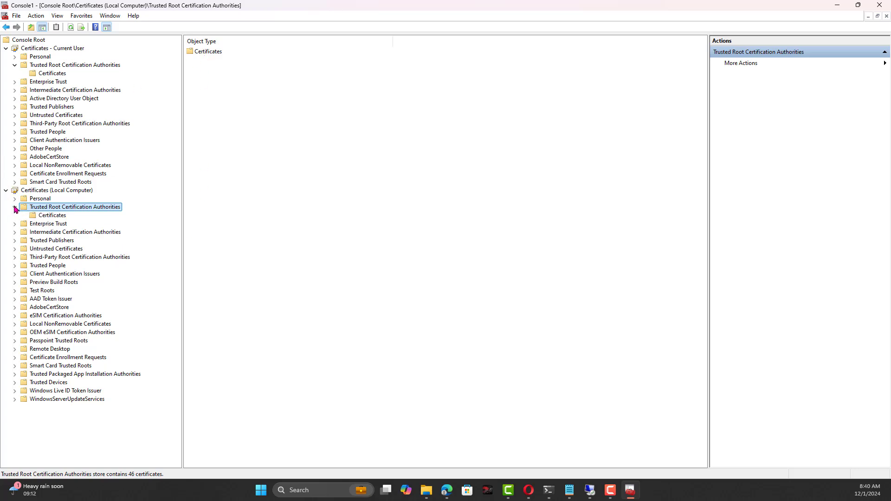
click(48, 216)
right_click(49, 215)
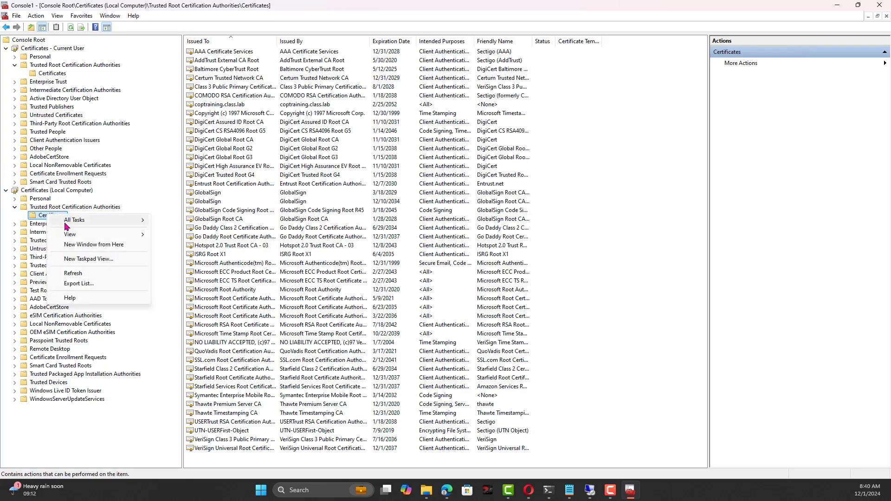
mouse_move(67, 223)
click(178, 220)
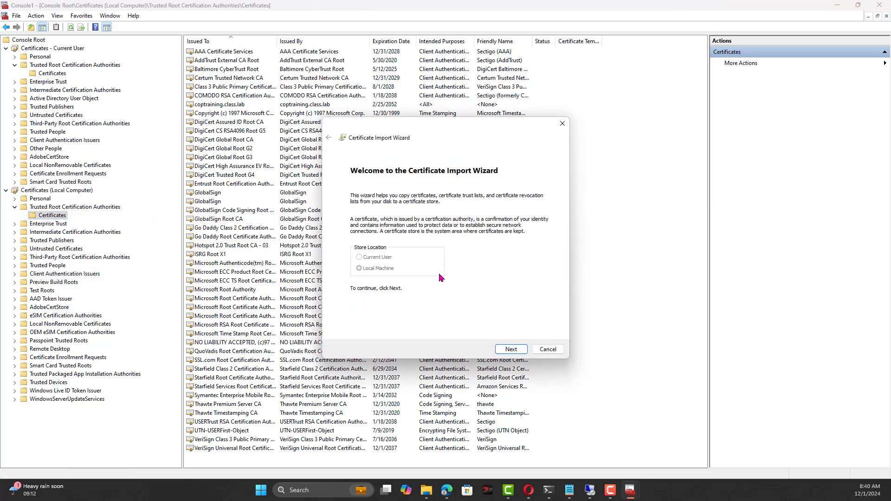
Import the certnew certificate file into the Trusted Root store and acknowledge the success message.
click(519, 353)
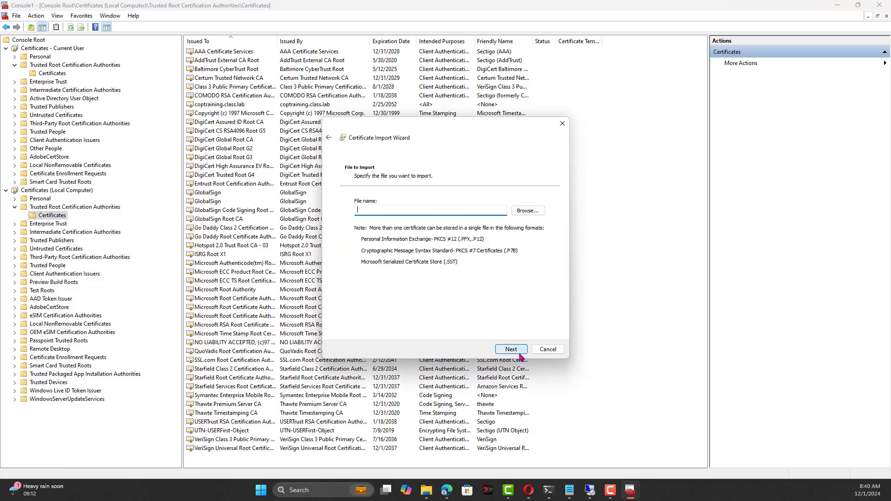
click(527, 211)
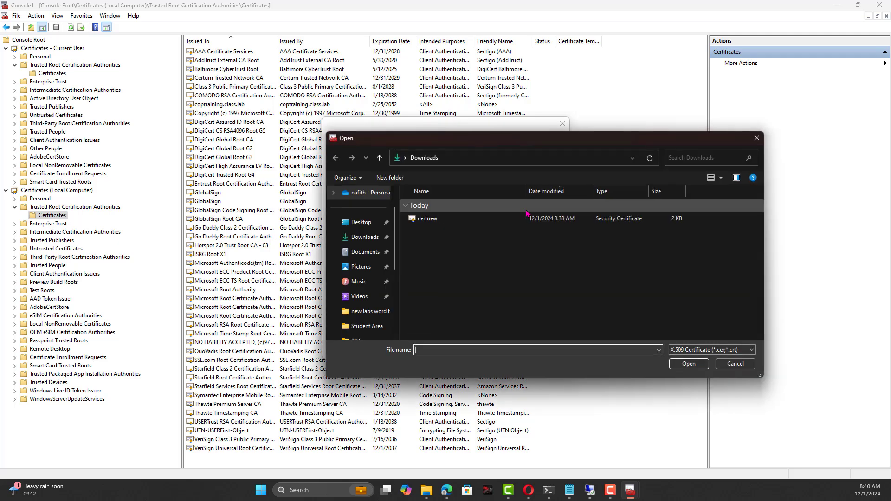
click(449, 219)
click(691, 365)
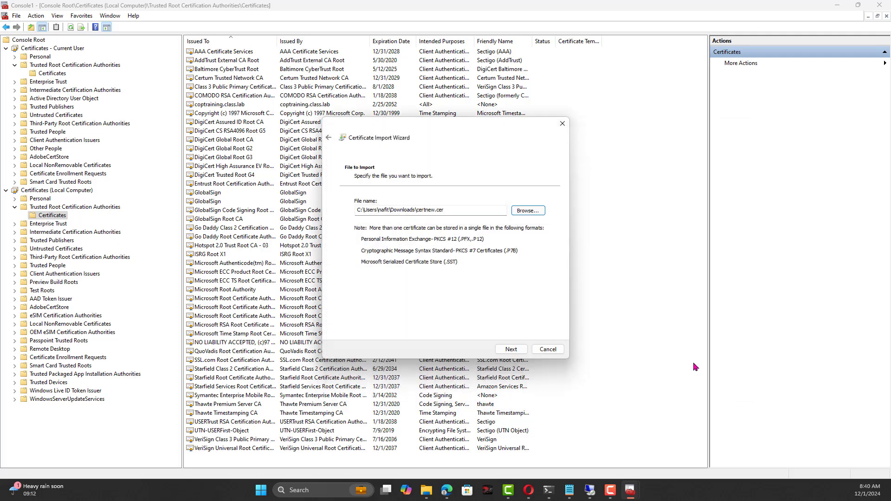
click(513, 349)
click(516, 351)
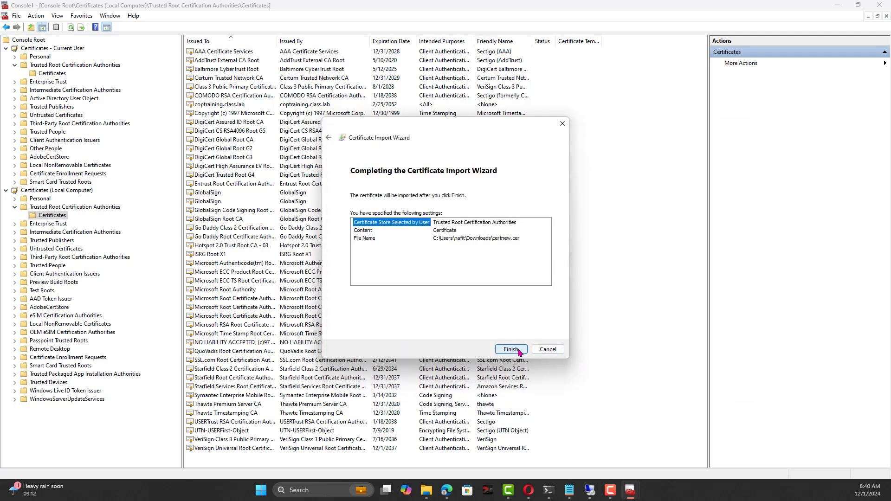
click(516, 350)
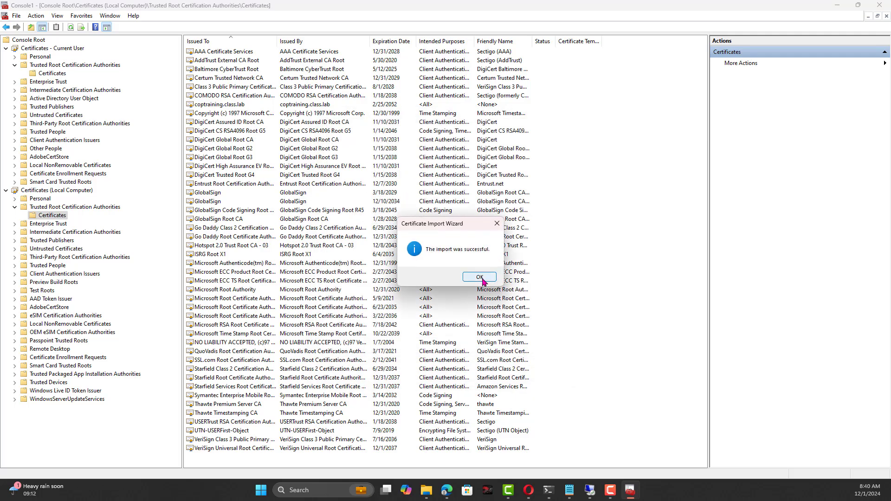
click(481, 278)
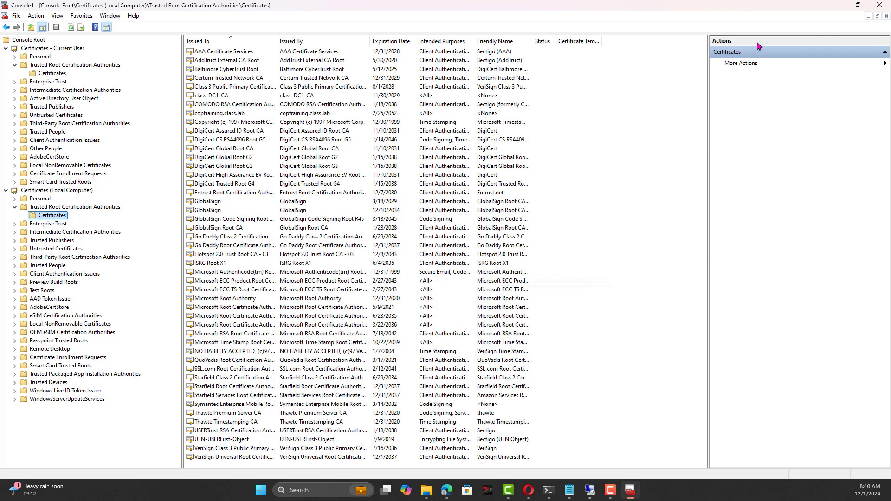
click(838, 4)
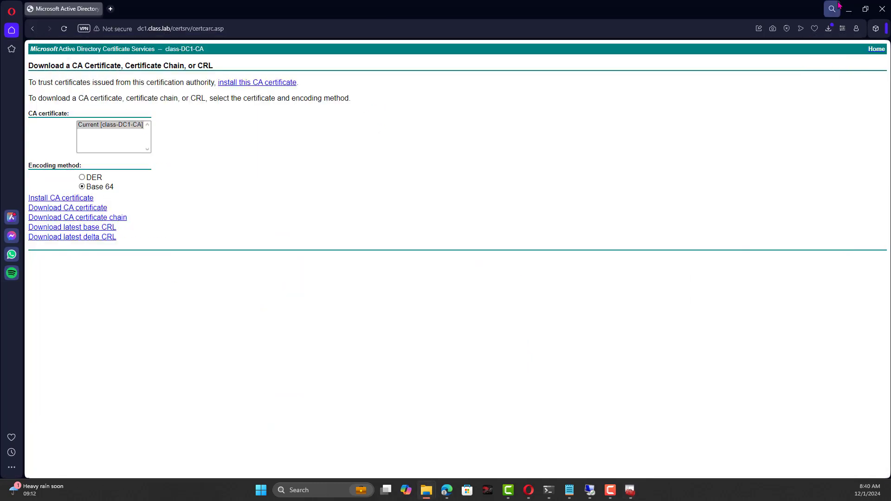
click(64, 29)
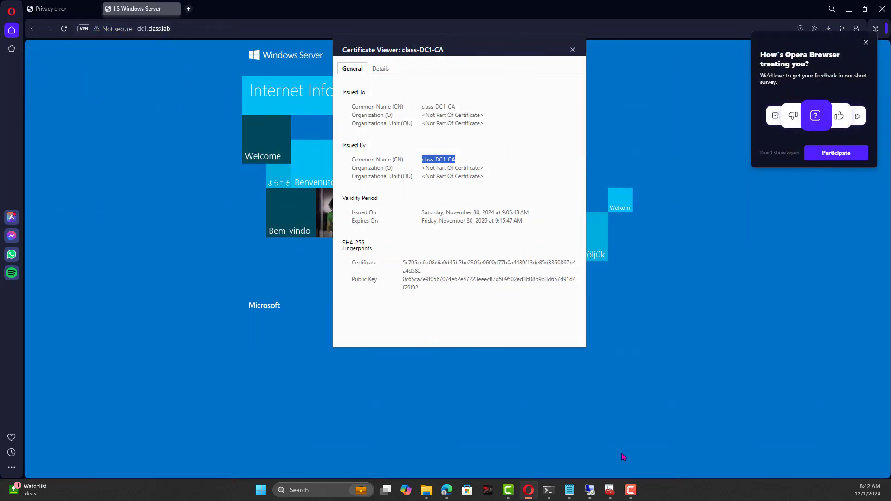
click(610, 492)
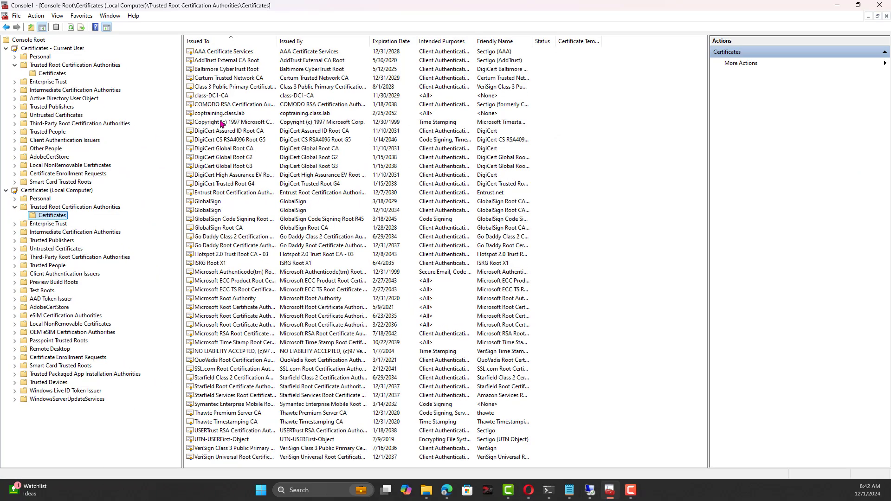
Open class-DC1-CA, review its Issuer details, and confirm the path status reads 'This certificate is OK'.
click(223, 88)
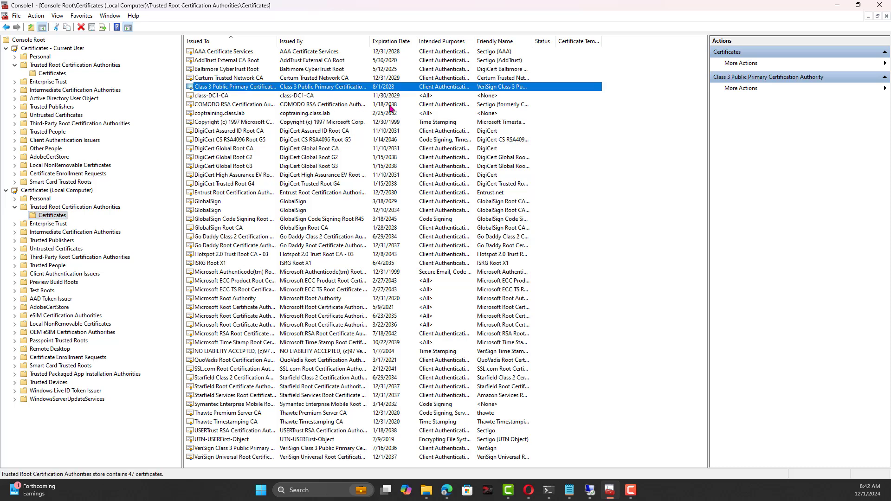
click(414, 96)
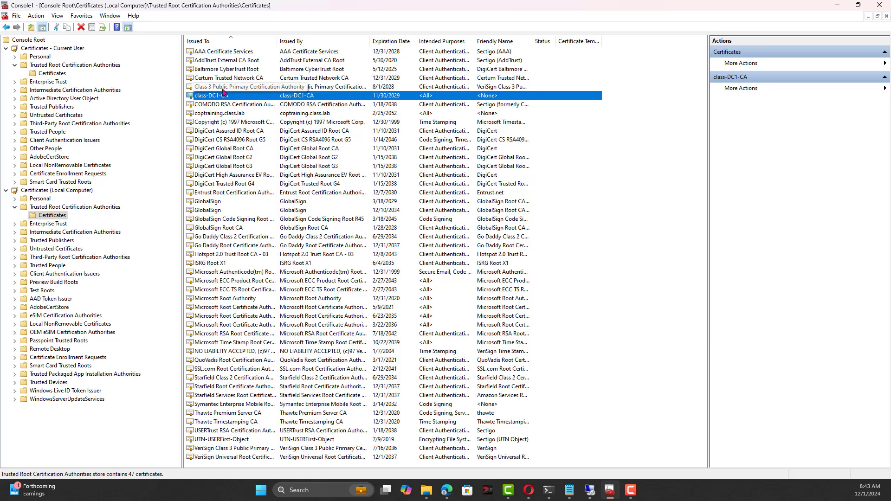
double_click(230, 97)
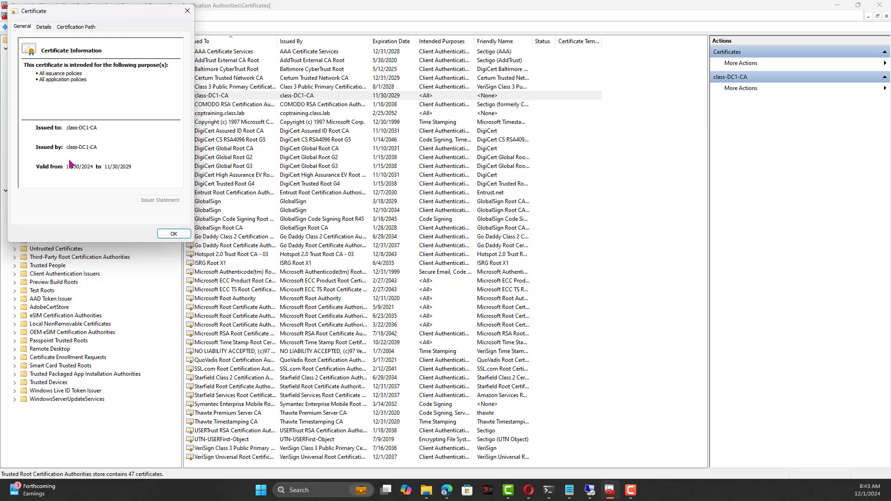
click(44, 27)
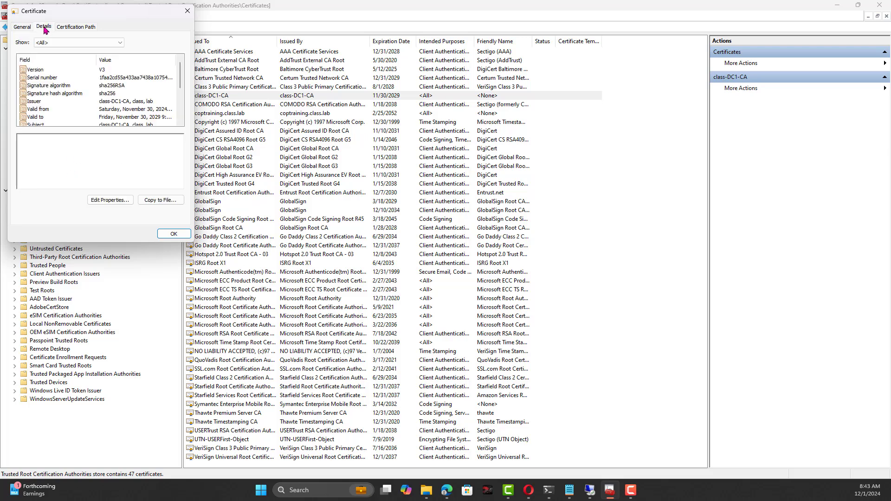
click(123, 101)
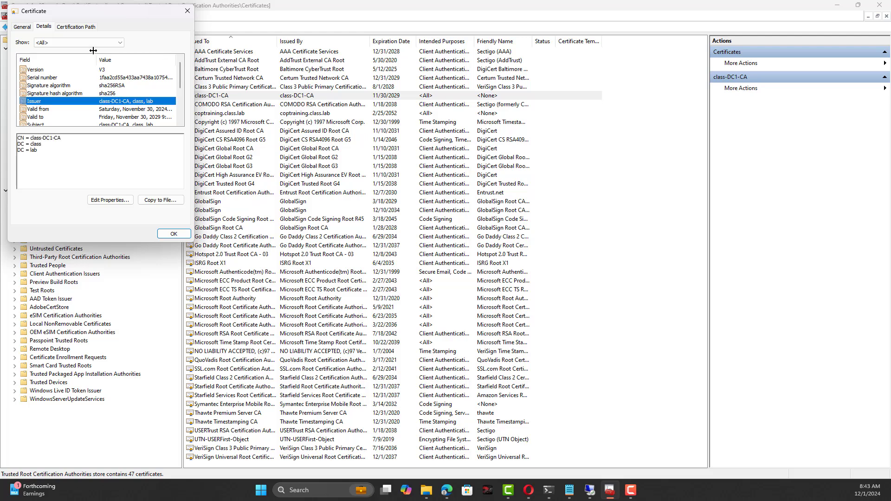
click(77, 26)
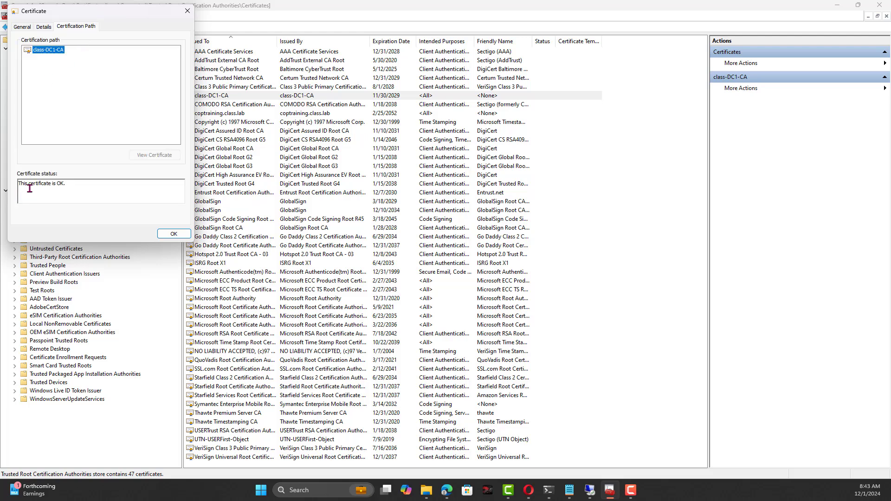
drag(69, 187, 12, 183)
click(174, 234)
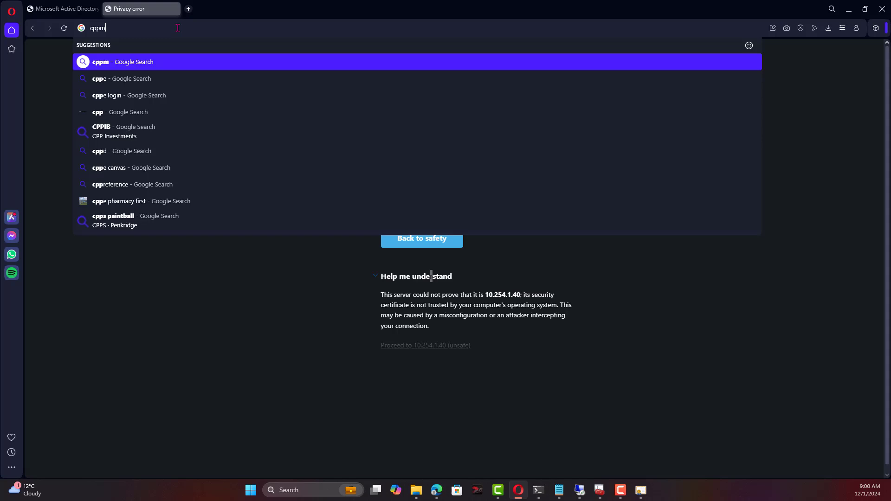
Browse to cppm1.class.lab and proceed past the untrusted-certificate warning.
text(1)
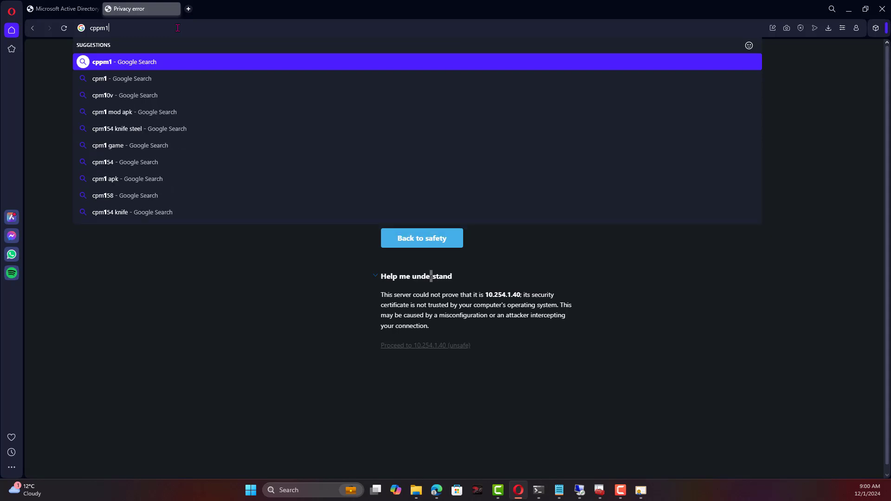
text(.class.lab)
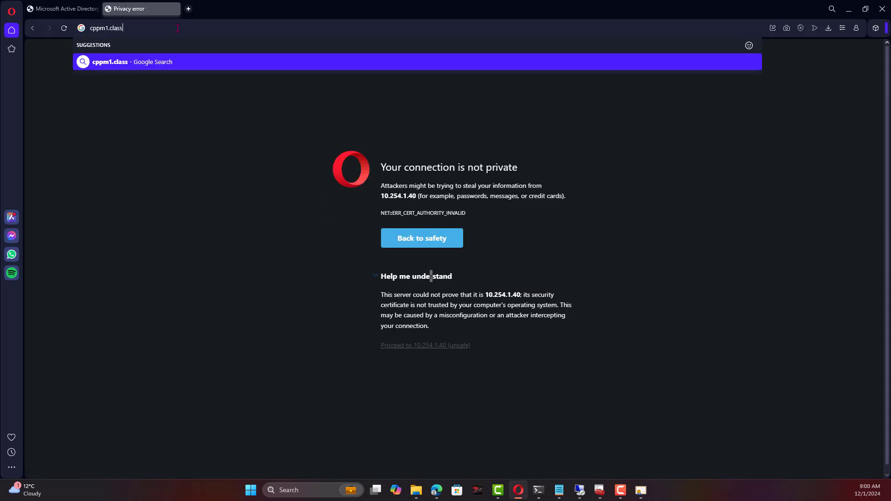
key(Return)
click(418, 330)
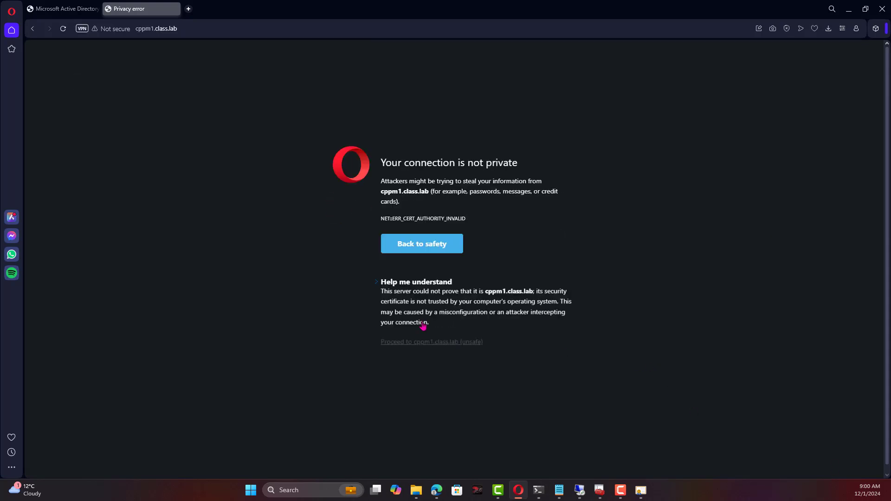
click(440, 352)
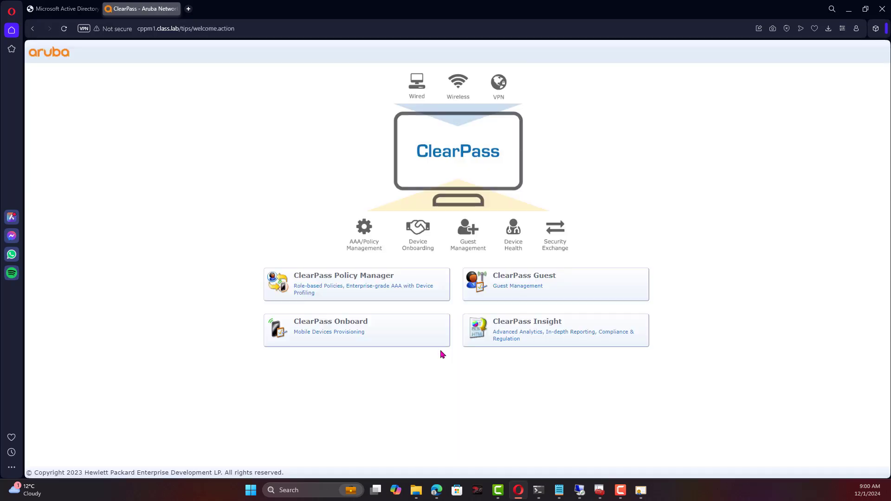
Inspect the self-signed cppm-1 certificate the site presents, then go to the Policy Manager admin login.
click(111, 30)
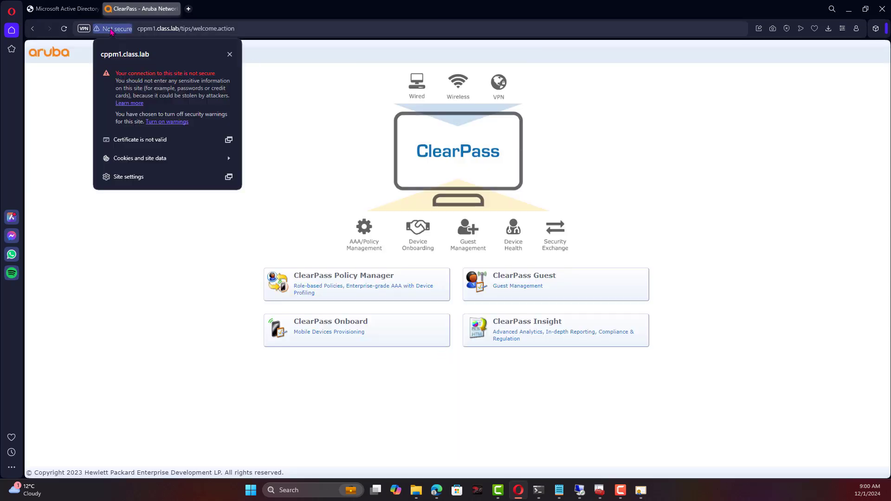
click(171, 140)
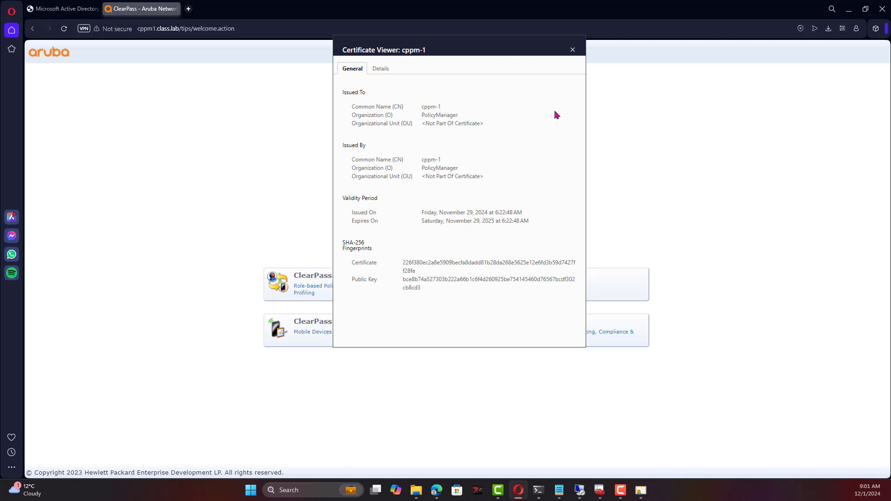
click(573, 50)
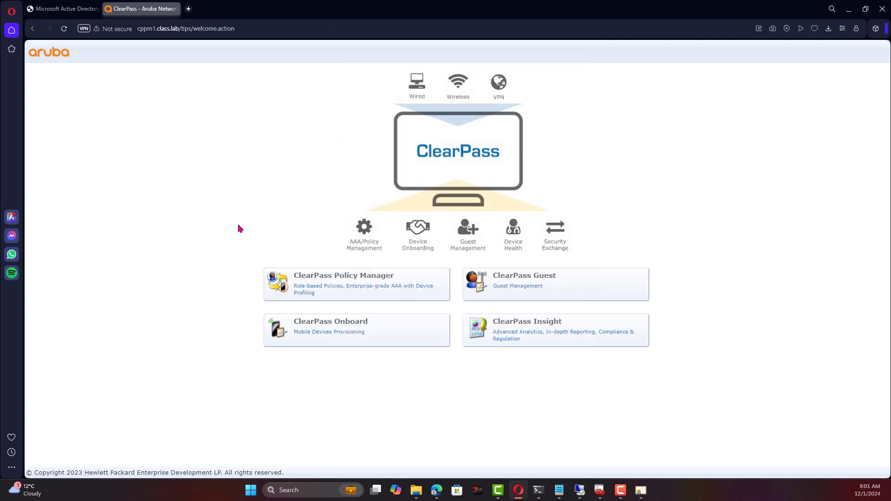
click(314, 278)
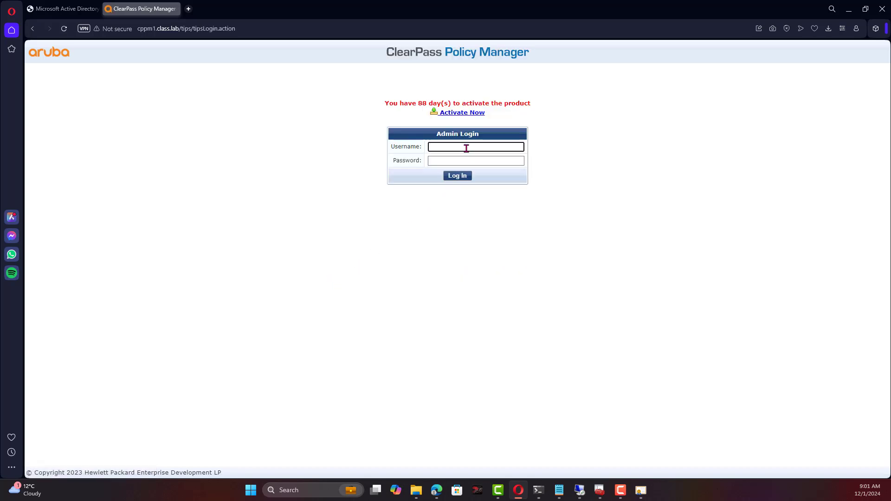
Log in with the admin password and dismiss the What's New announcement.
key(Tab)
text(ar)
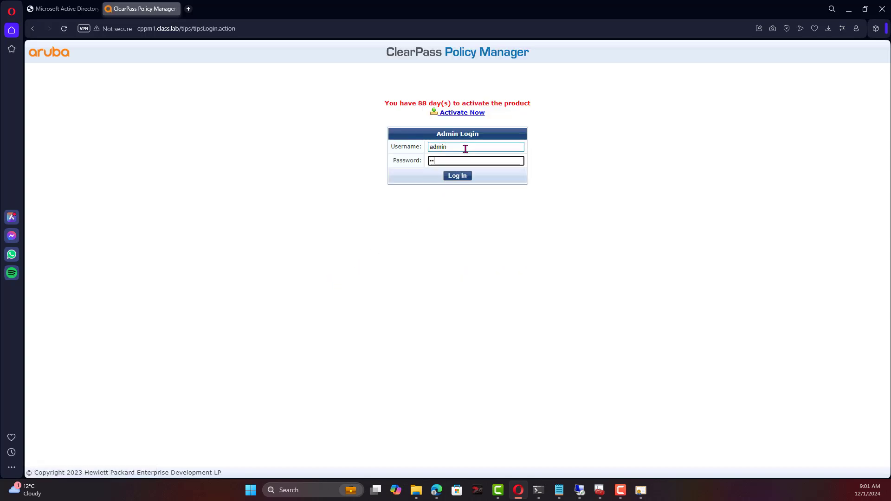
text(••••••)
key(Return)
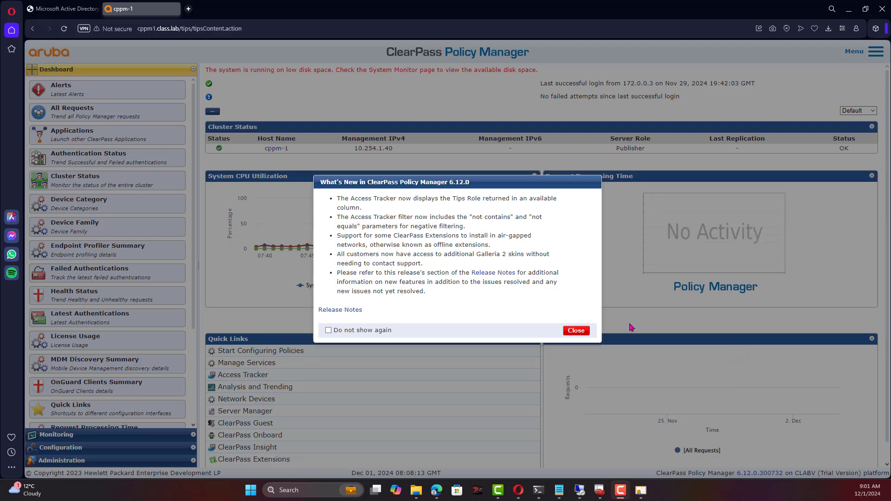
click(588, 331)
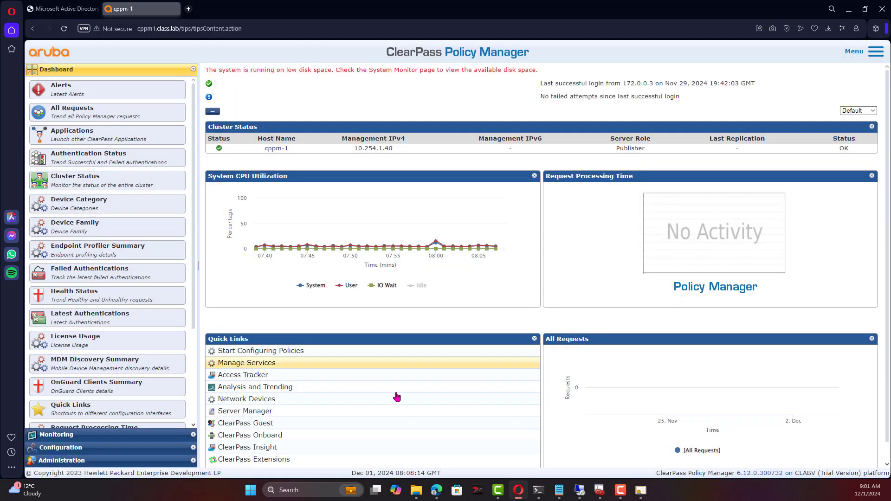
Open Administration > Certificates > Certificate Store and review the usages, including HTTPS(ECC), in Select Usage.
click(59, 461)
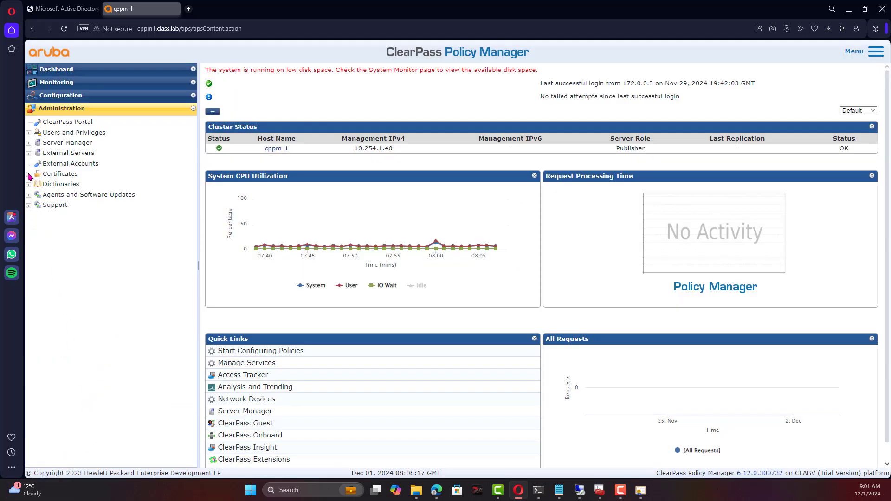
click(29, 174)
click(83, 185)
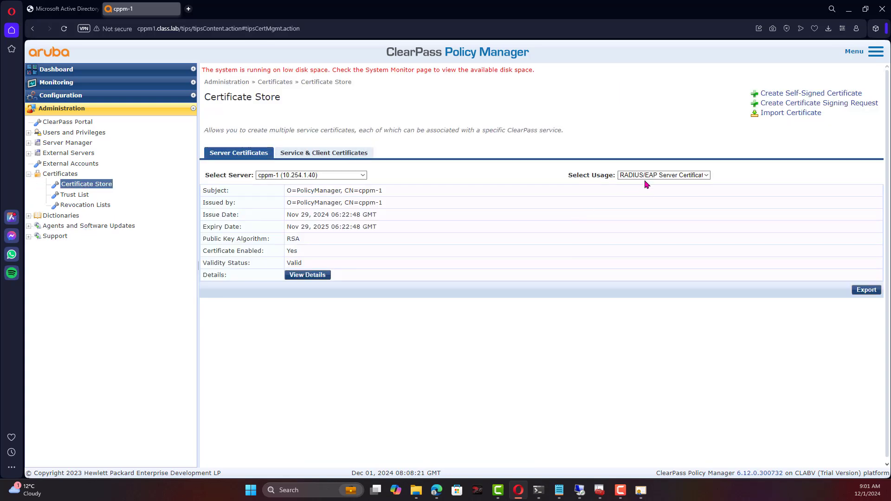
click(647, 176)
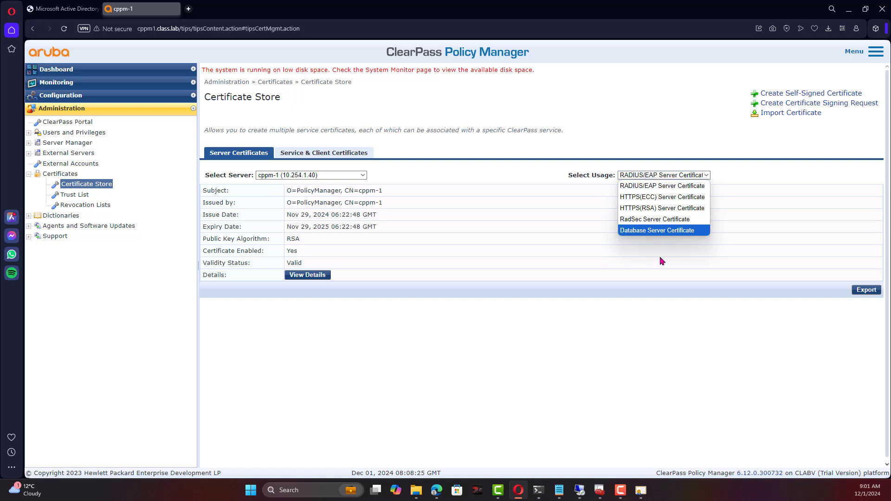
click(654, 141)
click(647, 176)
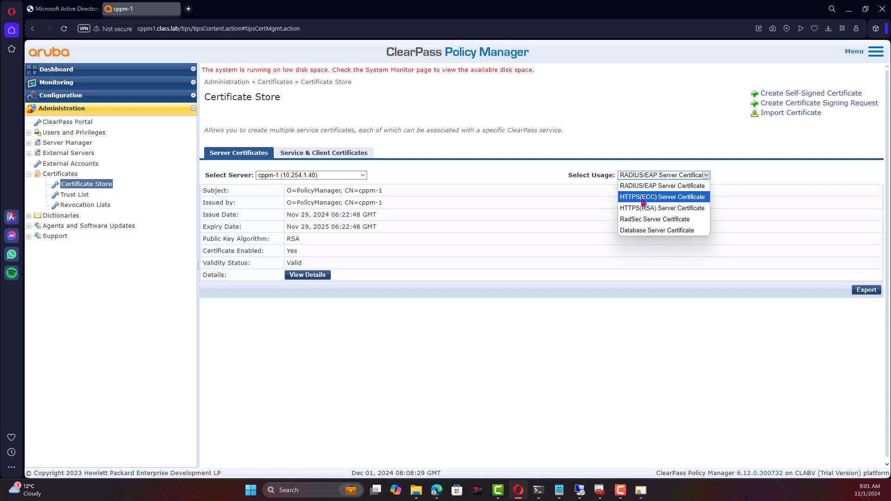
click(645, 117)
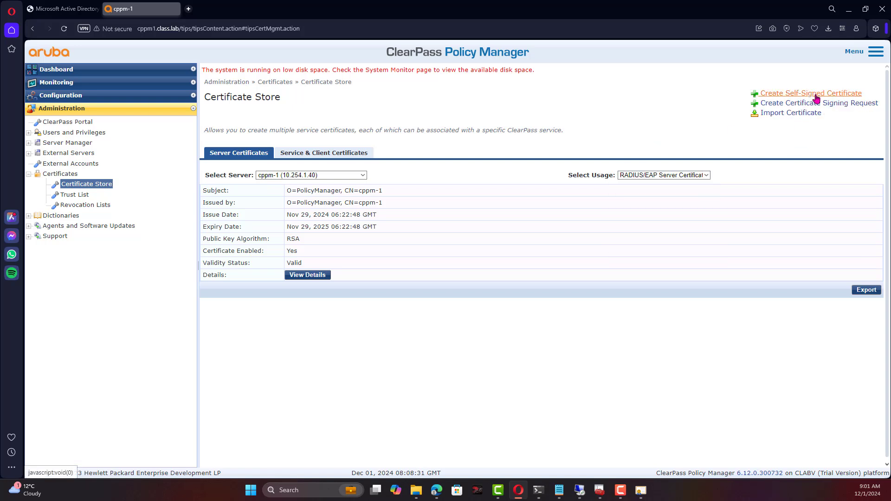
Start a certificate signing request, fill organization, unit and location, and set the common name to cppm1.
click(777, 104)
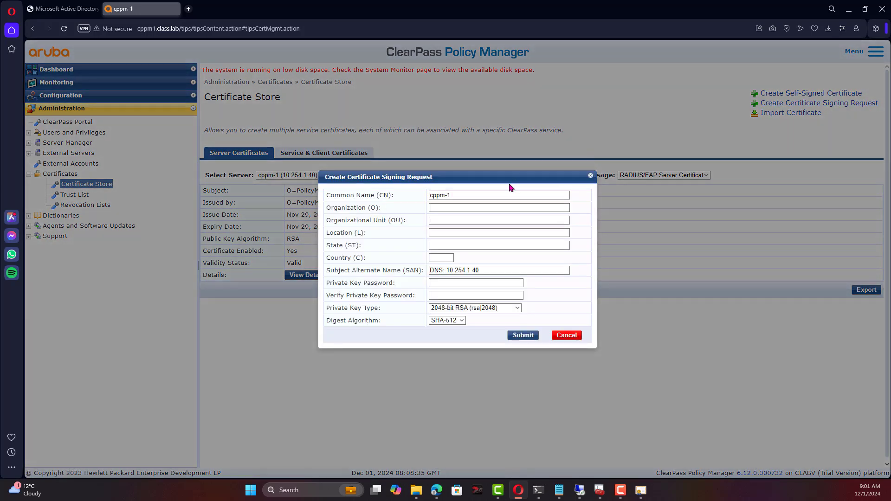
click(470, 207)
click(468, 216)
click(459, 232)
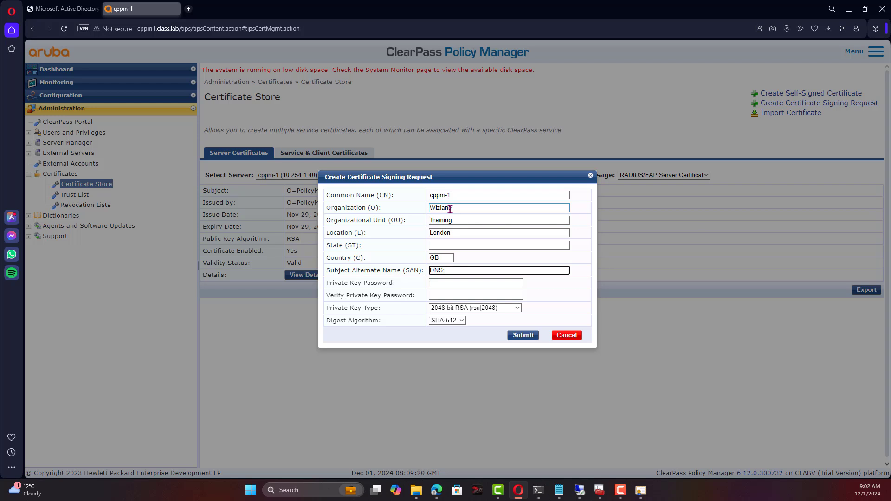
click(496, 195)
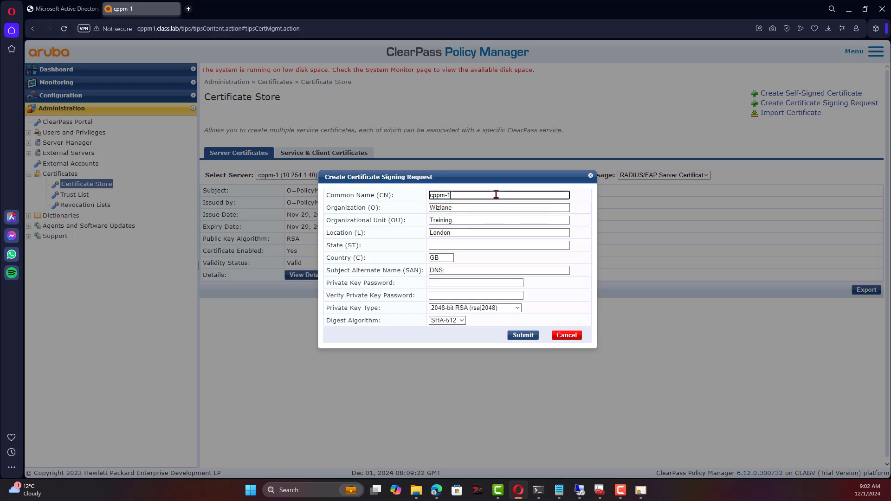
key(BackSpace)
Set the subject alternative name to cppm1.class.lab and enter a confirmed private key password.
click(481, 267)
text(cpp)
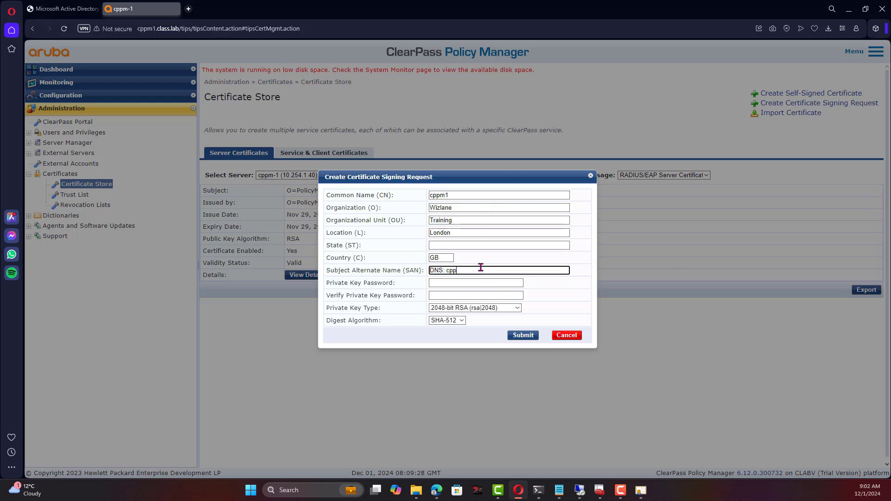
text(m1.class.lab)
click(490, 282)
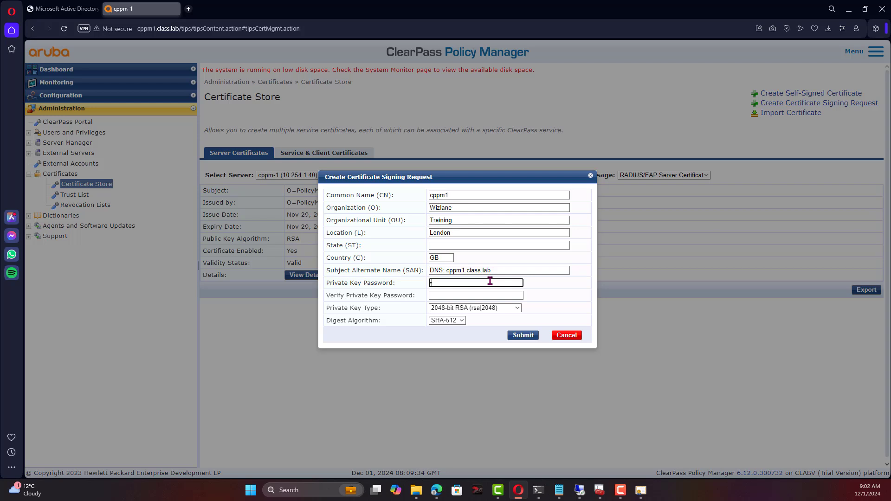
text(•••••••••••••••)
key(Tab)
text(•••••••)
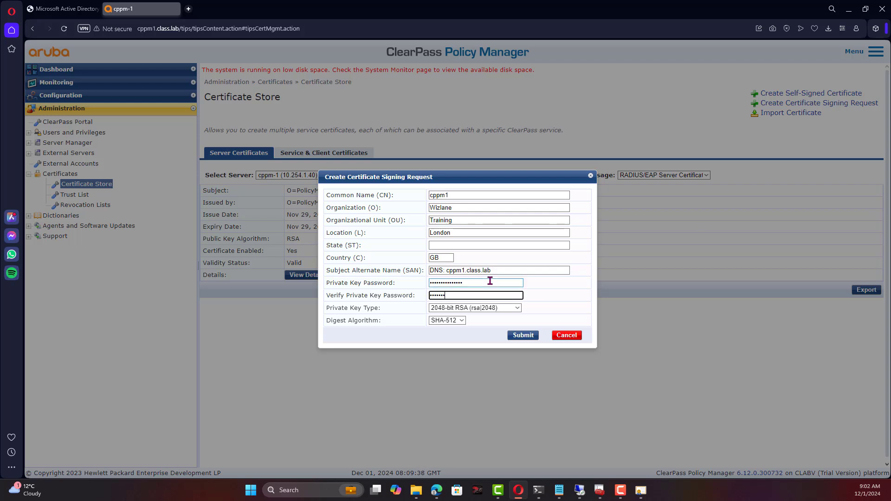
text(••)
Submit the request, copy the generated CSR text, and go to the certificate services tab.
click(524, 335)
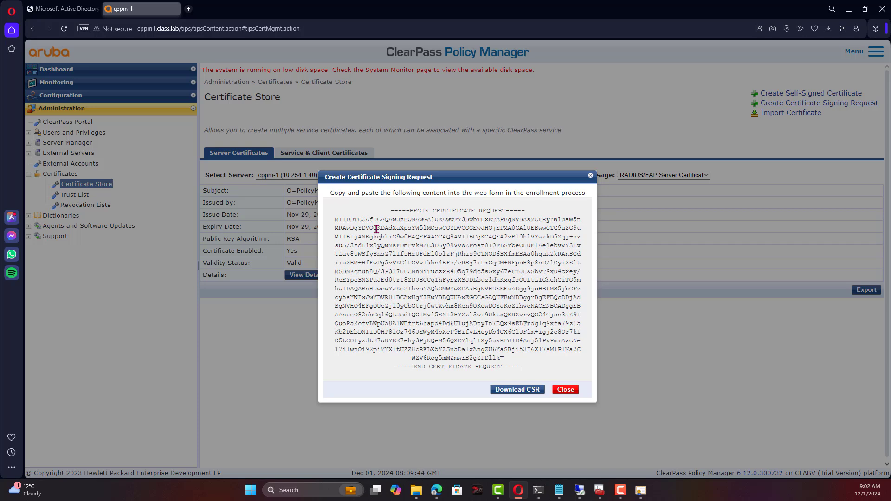
drag(404, 216, 532, 369)
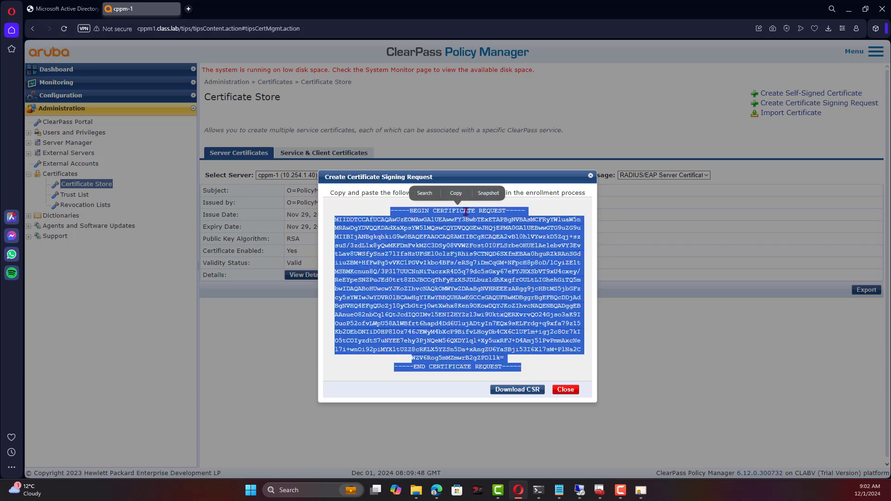
click(456, 193)
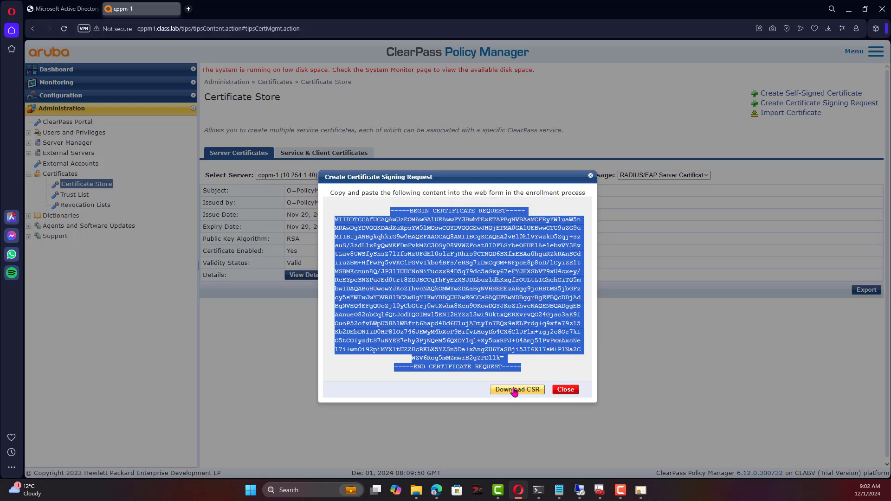
click(566, 390)
click(71, 10)
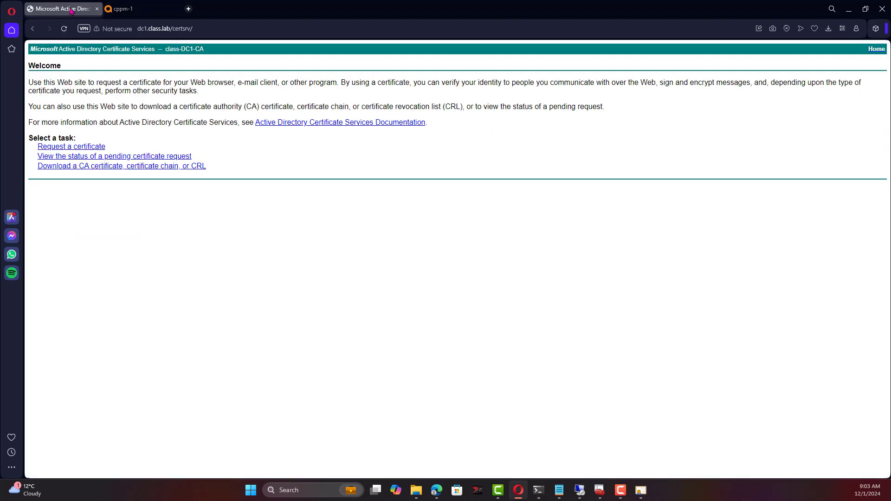
Paste the ClearPass CSR into an advanced certificate request and submit it with the Web Server template.
click(51, 148)
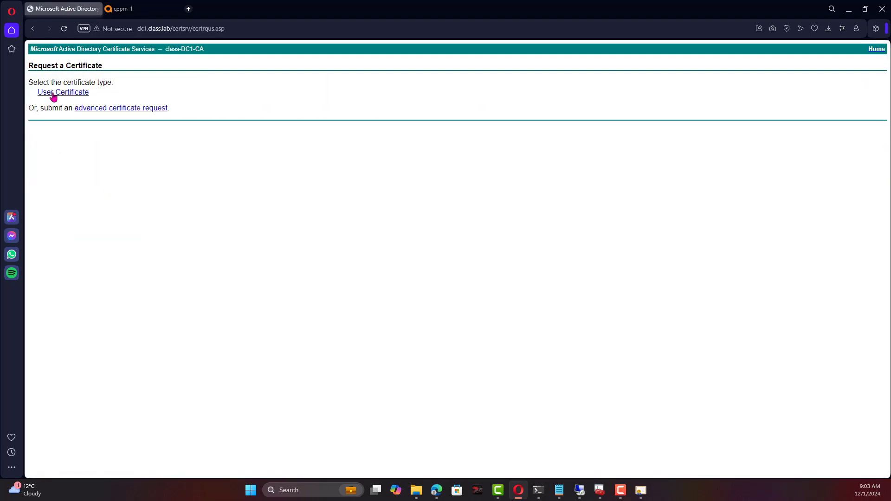
click(129, 109)
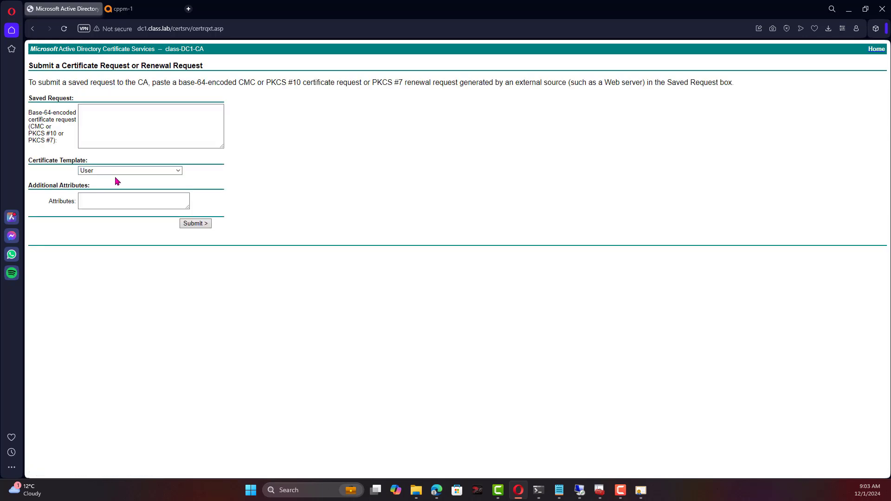
right_click(135, 121)
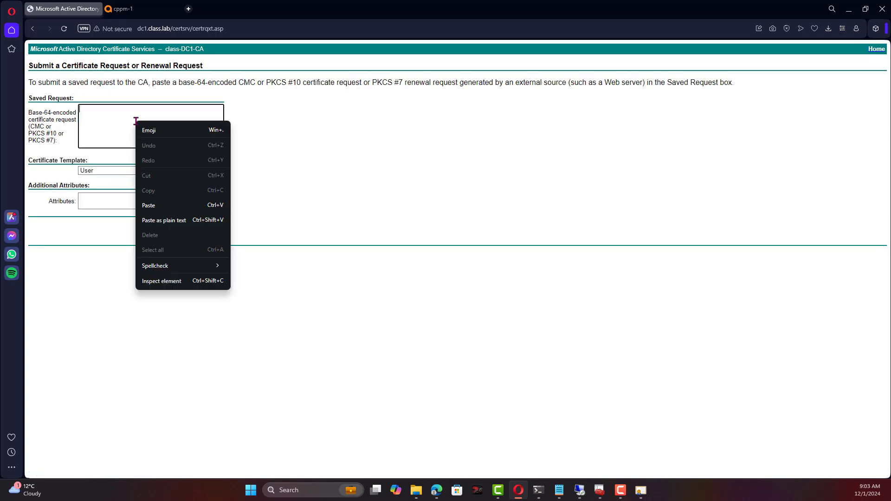
click(153, 207)
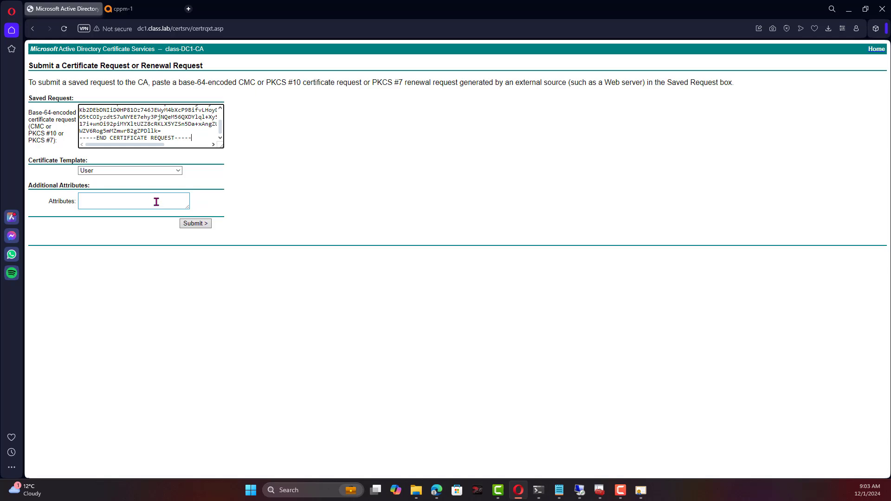
click(172, 172)
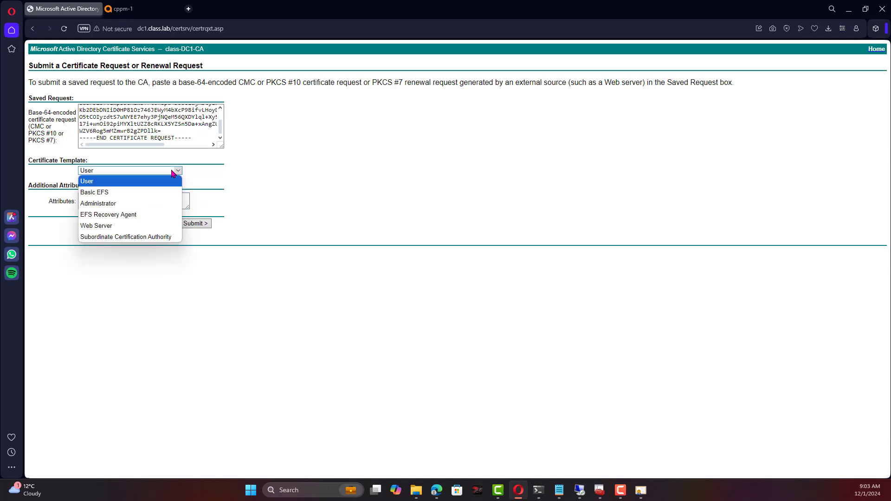
click(111, 226)
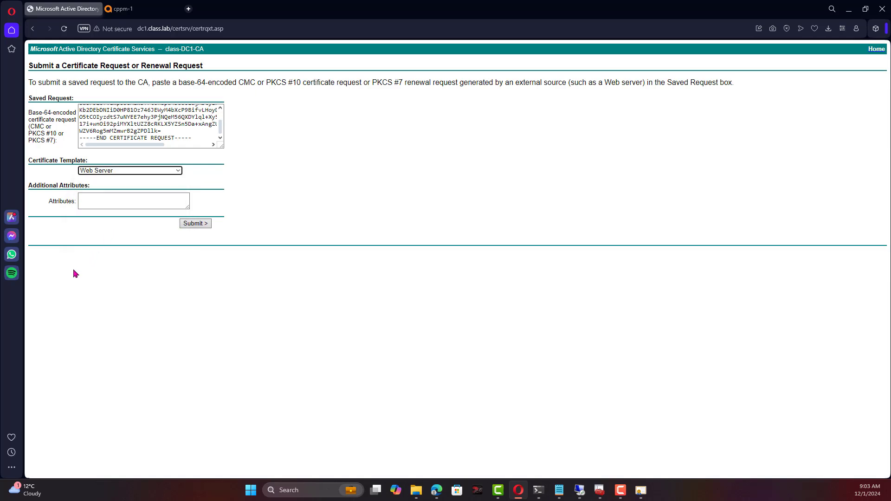
click(199, 224)
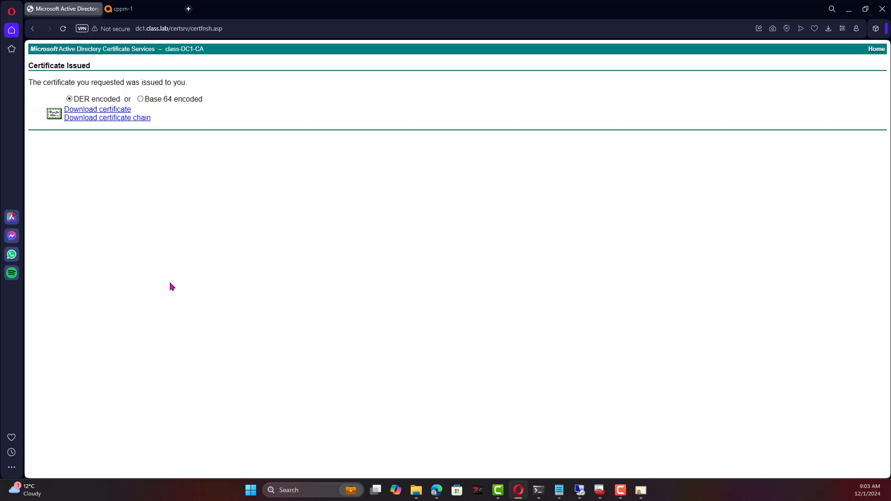
Download the issued certificate as cppm1-cert, then open the ClearPass Trust List in the cppm-1 tab.
click(102, 111)
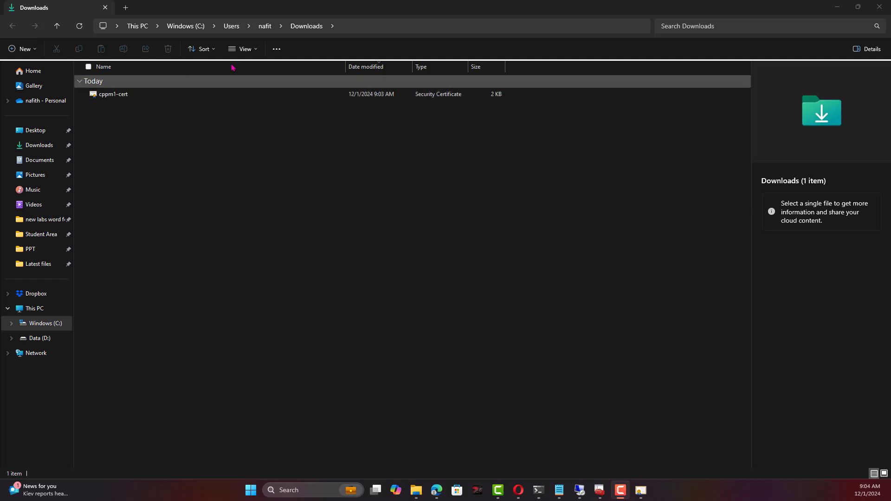
double_click(510, 4)
click(510, 4)
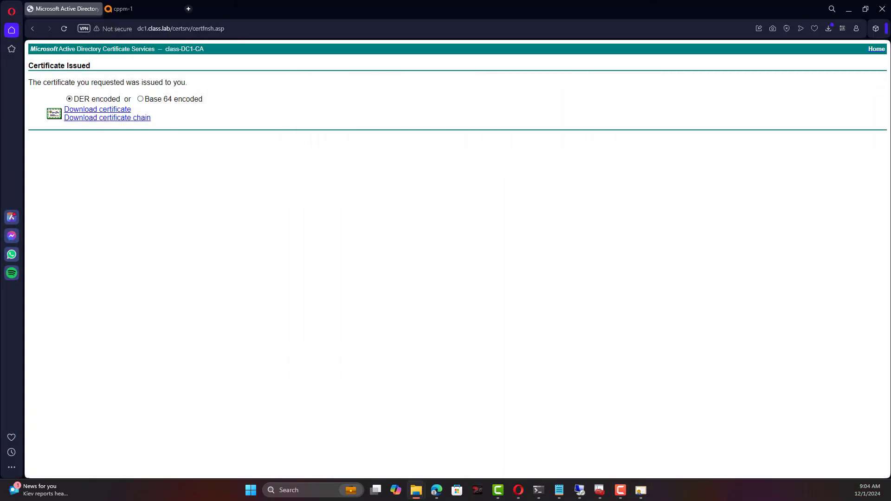
click(159, 12)
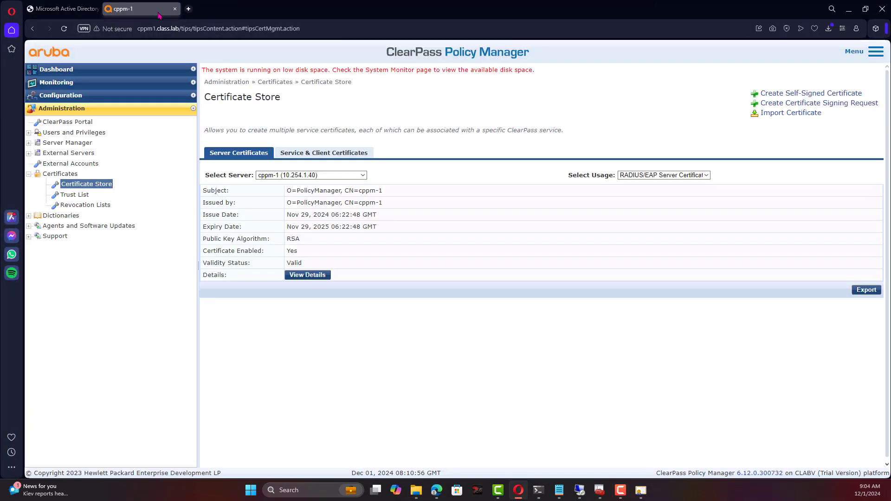
click(77, 197)
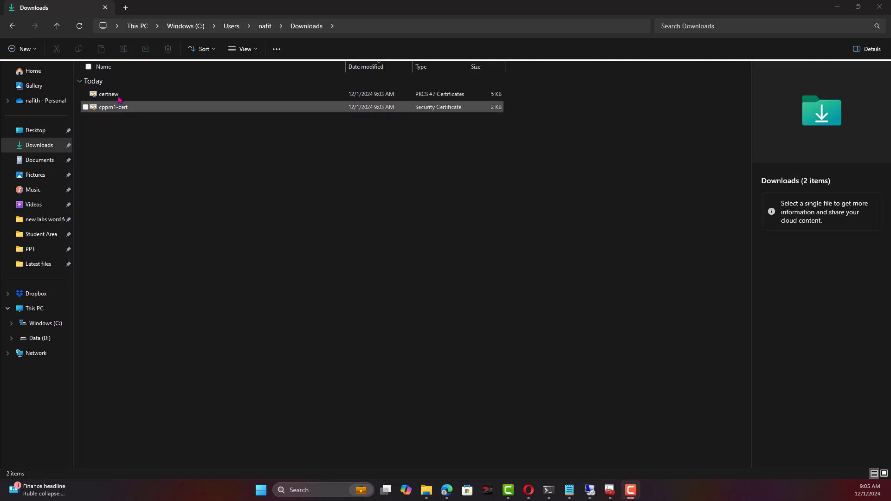
Rename the certnew file in Downloads to 'CA-Root-Cert'.
click(116, 96)
click(119, 97)
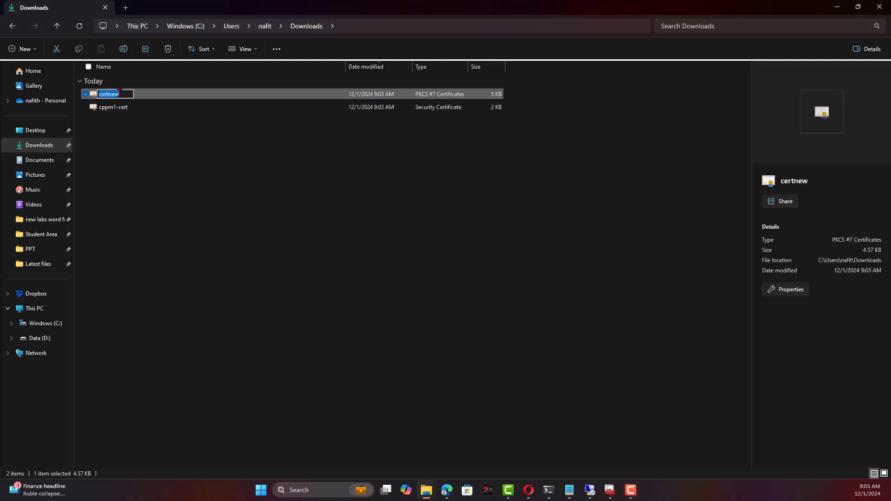
key(BackSpace)
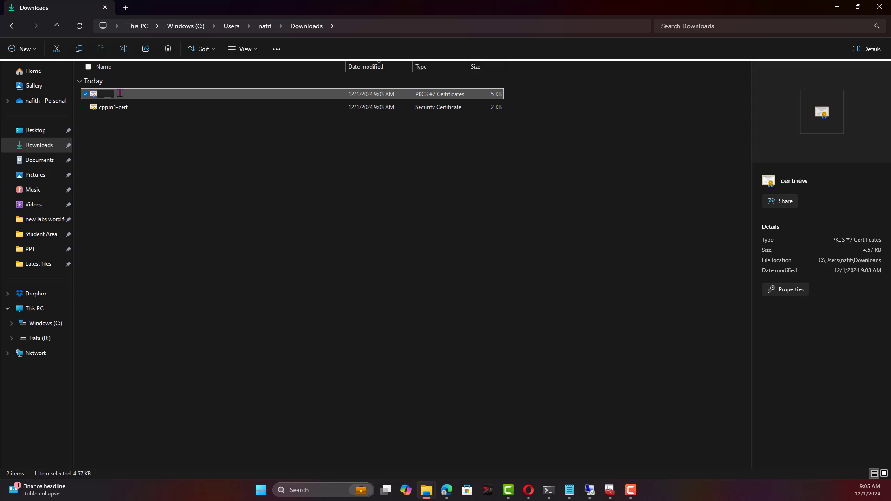
text(CA)
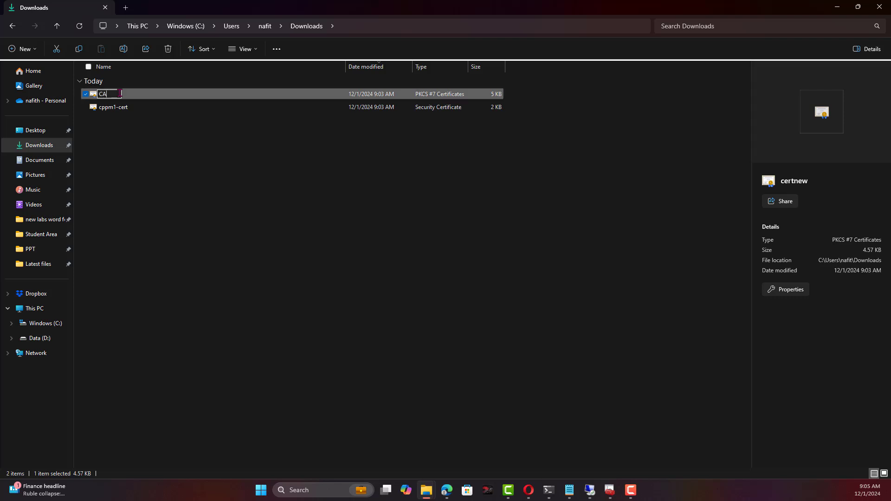
text(-Root-Cert)
key(Return)
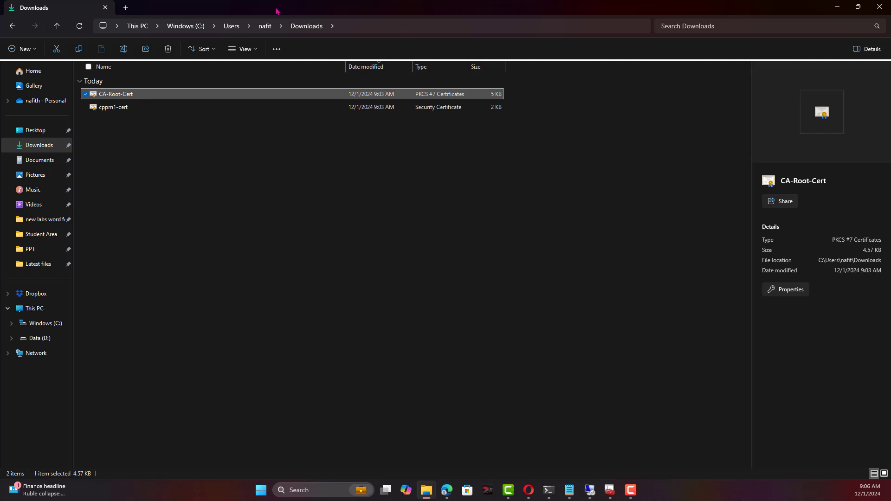
Start adding a trusted certificate and pick CA-Root-Cert from Downloads as the upload file.
click(837, 7)
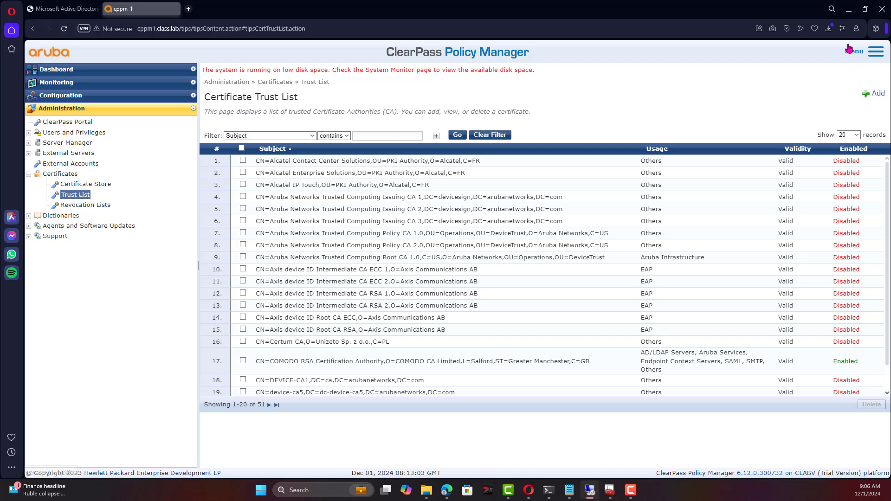
click(882, 96)
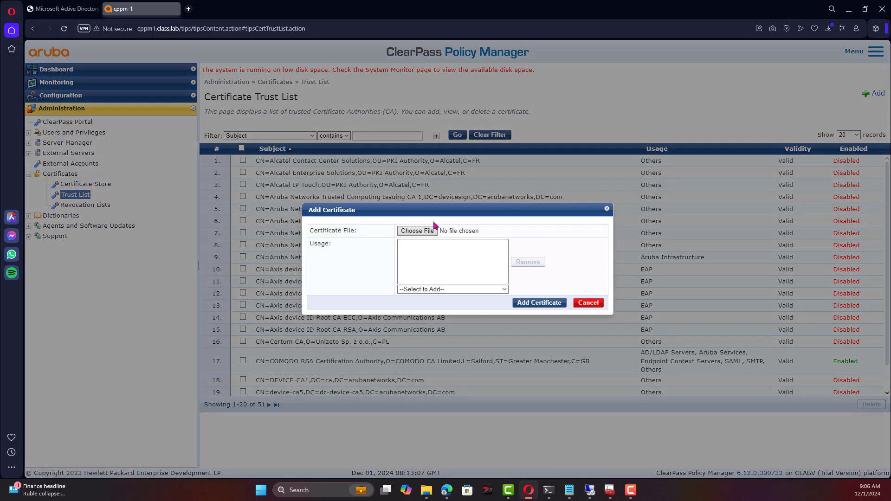
click(428, 231)
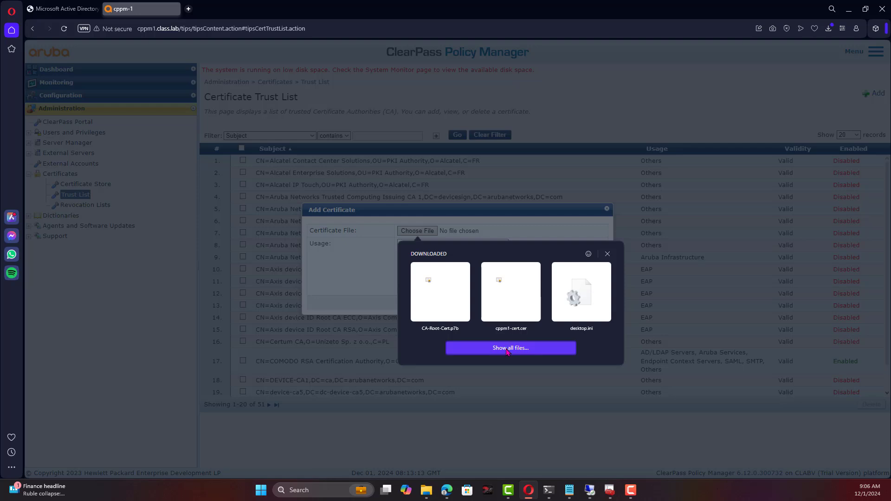
click(507, 349)
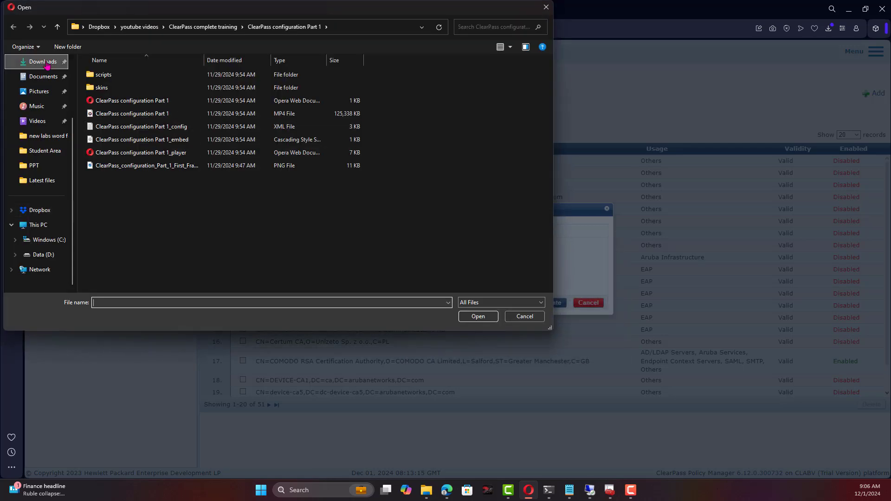
click(46, 64)
click(113, 88)
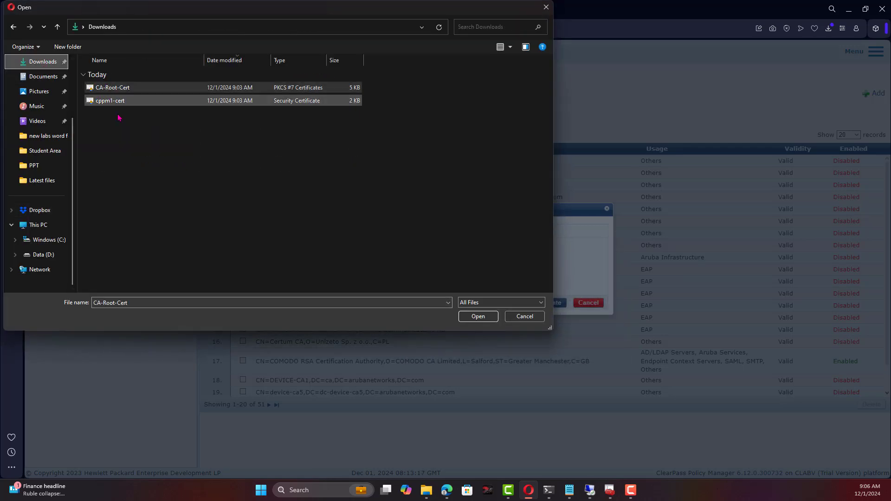
click(477, 316)
Add the chain with usage Others, check the enabled class-DC1-CA entry, and return to Certificate Store.
click(470, 290)
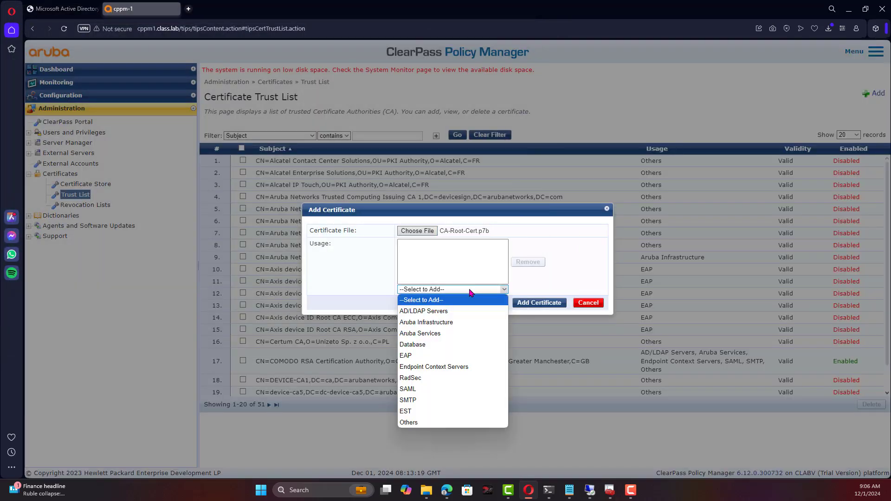
click(438, 423)
click(451, 293)
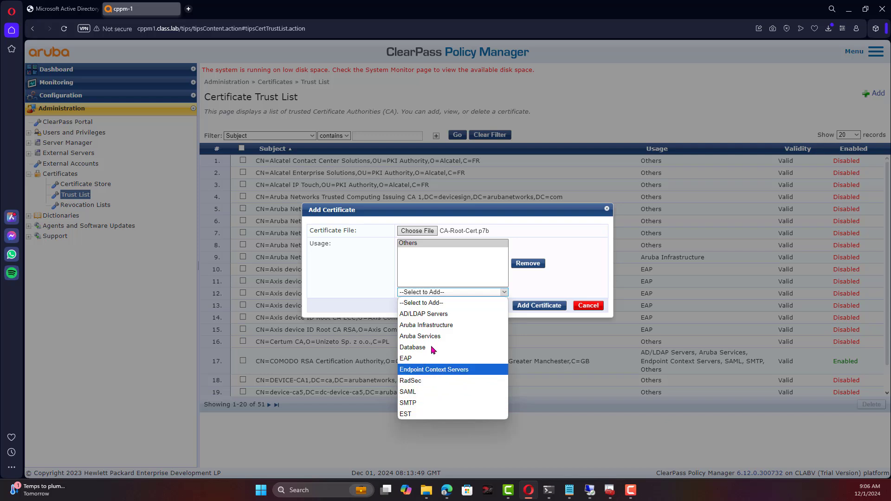
click(354, 273)
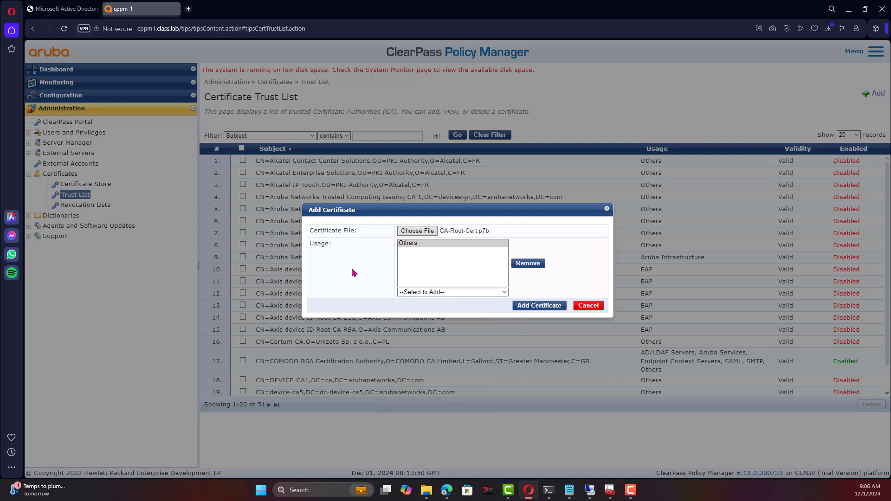
click(539, 305)
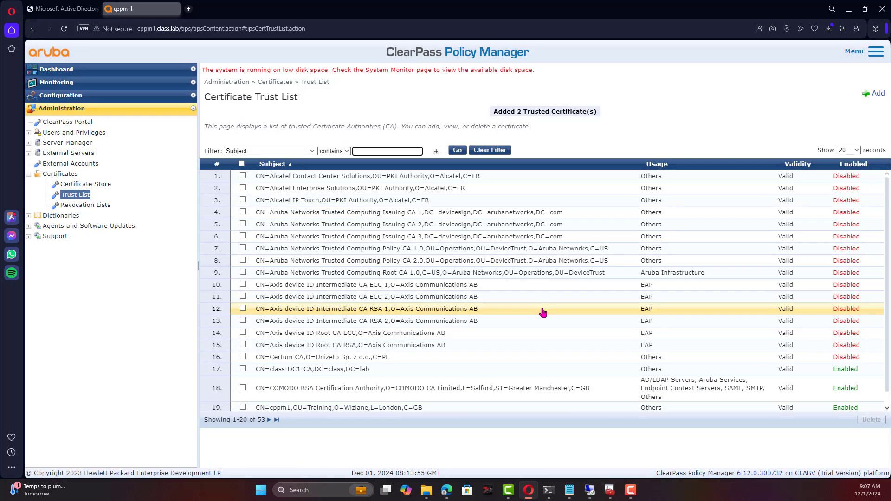
click(386, 372)
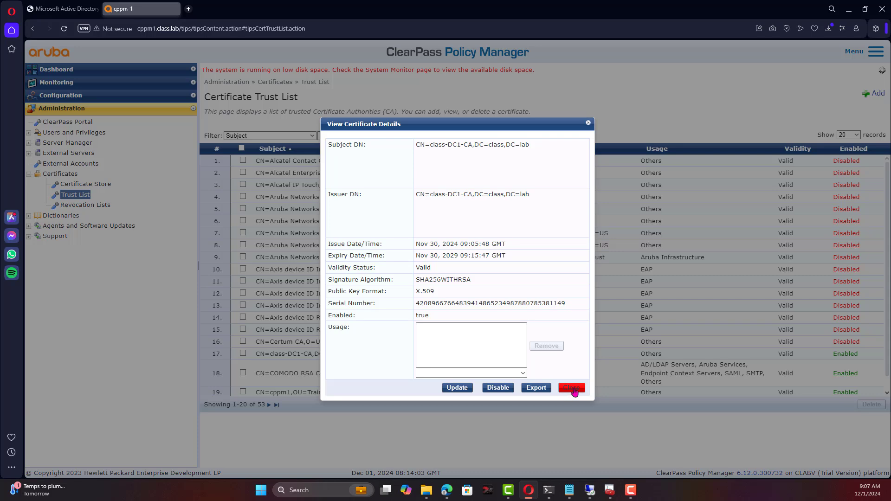
click(572, 389)
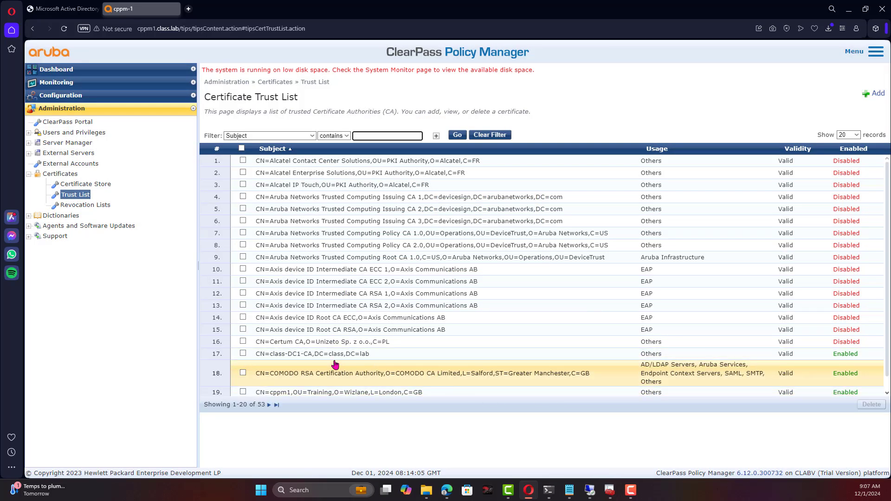
click(86, 184)
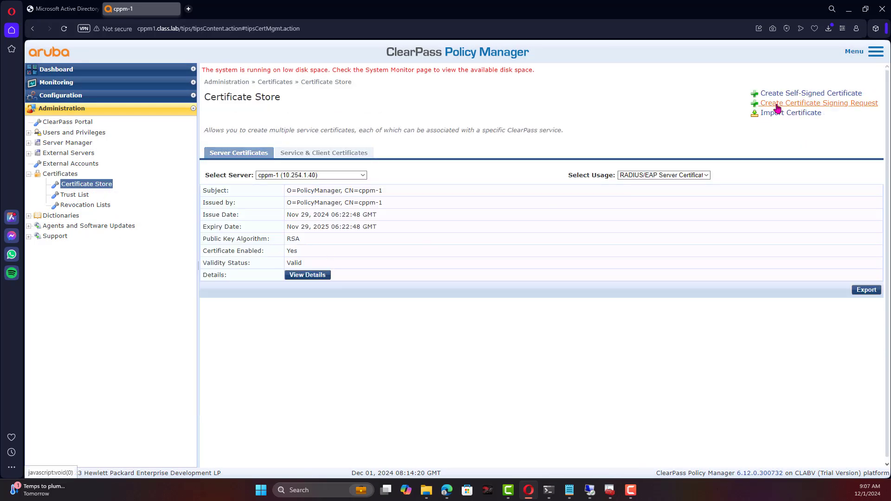
Begin a Server Certificate import for cppm-1 with usage HTTPS(RSA) Server Certificate.
click(773, 114)
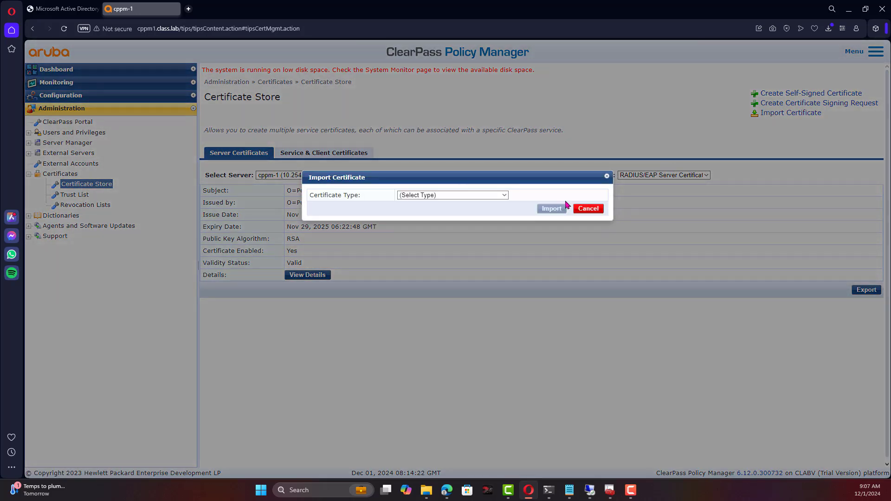
click(430, 197)
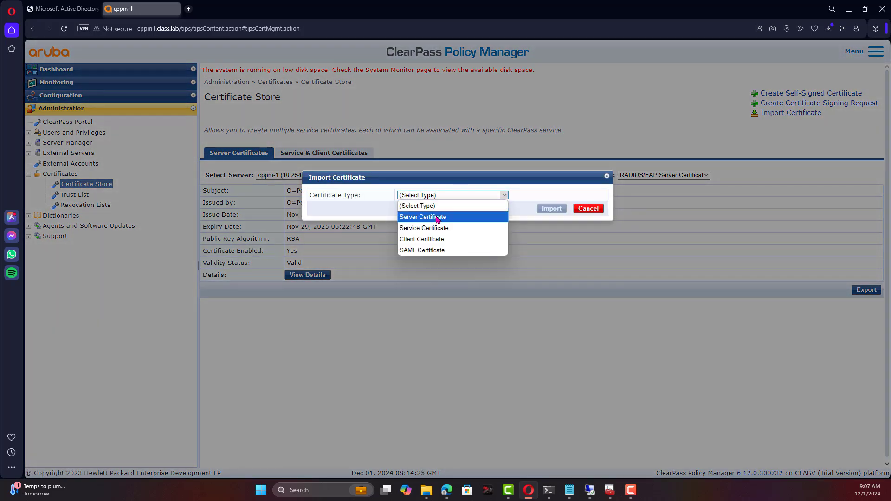
click(431, 217)
click(490, 207)
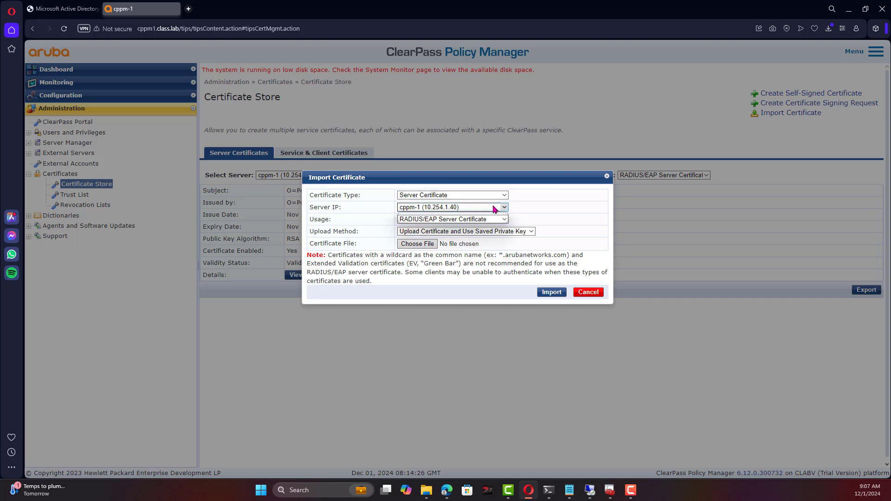
click(447, 217)
click(447, 221)
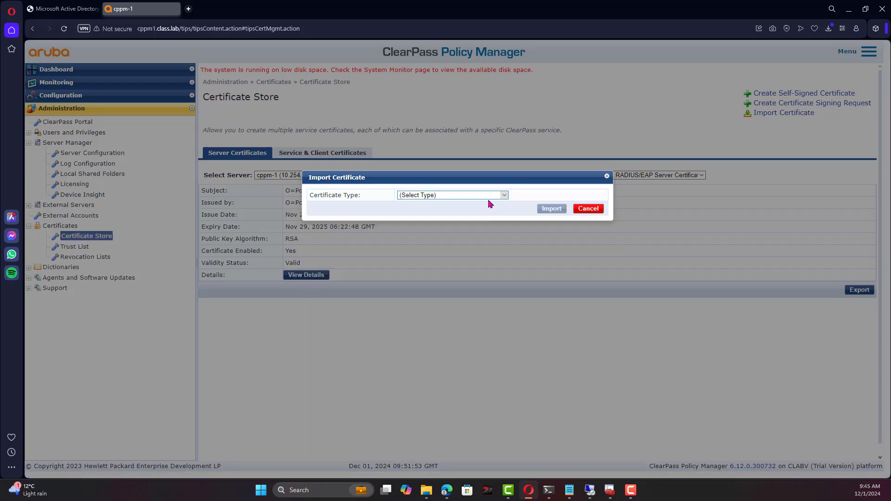
click(468, 196)
click(453, 216)
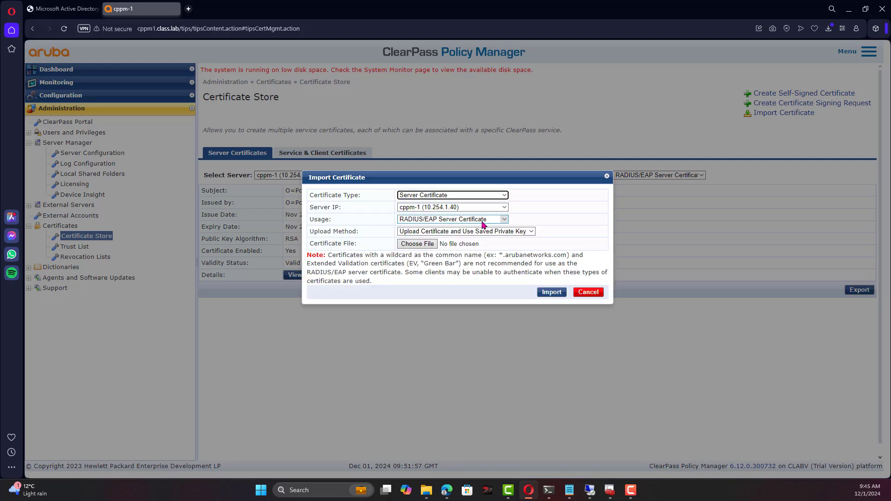
click(483, 223)
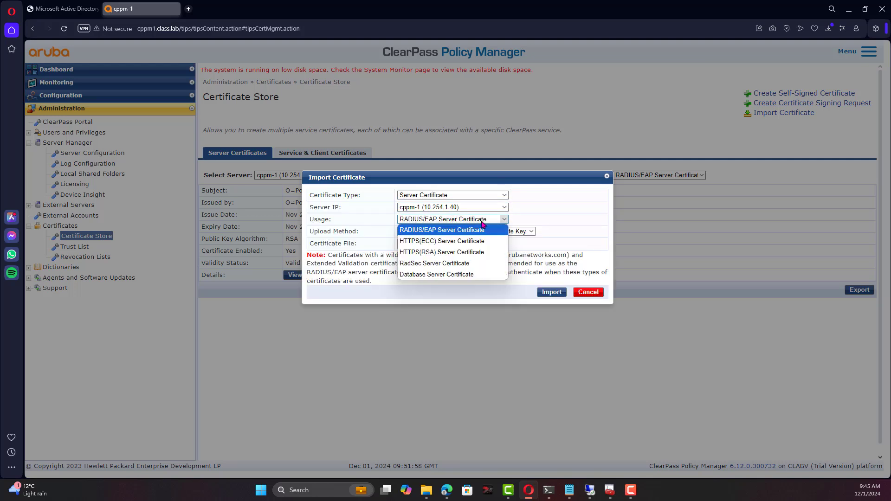
click(479, 253)
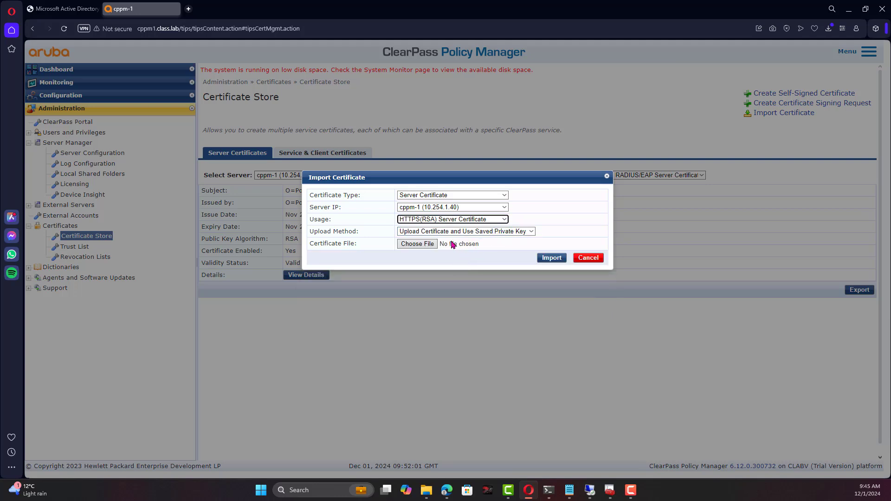
Upload cppm1-cert from Downloads, import it, and check the HTTPS(RSA) certificate details.
click(420, 244)
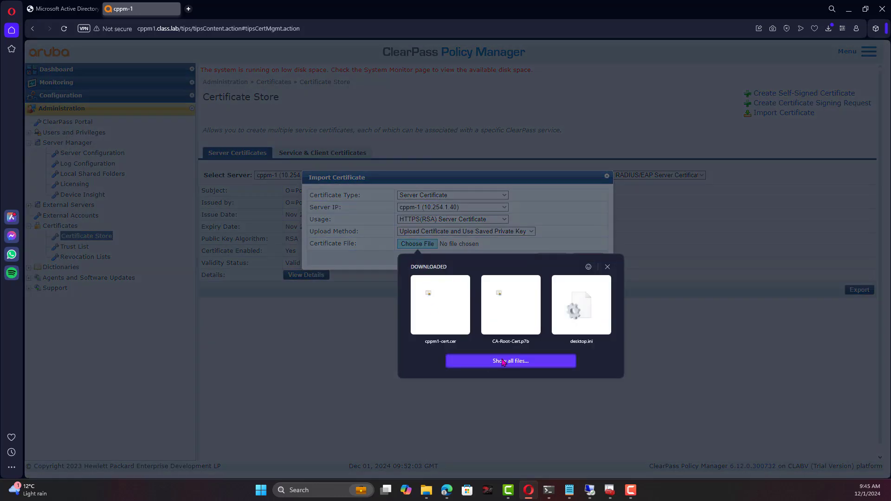
click(504, 362)
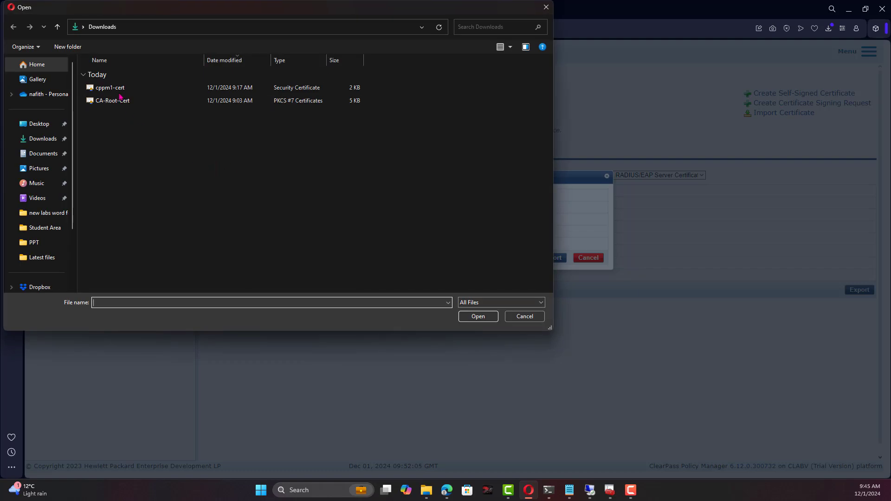
click(119, 89)
click(472, 319)
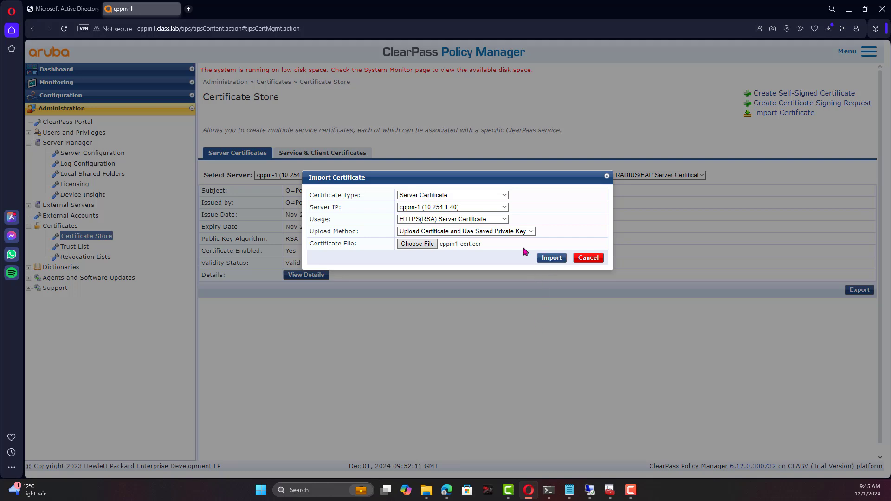
click(562, 258)
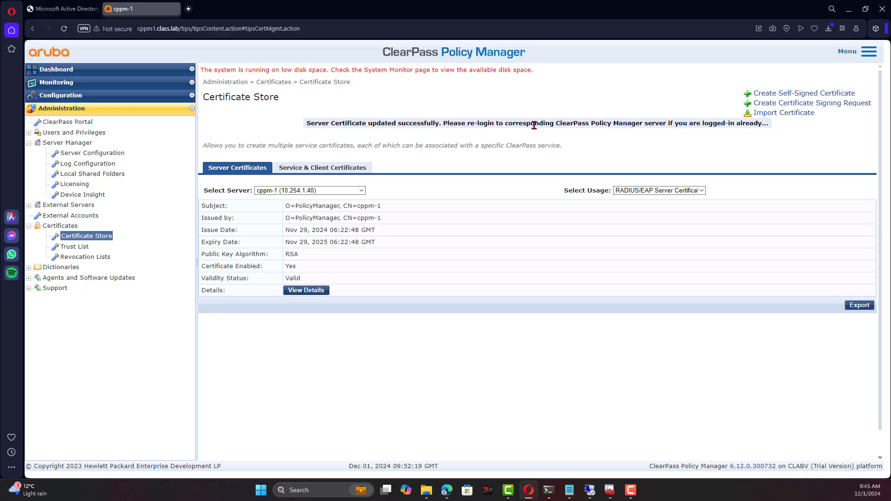
click(671, 190)
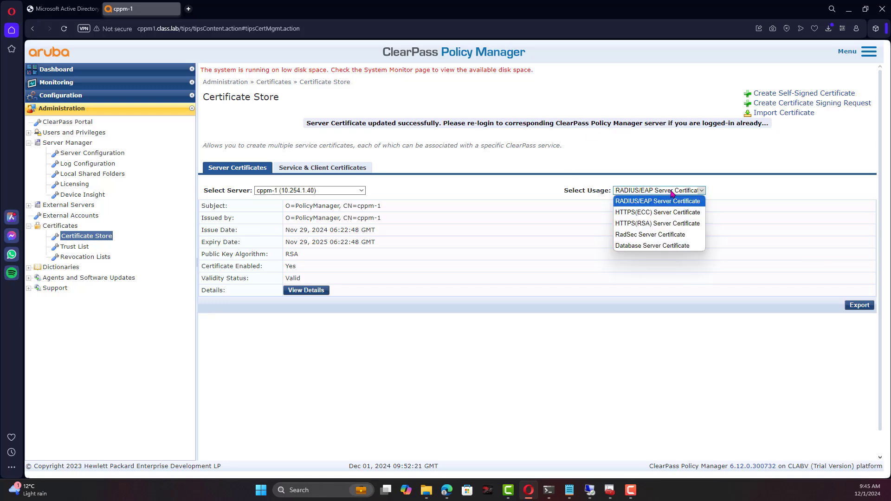
click(653, 224)
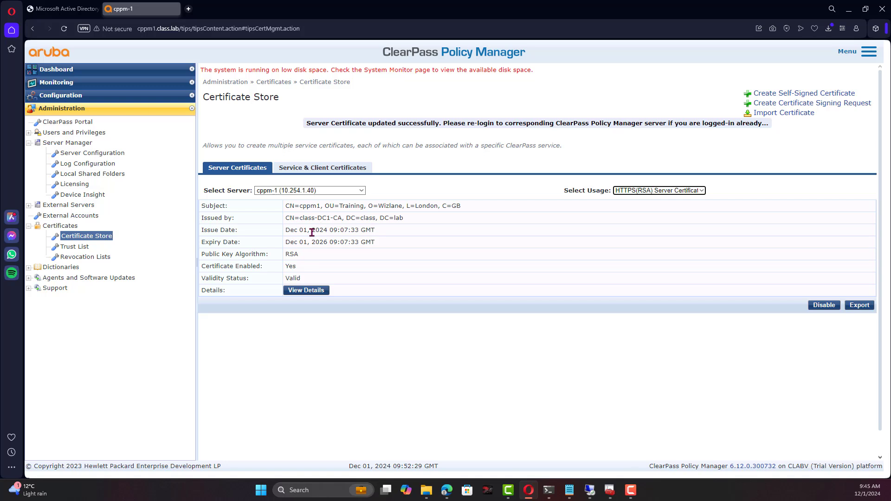
Log out of ClearPass and inspect the site's certificate from Chrome's connection info.
click(850, 51)
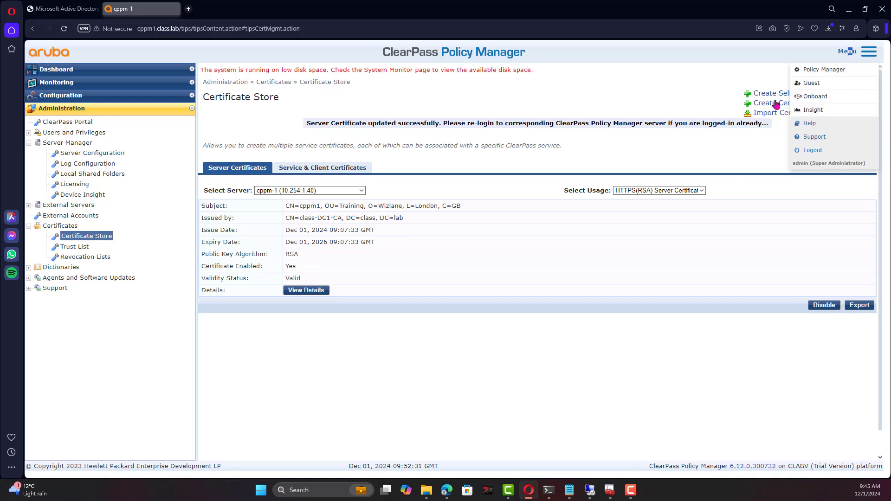
click(807, 151)
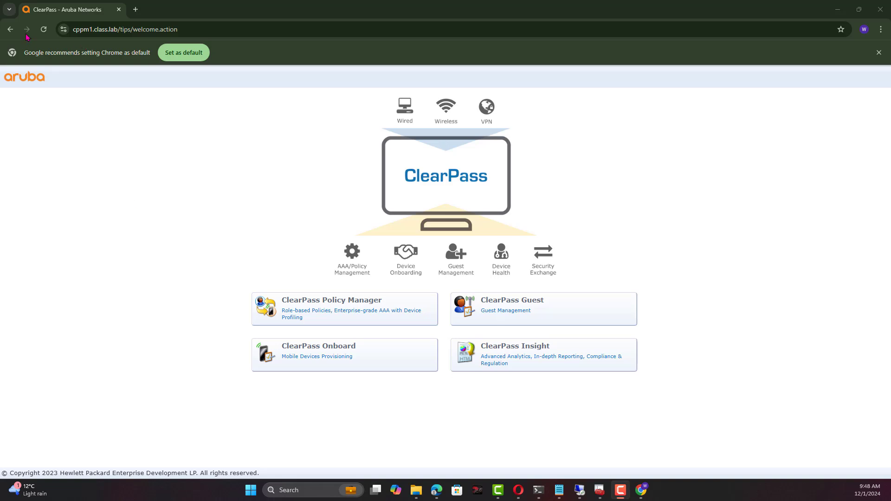
click(63, 30)
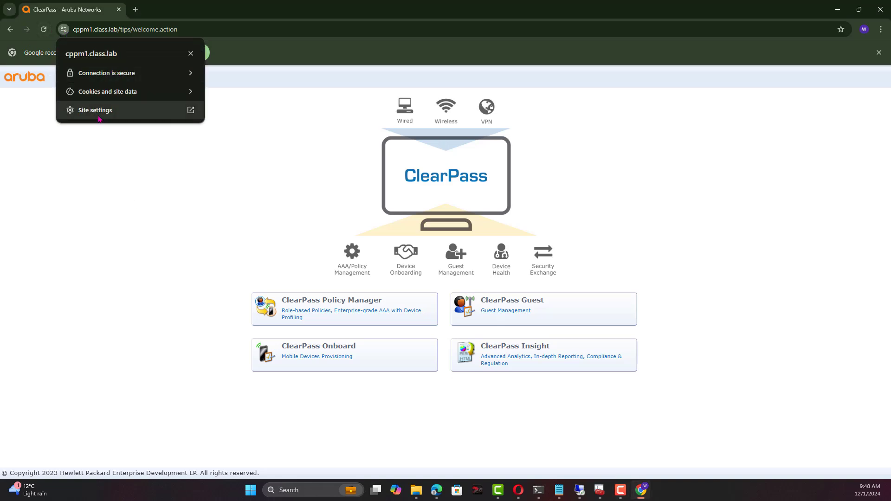
click(154, 73)
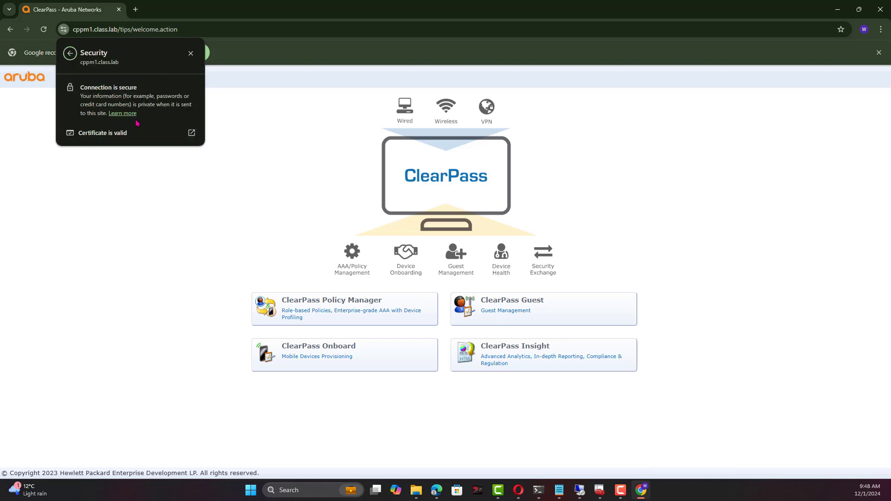
click(135, 133)
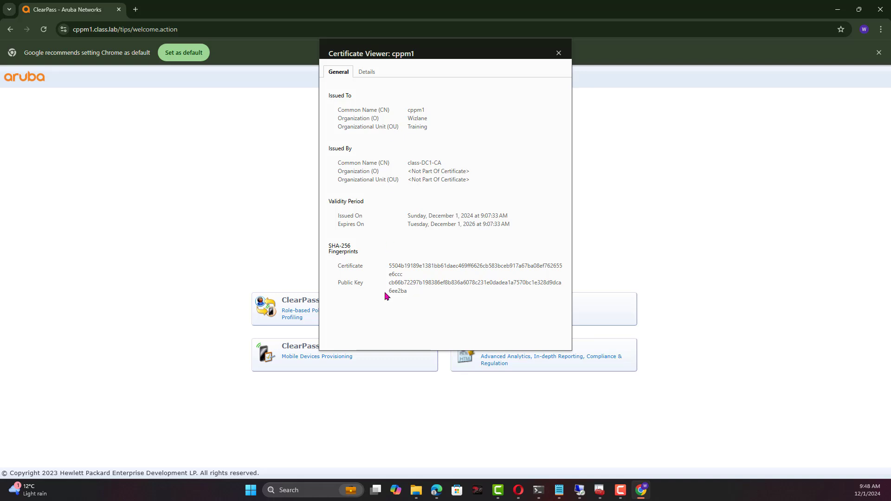
click(558, 53)
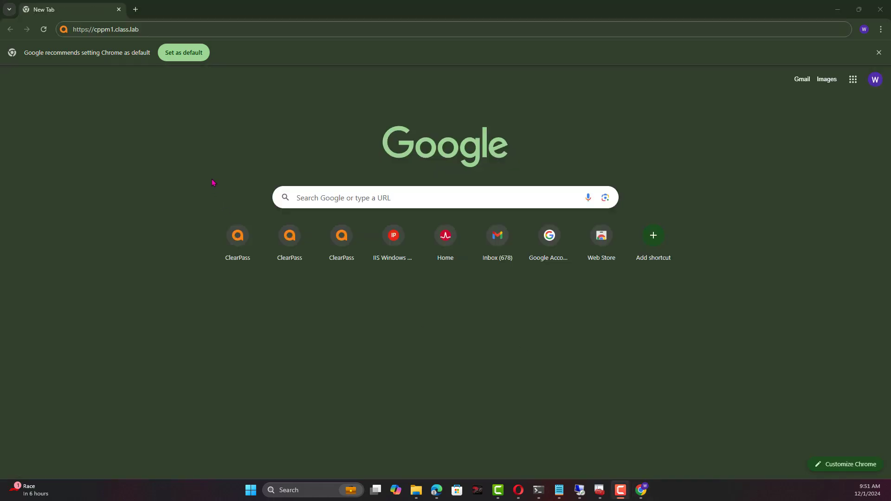
Reload cppm1.class.lab and view the certificate Details, including its Not Before date.
click(155, 29)
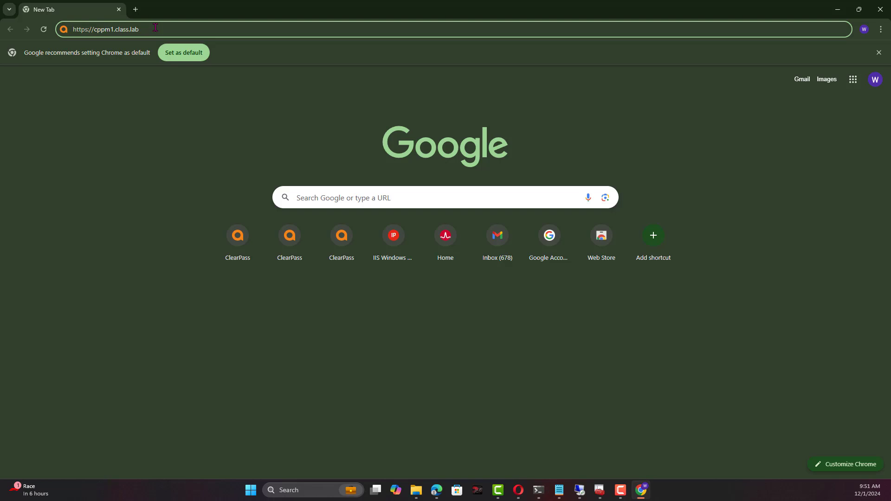
key(Return)
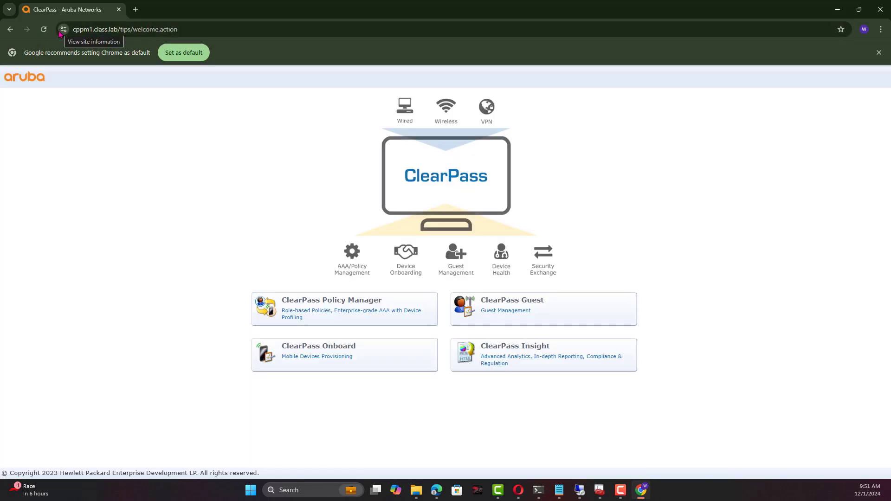
click(62, 29)
click(93, 74)
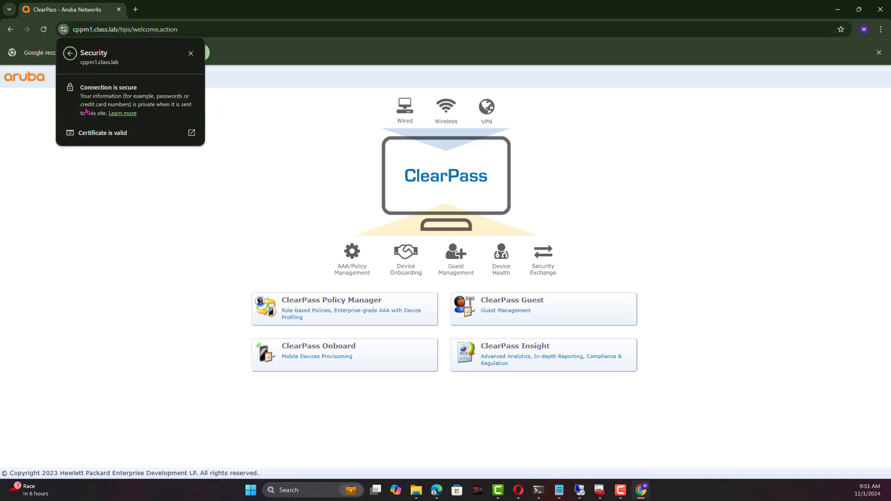
click(105, 134)
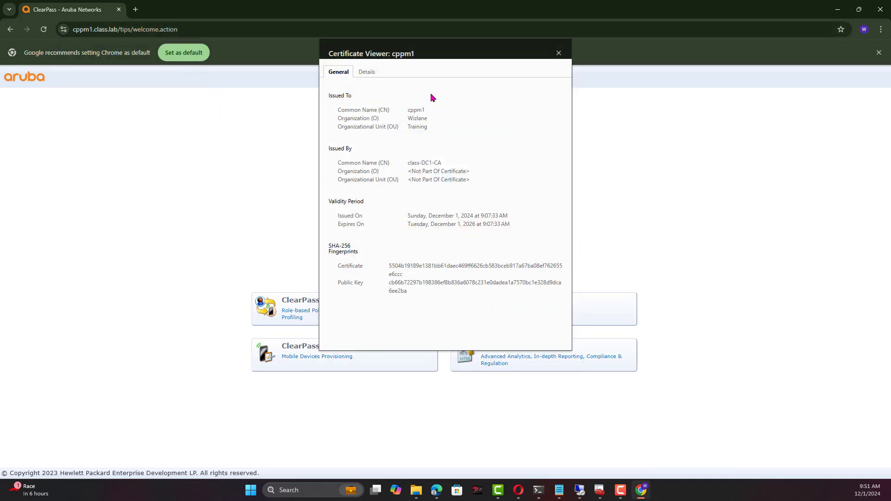
click(368, 77)
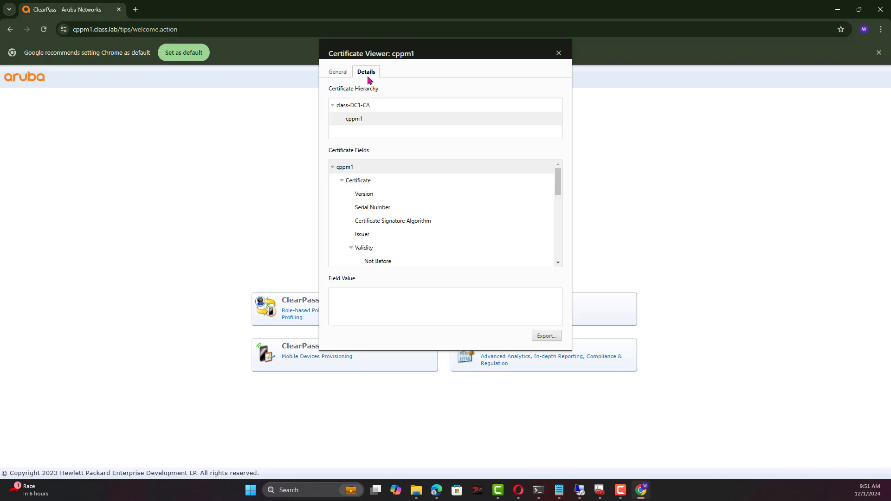
click(377, 260)
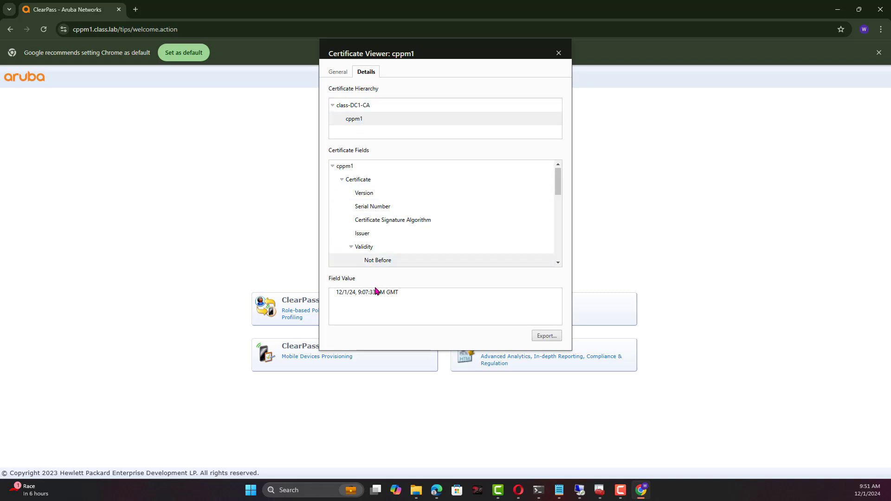
Close the certificate viewer and log in to ClearPass as admin with the account password.
click(558, 53)
click(322, 310)
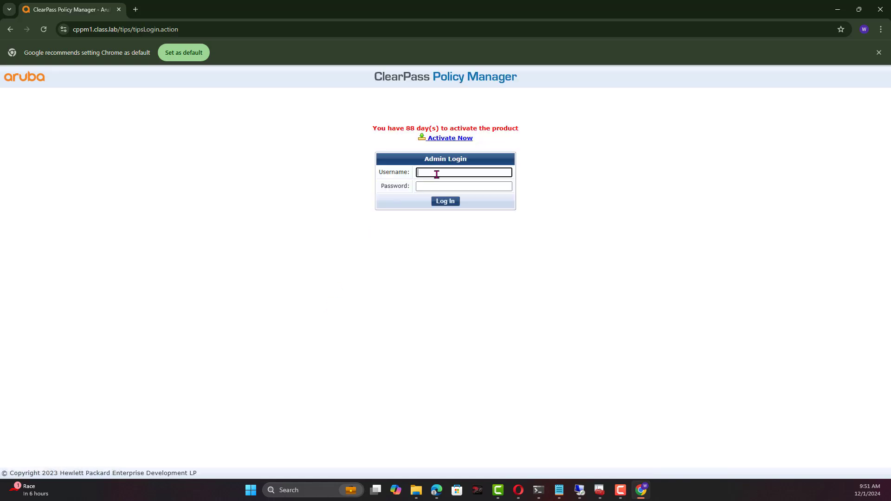
text(admin)
key(Tab)
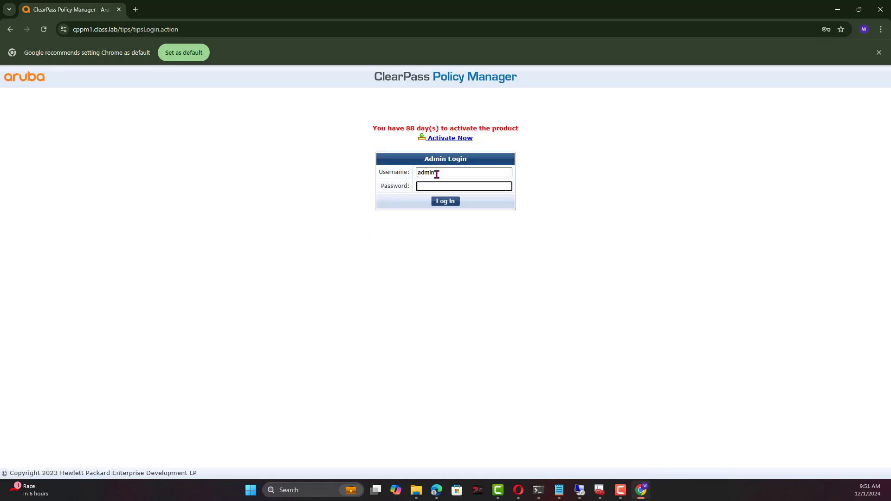
text(aruba1)
key(Return)
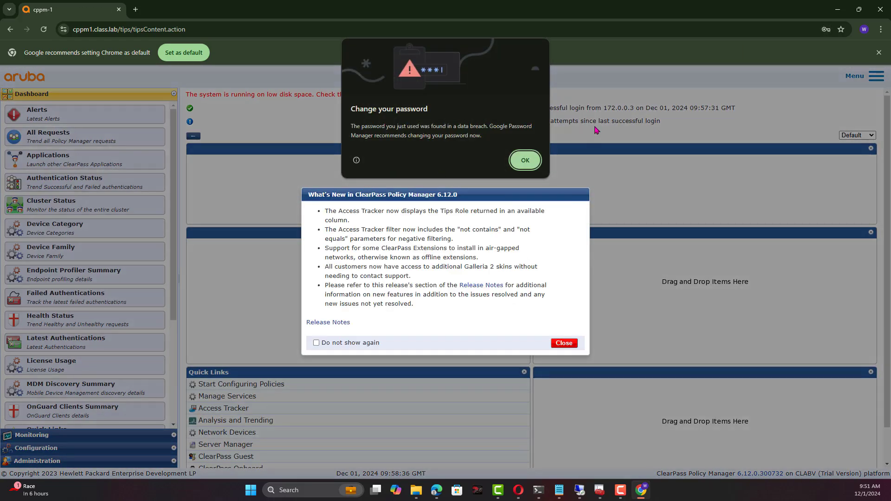
Dismiss the browser password prompts and What's New notice, then expand Administration.
click(525, 161)
click(837, 53)
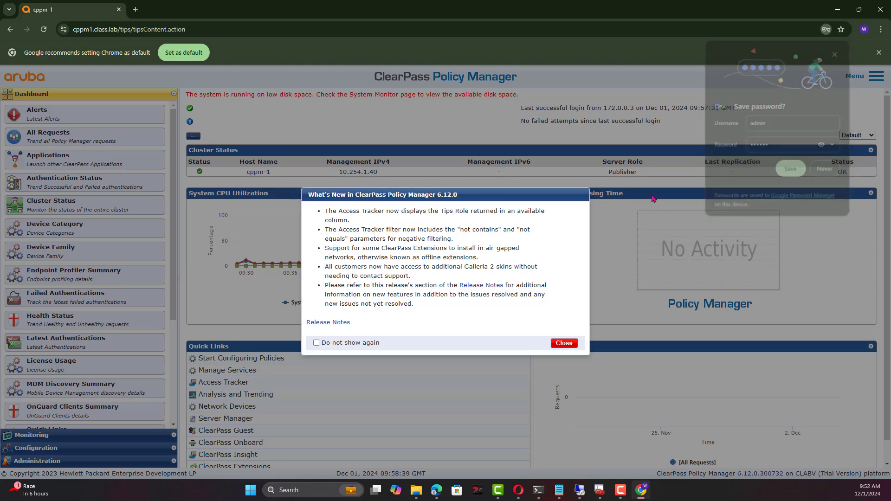
click(564, 343)
click(56, 461)
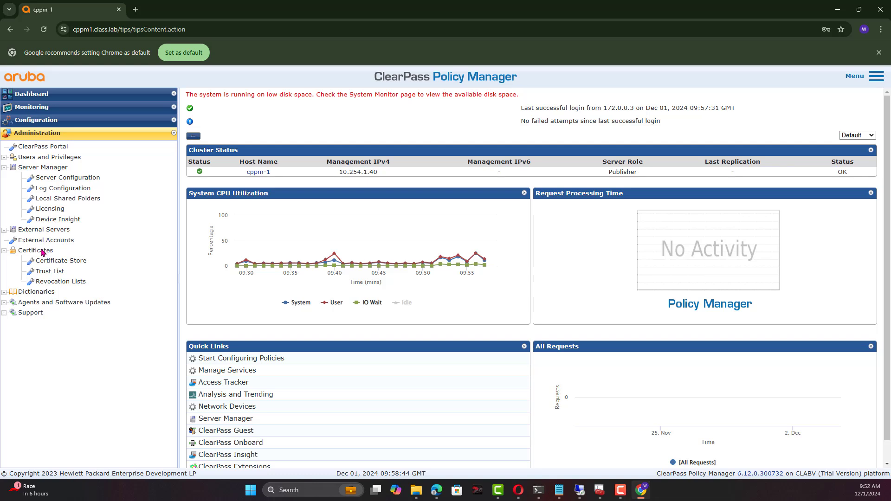
In the Certificate Store, start a new signing request with a 256-bit ECC private key.
click(49, 262)
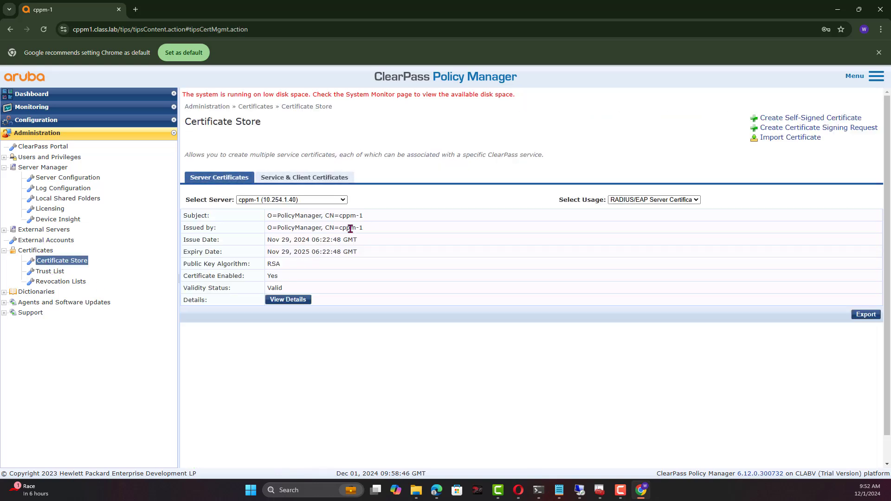
drag(267, 228, 276, 229)
click(428, 253)
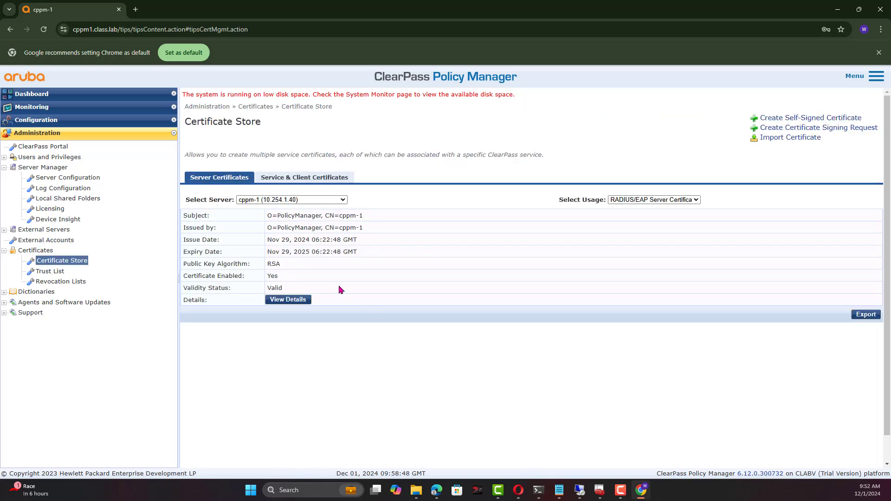
click(112, 31)
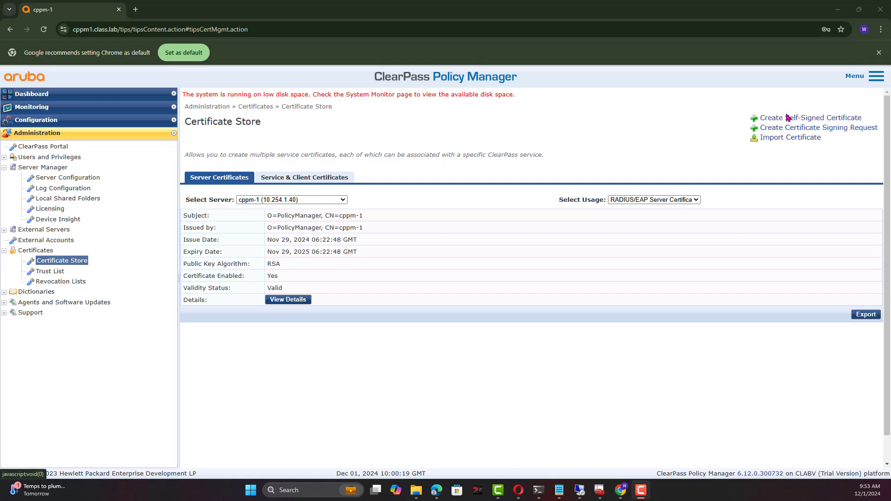
click(789, 128)
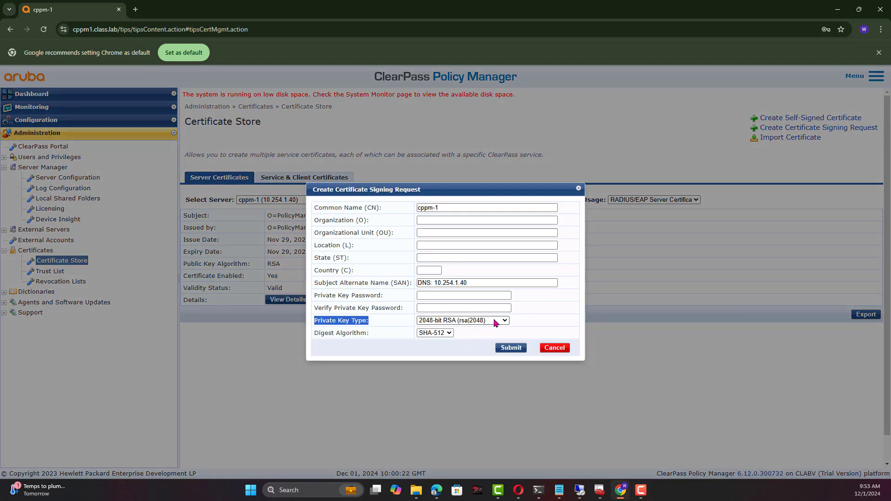
click(496, 320)
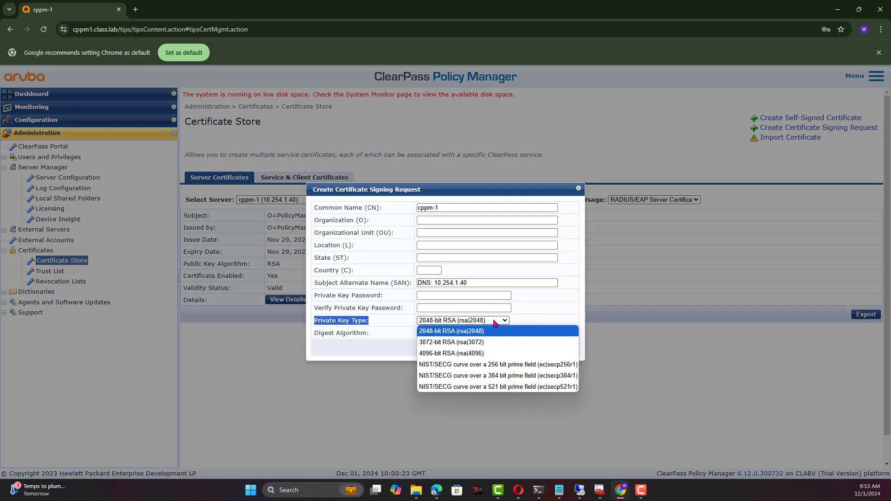
click(491, 365)
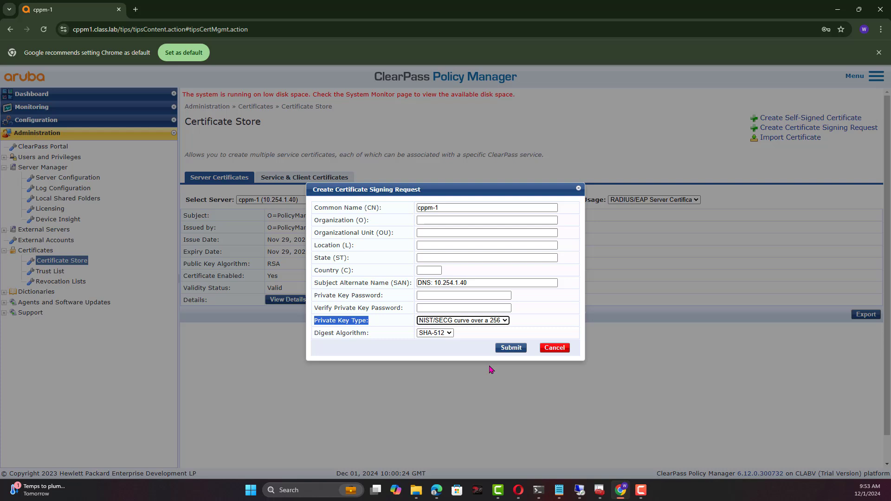
Enter Organization 'Wizlane', Organizational Unit 'Training' and Location 'London'.
click(464, 220)
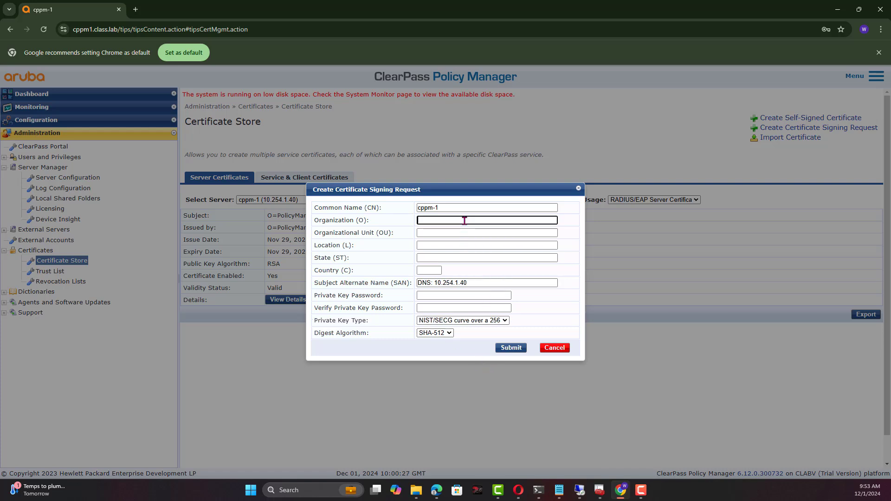
text(Wizlane)
key(Tab)
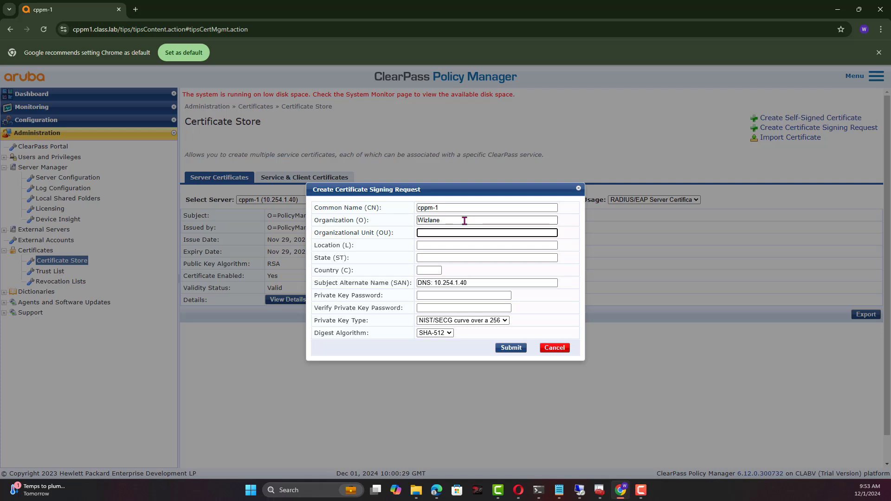
key(shift+Tab)
click(464, 221)
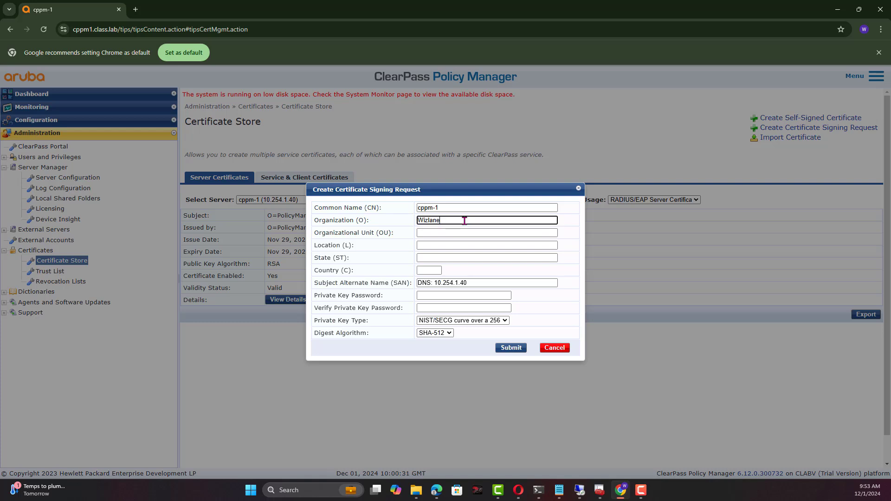
key(Tab)
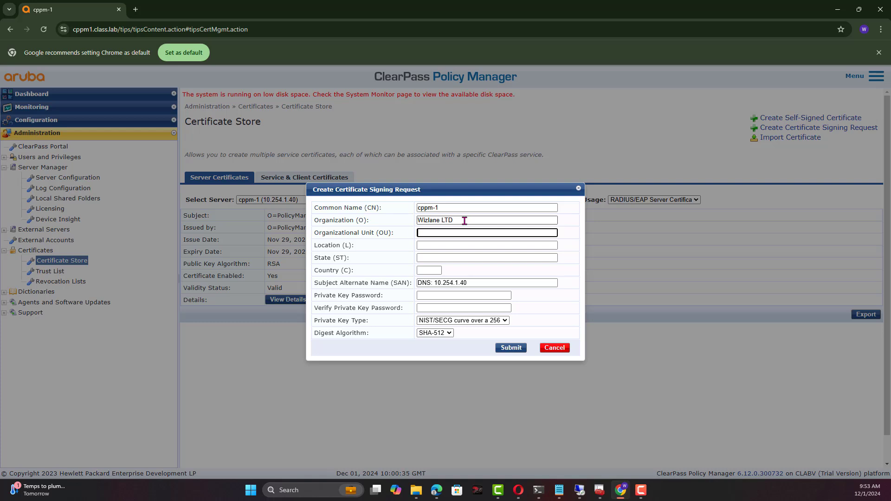
text(Training)
key(Tab)
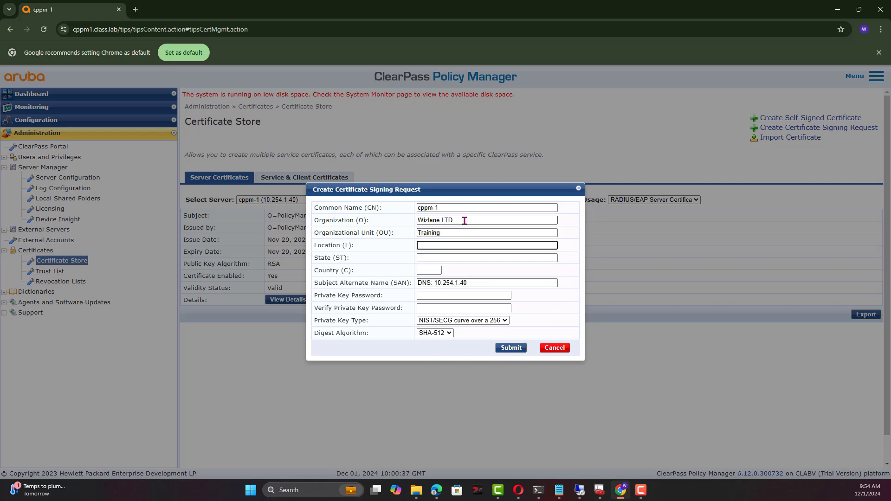
text(London)
Replace the IP address in the Subject Alternate Name with the 'cpp…' hostname.
key(Tab)
key(Tab)
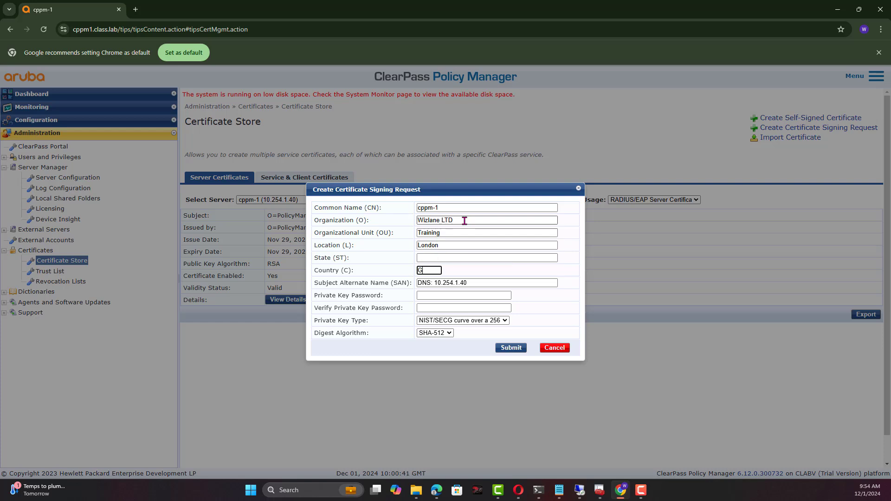
key(Tab)
key(End)
key(BackSpace)
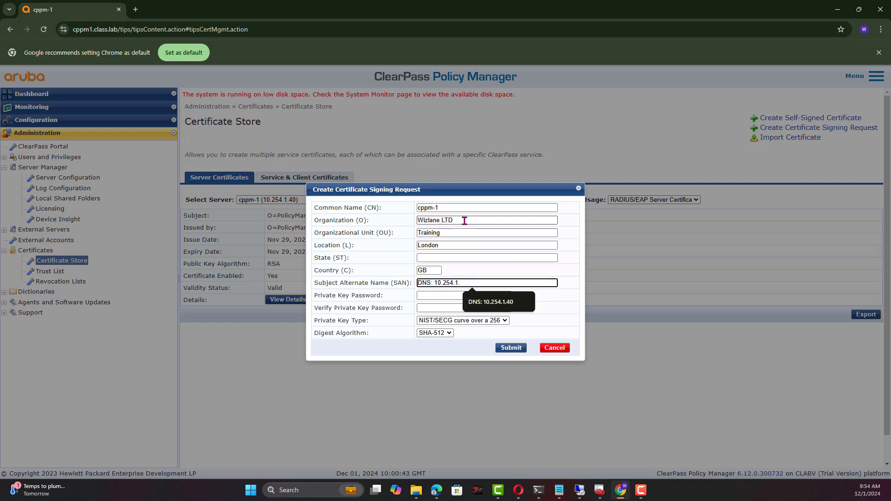
text(cppm)
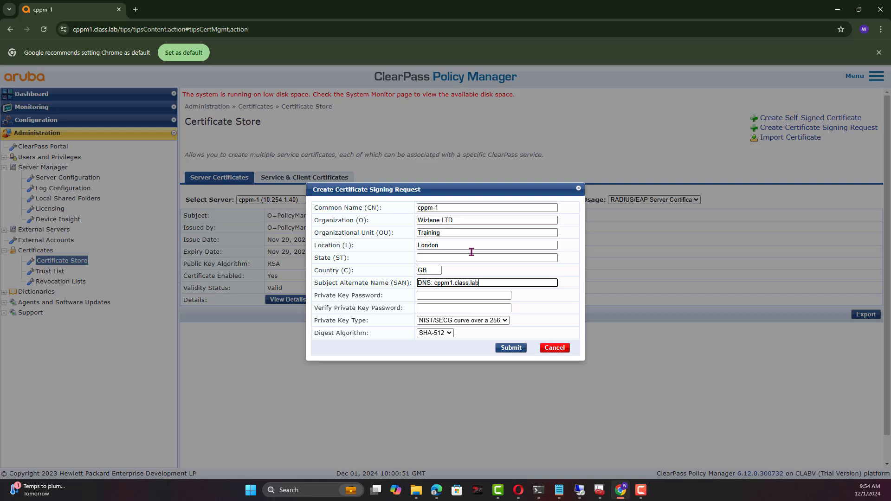
Set and confirm the private key password, then submit the signing request.
click(467, 296)
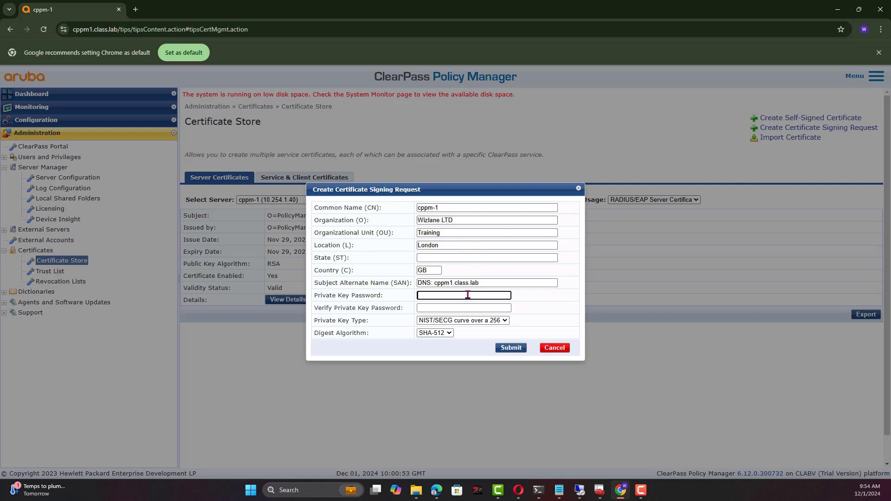
text(•••••••••••••••)
key(Tab)
text(••)
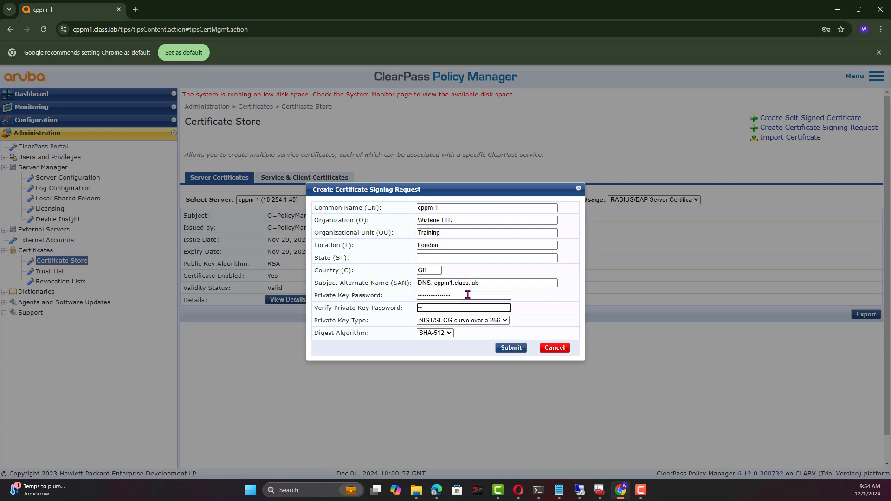
text(•••)
click(511, 348)
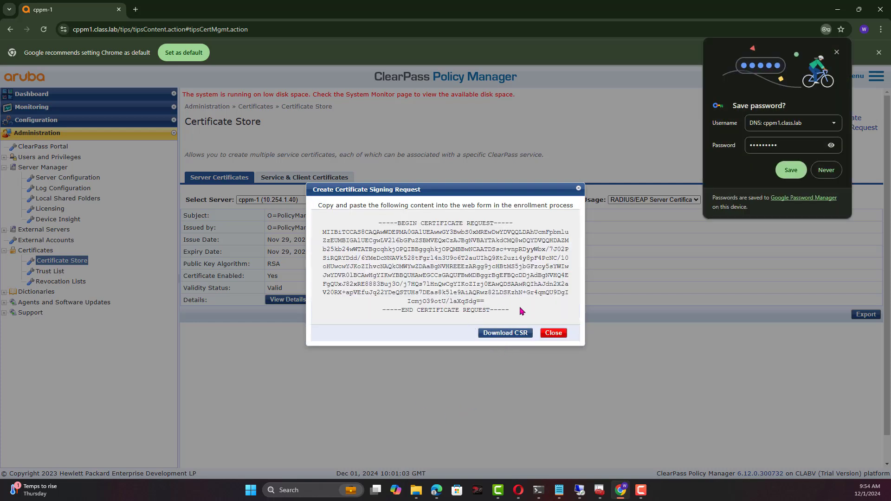
Copy the entire certificate request text and open a blank browser tab.
drag(520, 311, 378, 224)
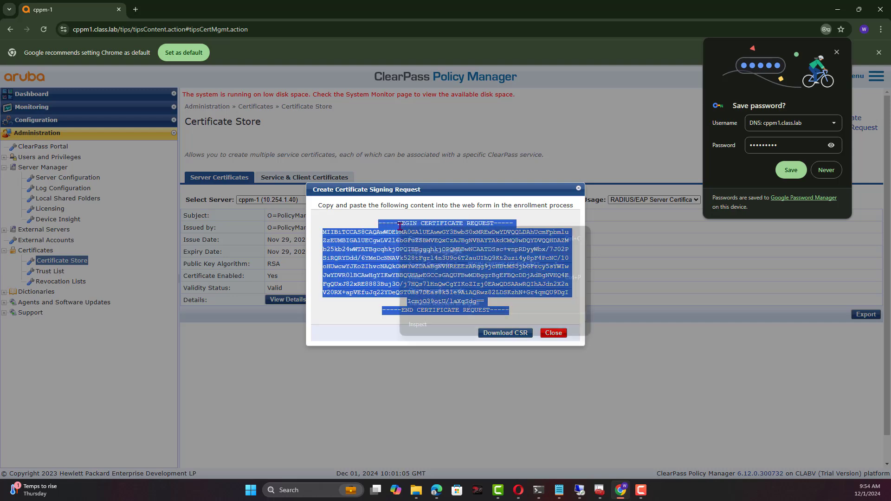
right_click(399, 227)
click(432, 241)
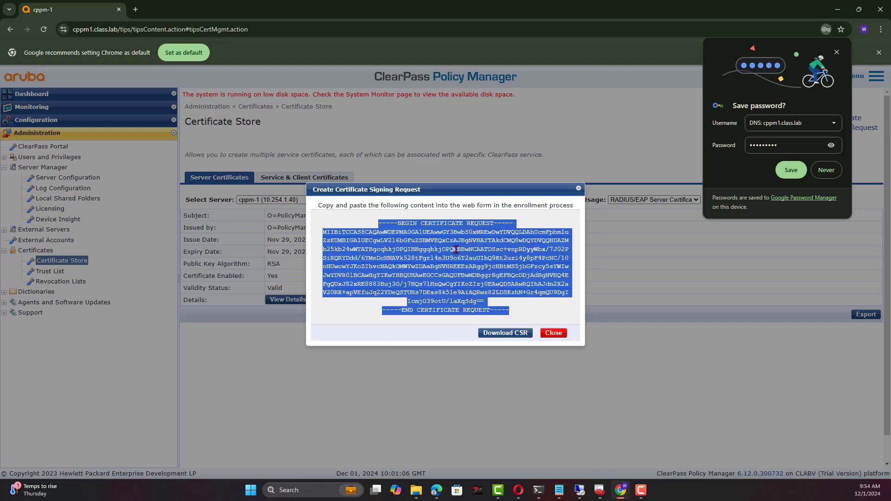
click(837, 51)
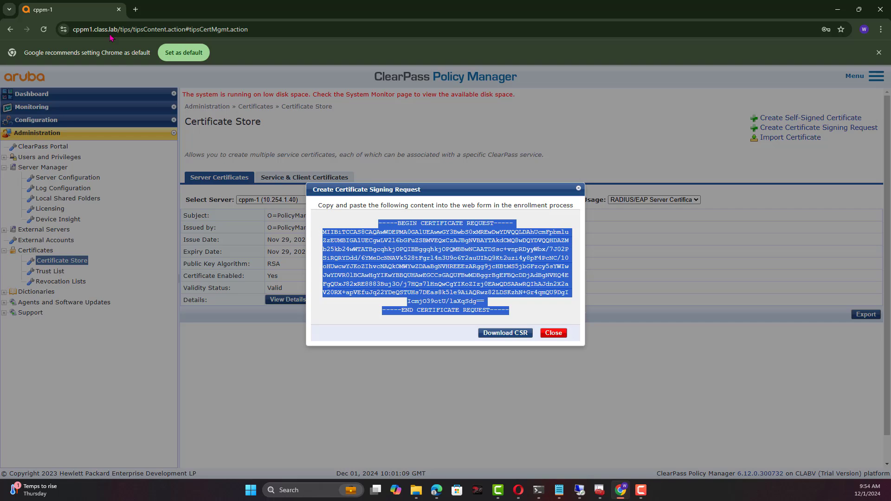
click(136, 10)
click(145, 27)
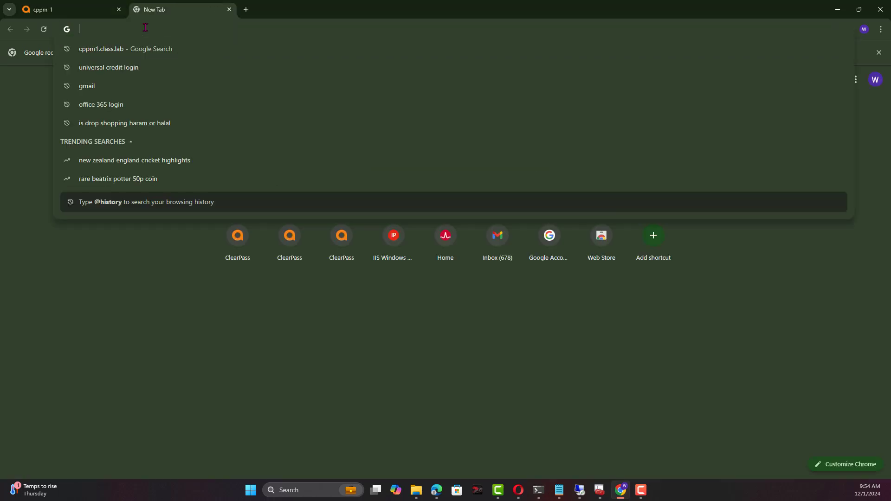
text(https)
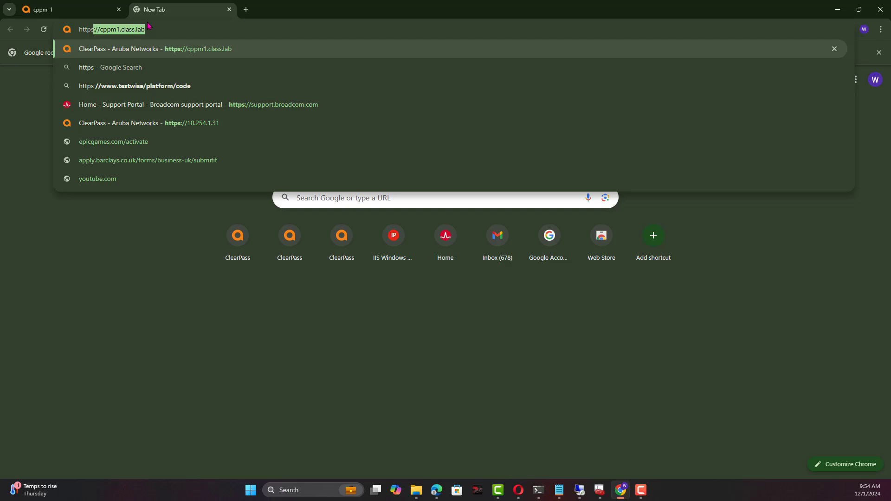
text(://)
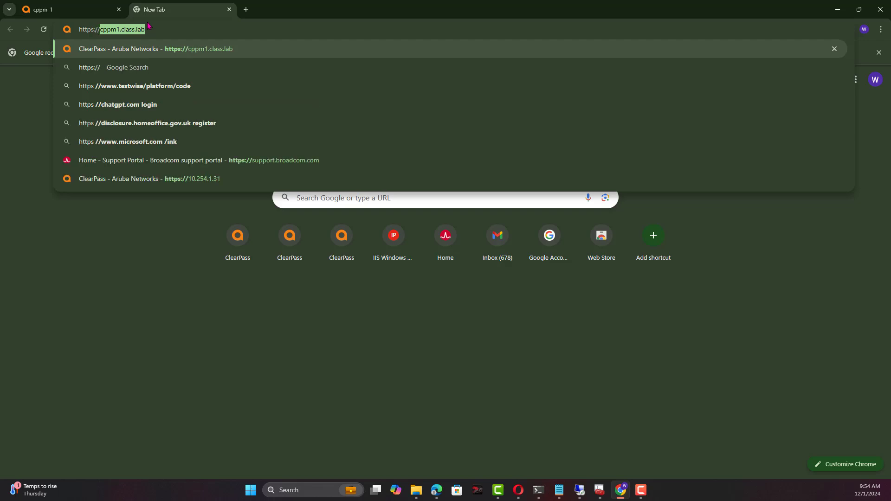
text(dc1.)
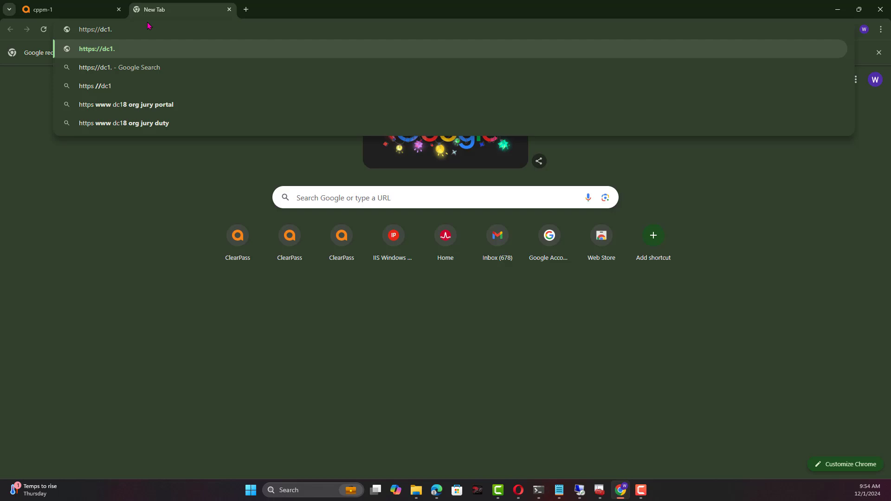
text(class.lab)
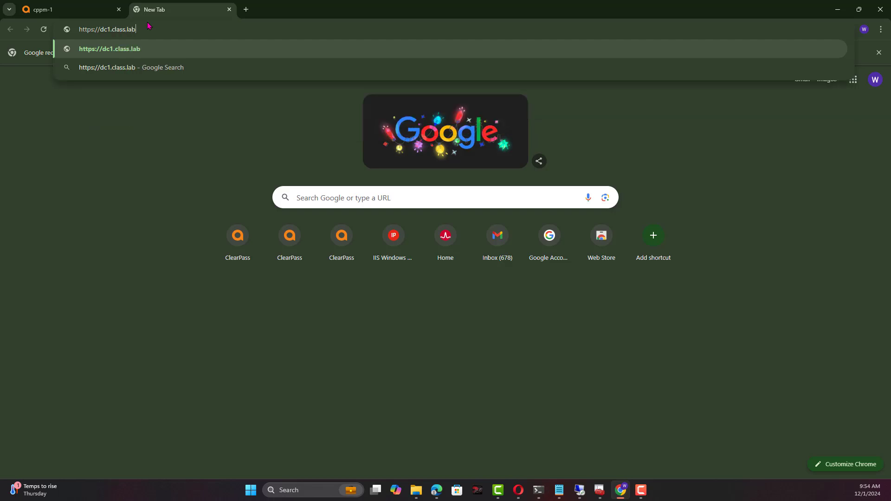
text(/certsrv)
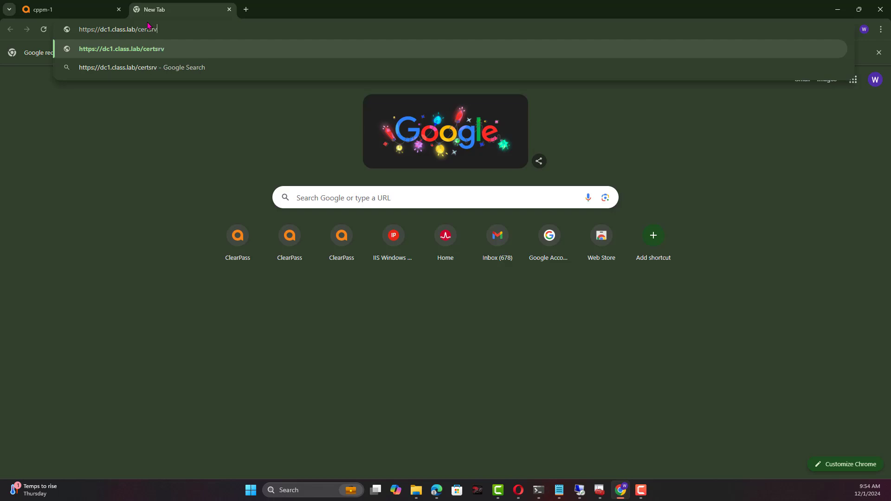
key(Return)
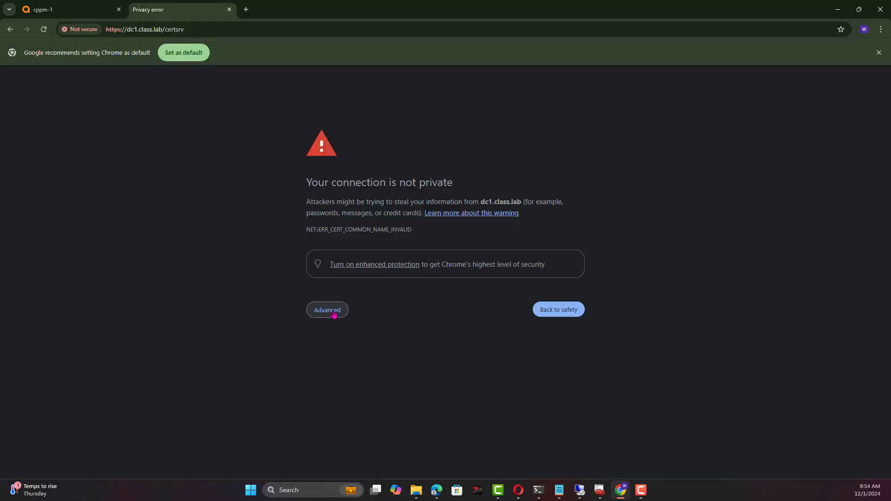
click(327, 310)
click(374, 382)
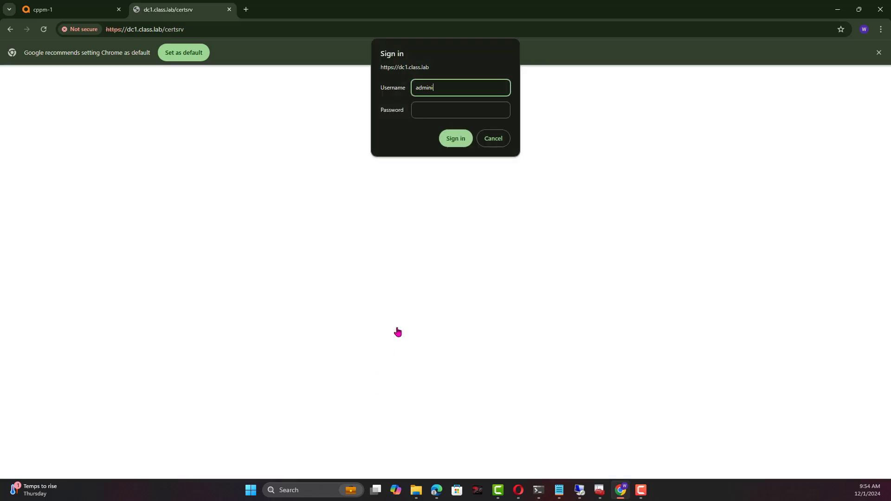
text(administrator)
key(Tab)
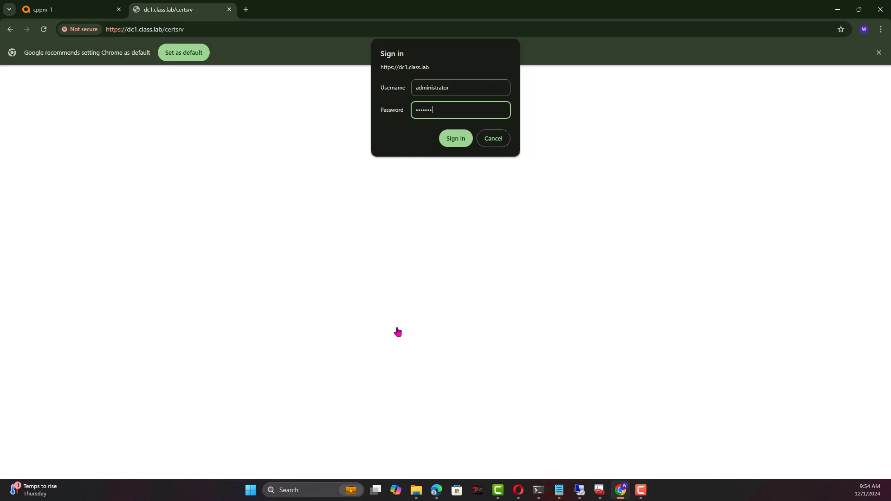
key(Return)
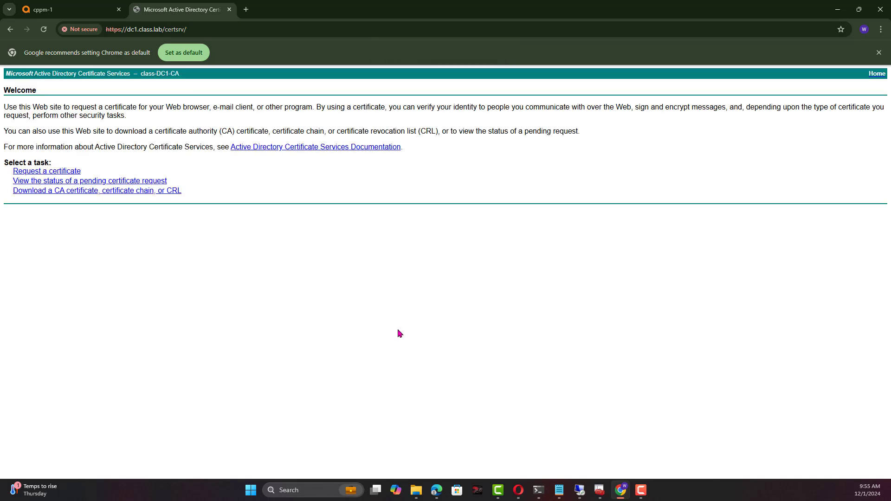
Submit the pasted ClearPass CSR as an advanced request with the Web Server template, choosing Base 64.
click(41, 171)
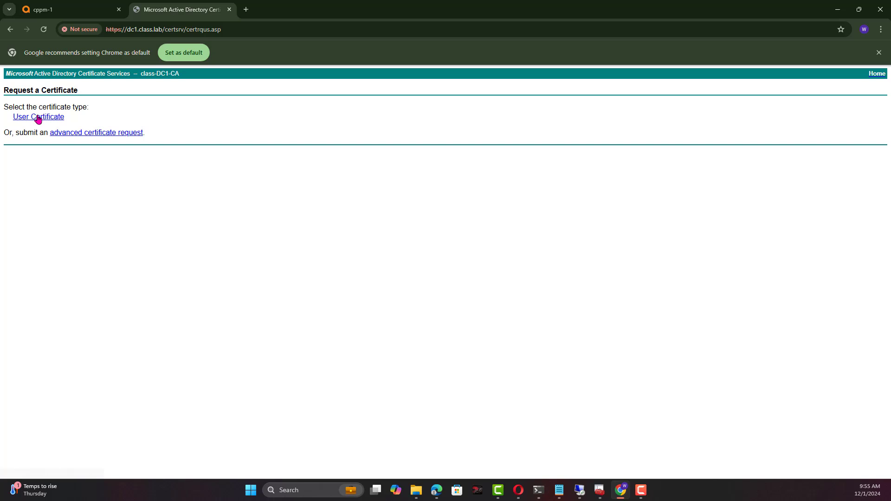
click(76, 133)
click(115, 152)
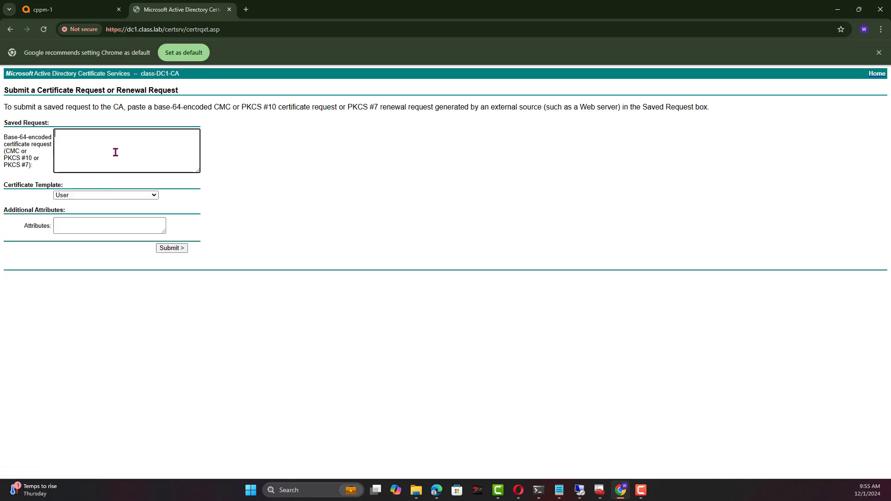
right_click(116, 152)
click(146, 246)
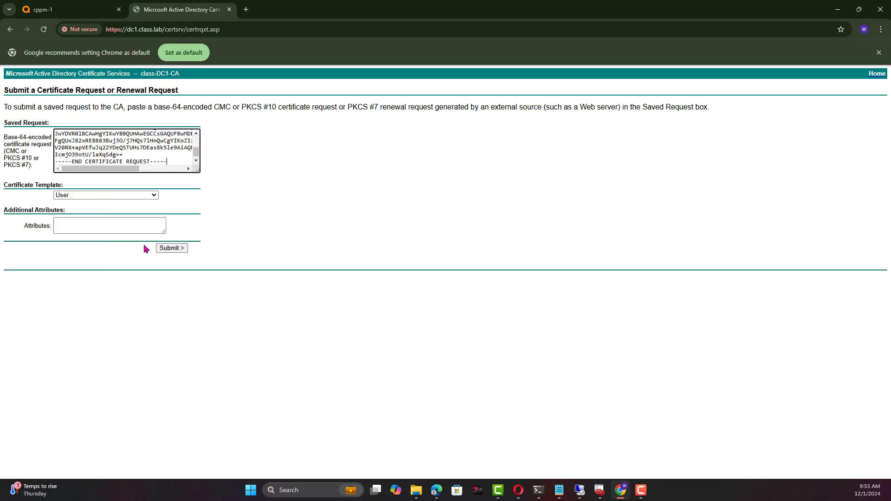
click(116, 196)
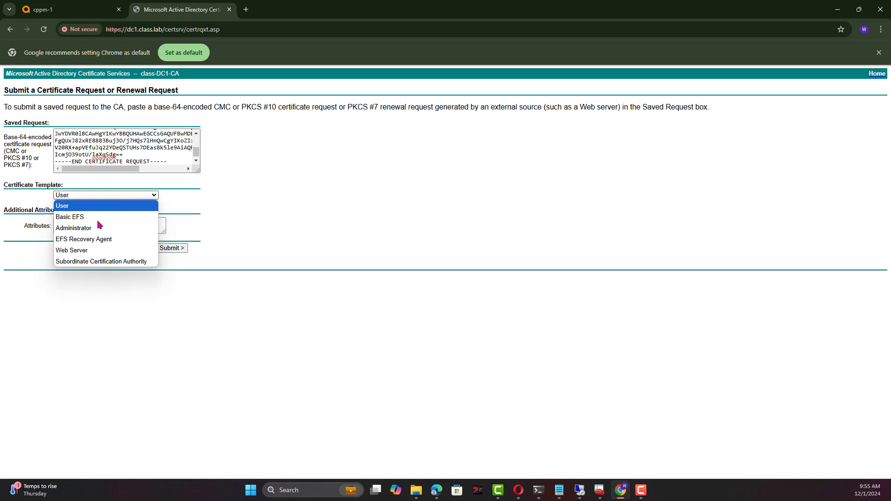
click(92, 251)
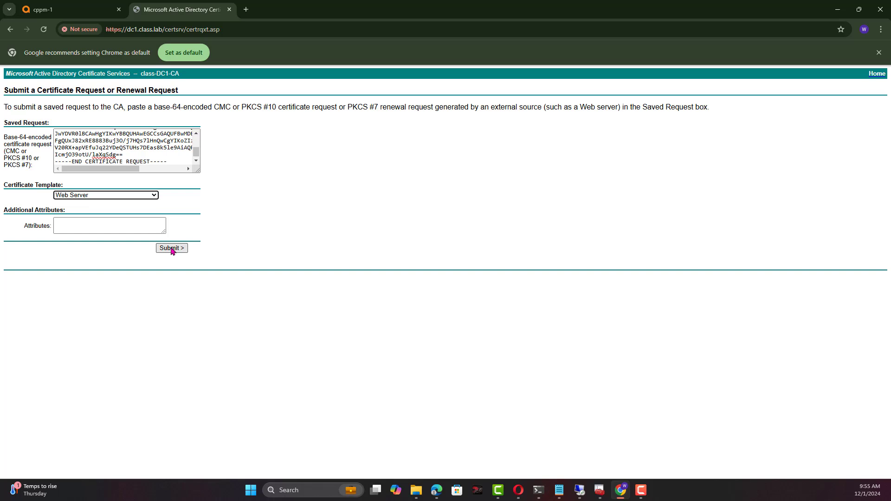
click(172, 249)
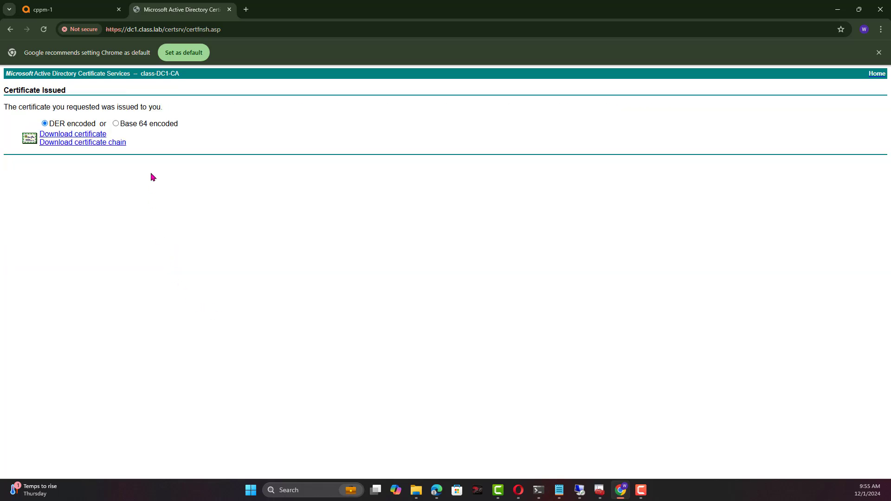
click(153, 123)
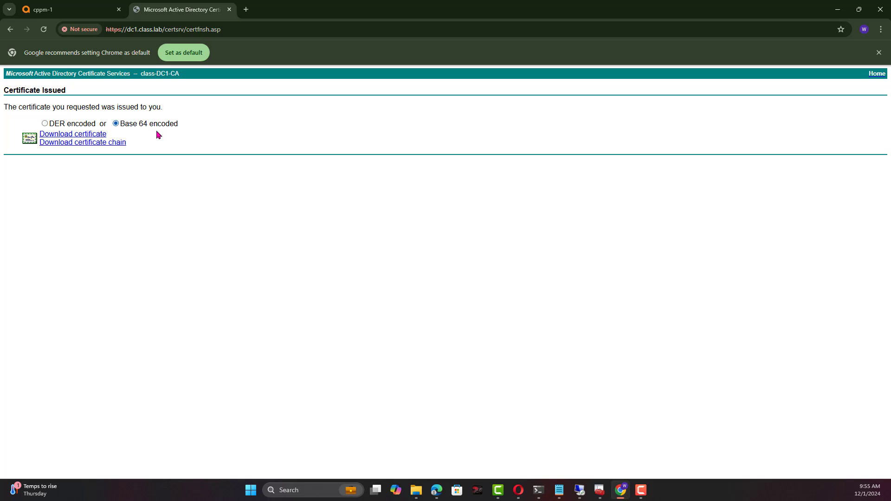
Download the certificate chain certnew.p7b and the issued certificate certnew.cer.
click(84, 144)
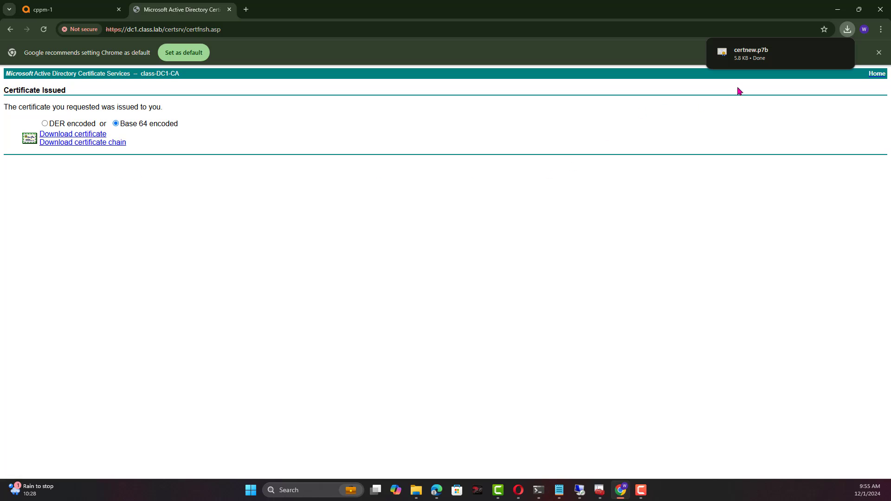
mouse_move(761, 65)
click(79, 136)
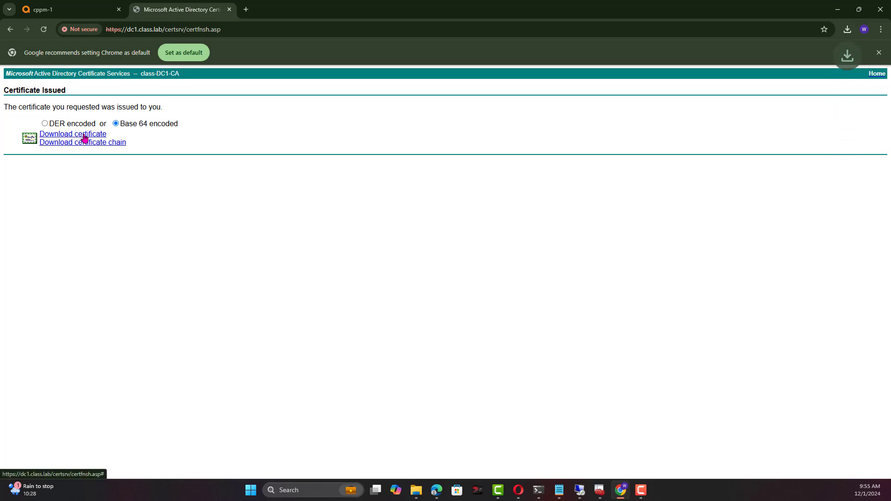
click(848, 30)
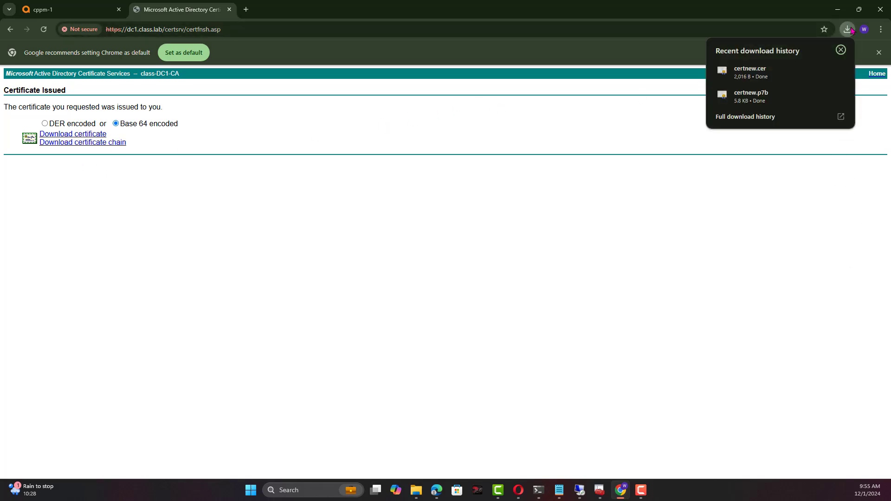
Show certnew.cer in the Downloads folder and rename it to cppm1-cert-ecc.
mouse_move(797, 69)
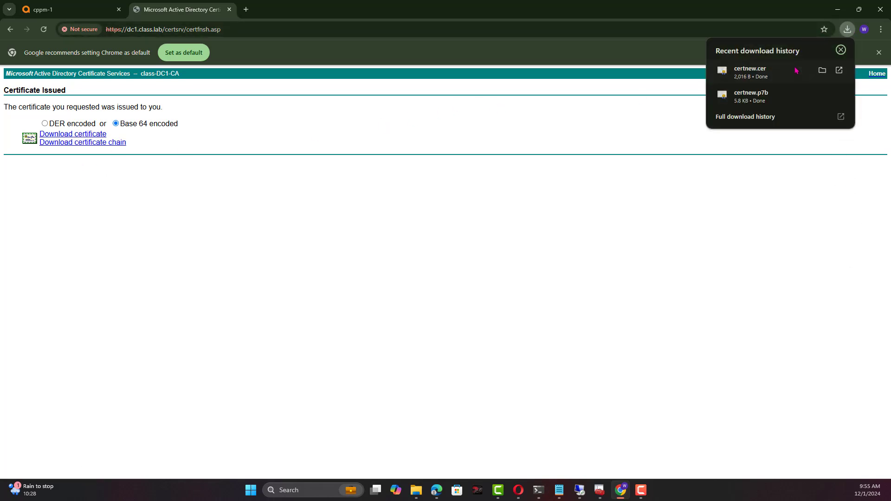
click(823, 70)
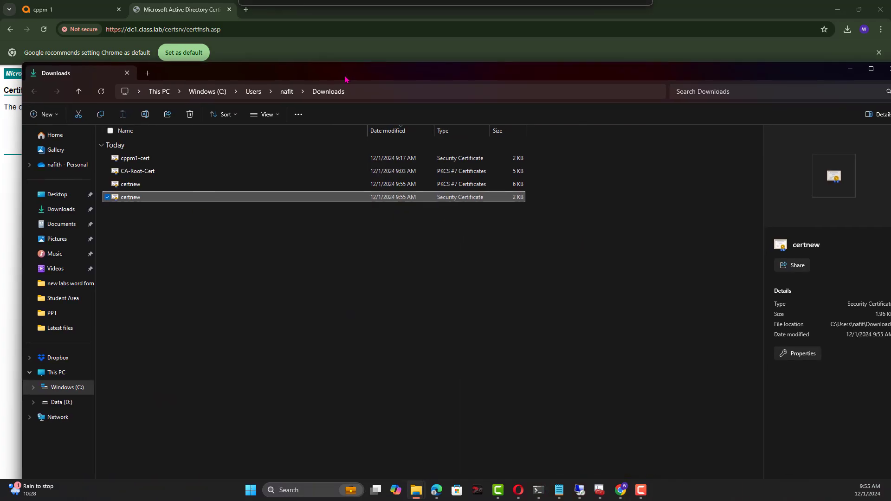
key(F2)
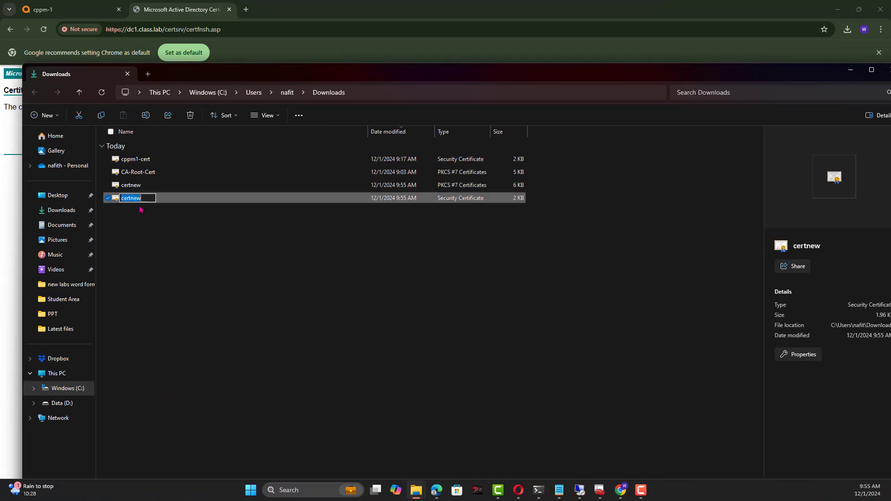
text(cppm1-cert-ecc)
key(Return)
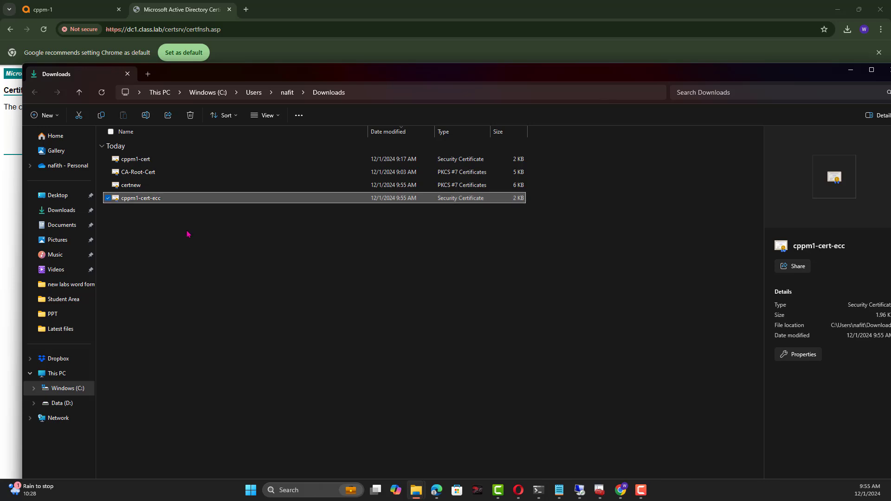
Import cppm1-cert-ecc from Downloads as a Server Certificate with HTTPS(ECC) Server Certificate usage.
click(85, 14)
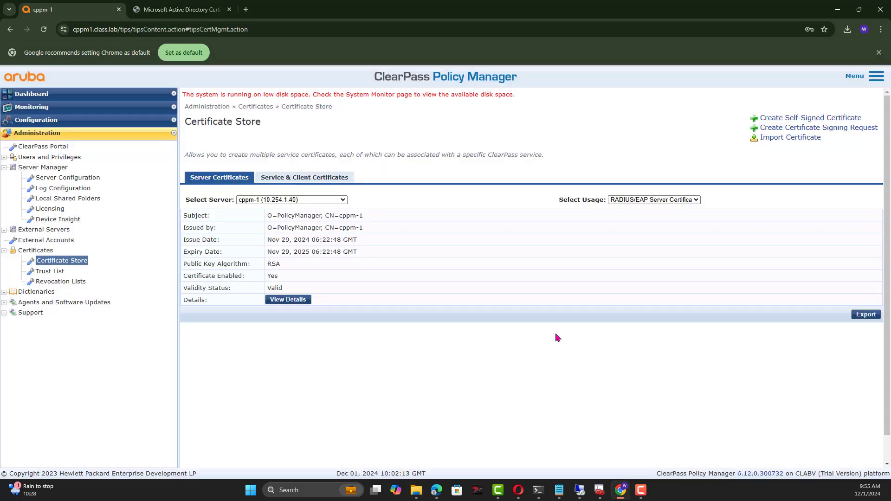
click(553, 334)
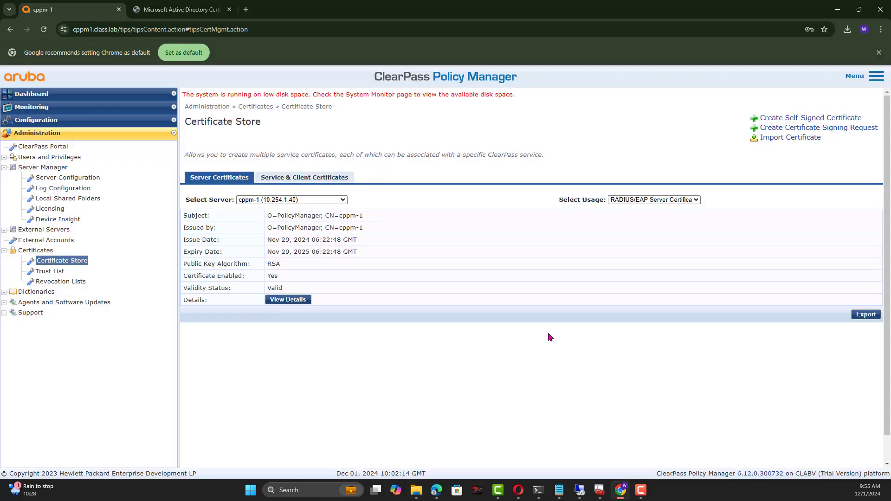
click(784, 139)
click(449, 209)
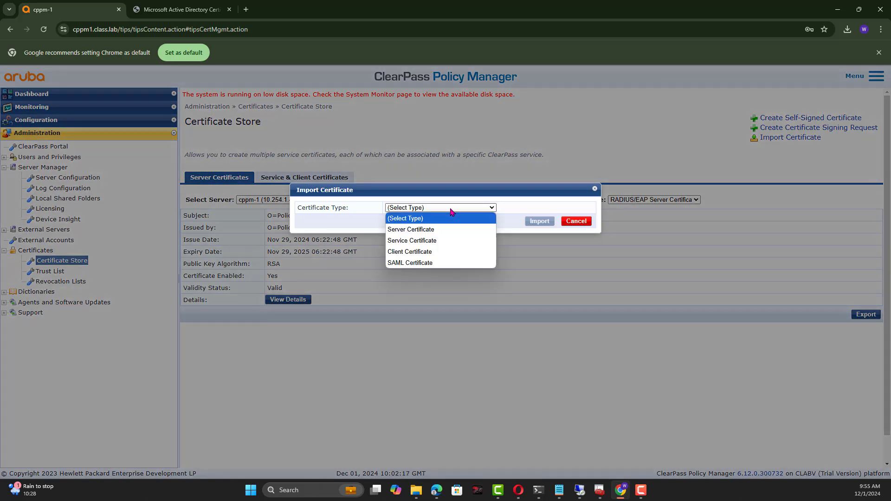
click(440, 234)
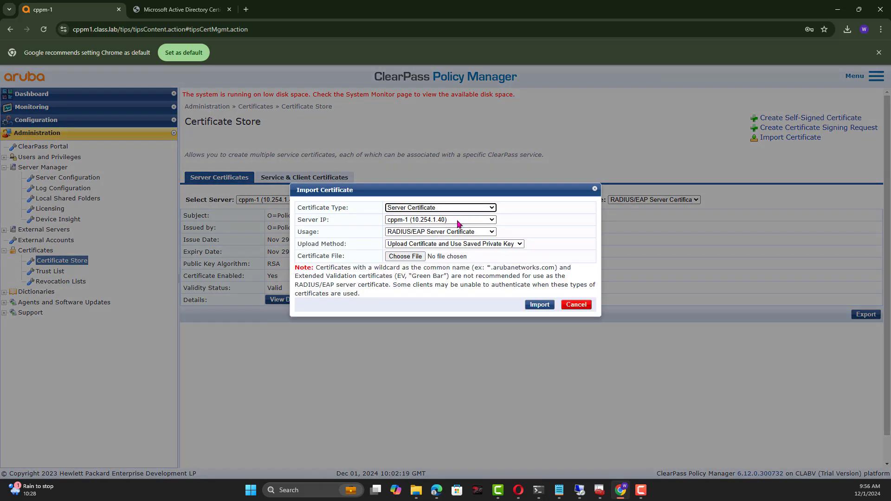
click(461, 233)
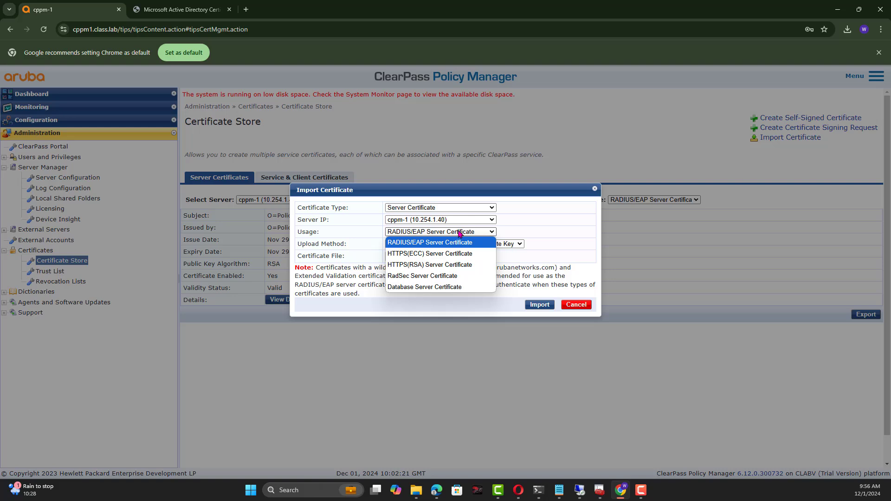
click(447, 255)
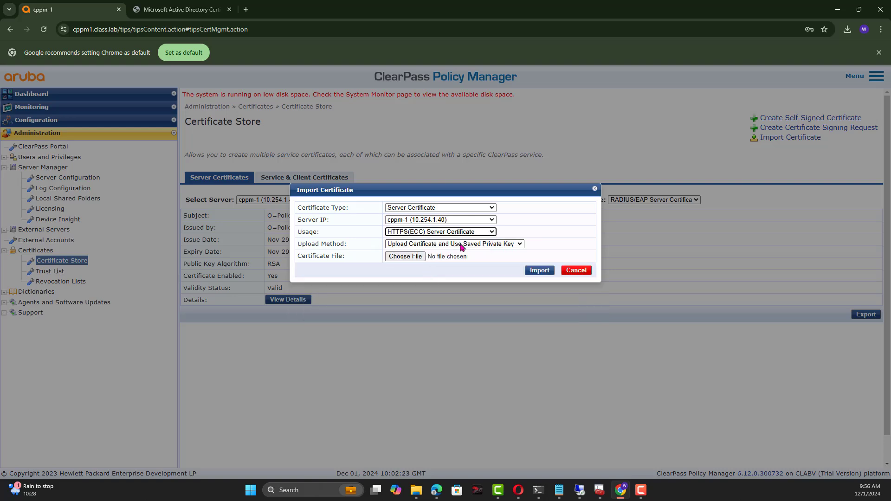
click(416, 257)
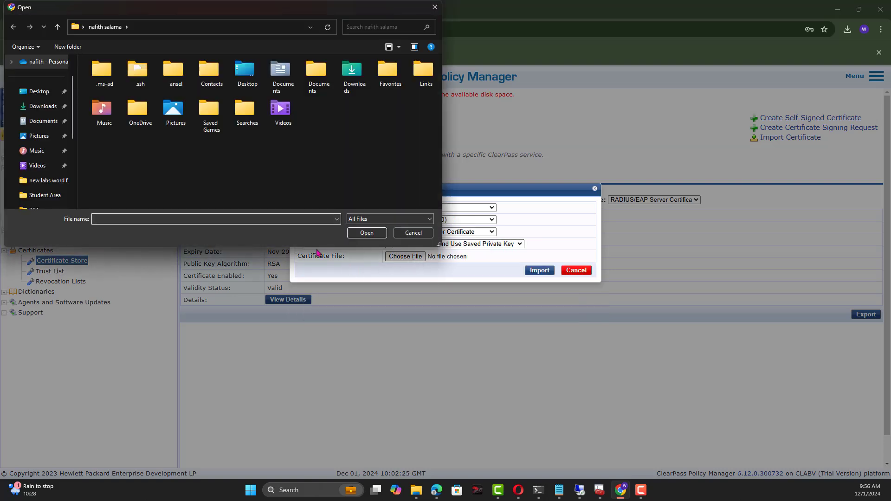
click(42, 106)
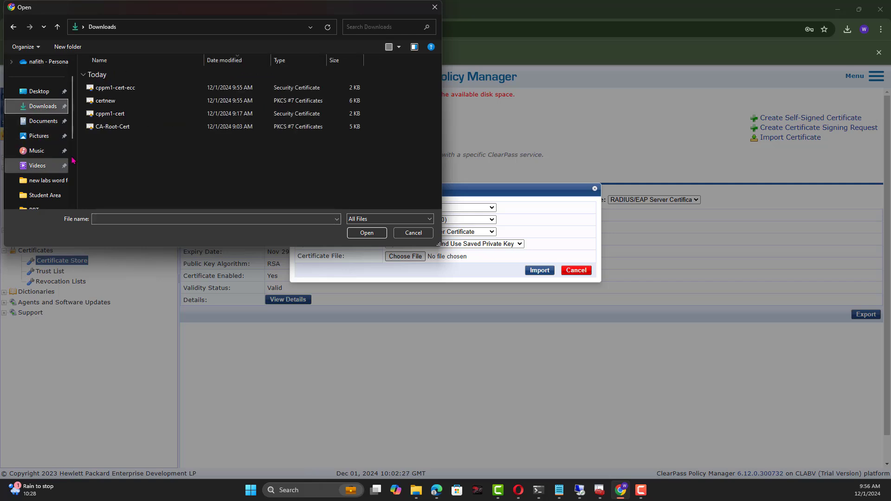
click(132, 96)
click(374, 234)
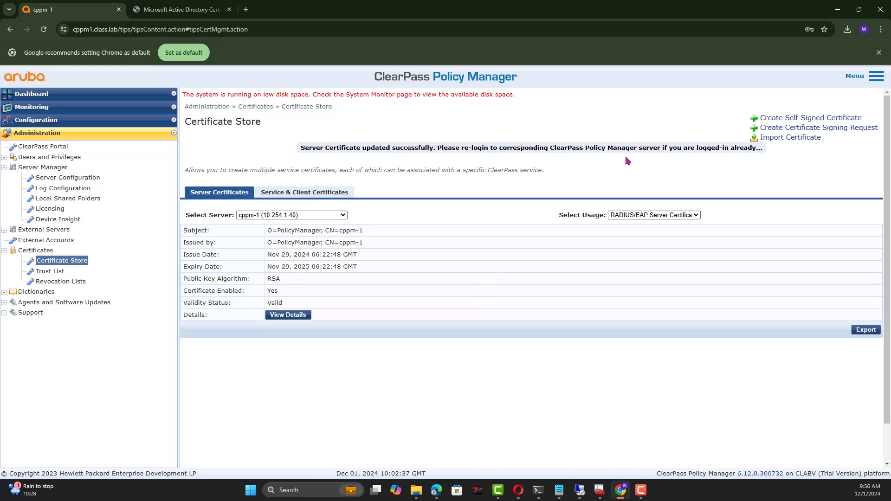
Show the HTTPS(ECC) Server Certificate, enable the class-DC1-CA-issued certificate and confirm Yes.
drag(309, 154, 756, 157)
click(743, 179)
click(696, 217)
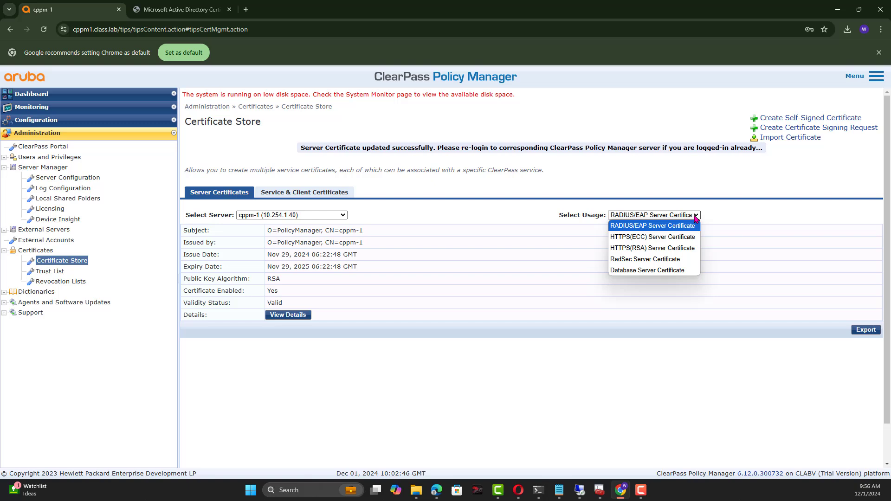
click(664, 238)
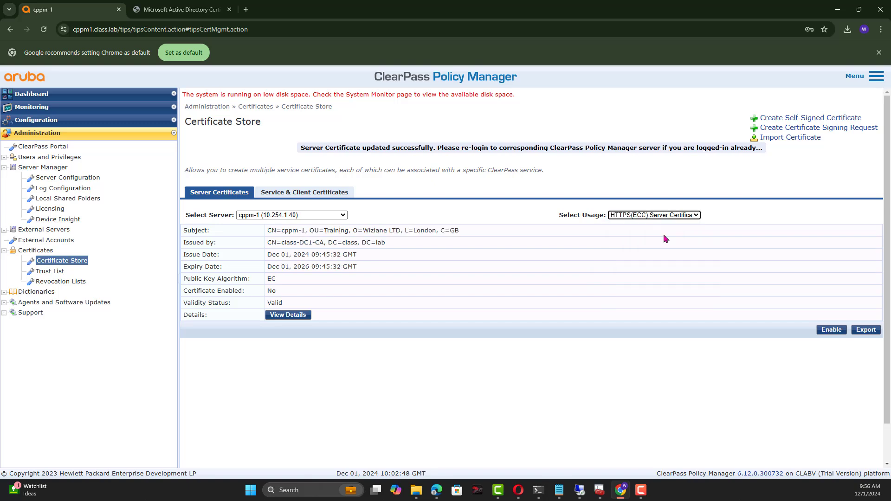
click(831, 329)
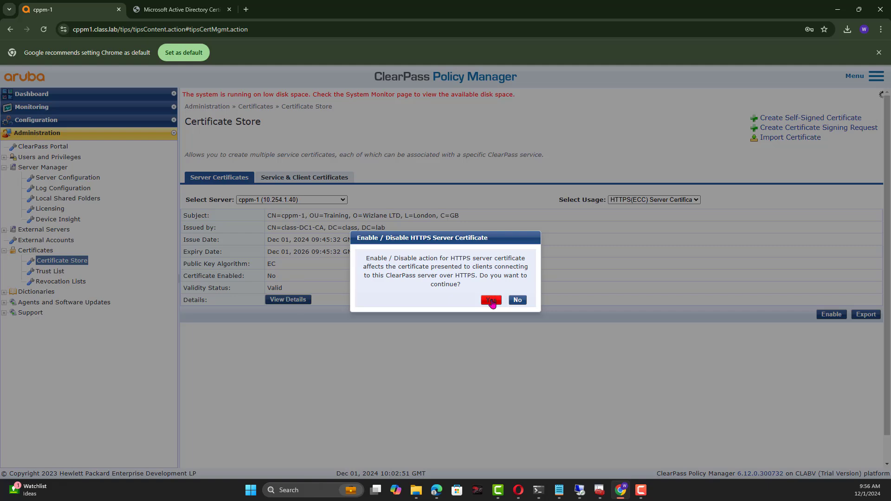
click(491, 300)
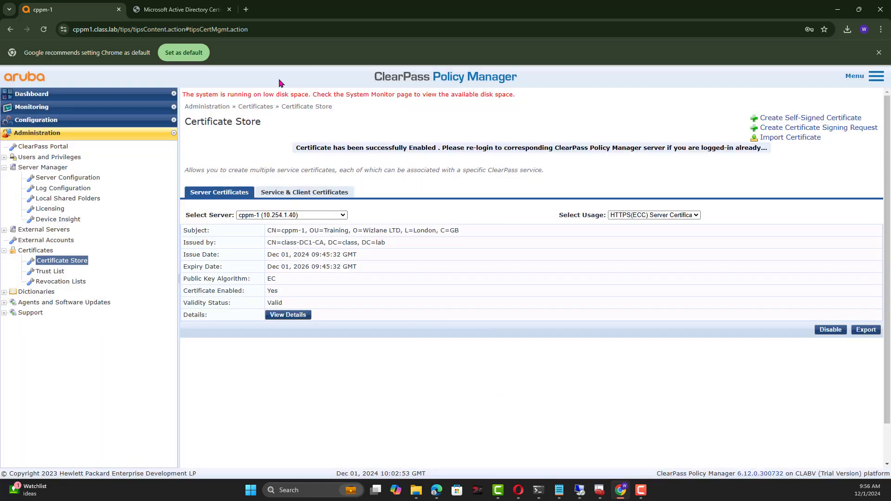
click(877, 77)
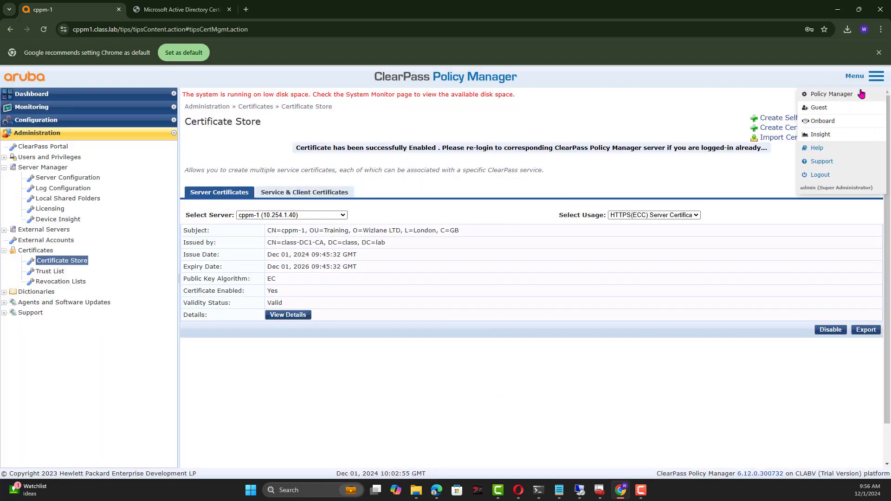
Log out, sign back in as admin, and dismiss the browser prompts and What's New notice.
click(820, 175)
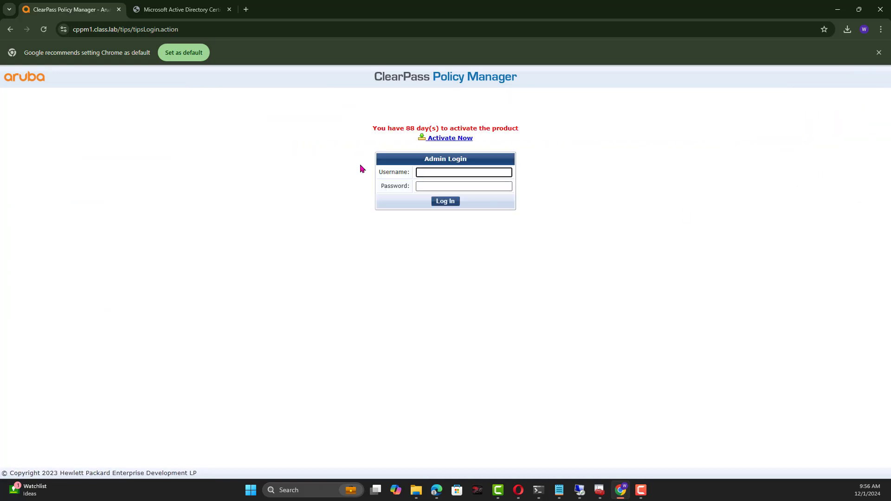
click(44, 30)
text(admin)
key(Tab)
key(Return)
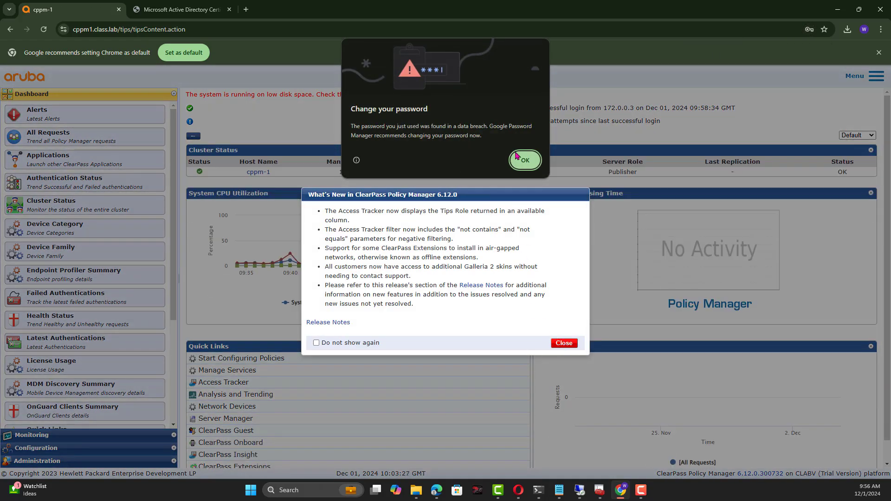
click(525, 159)
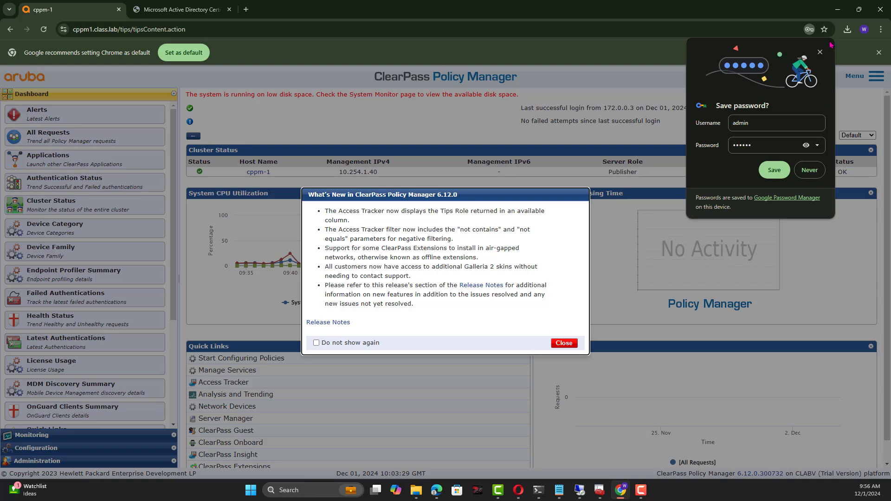
click(820, 52)
click(564, 343)
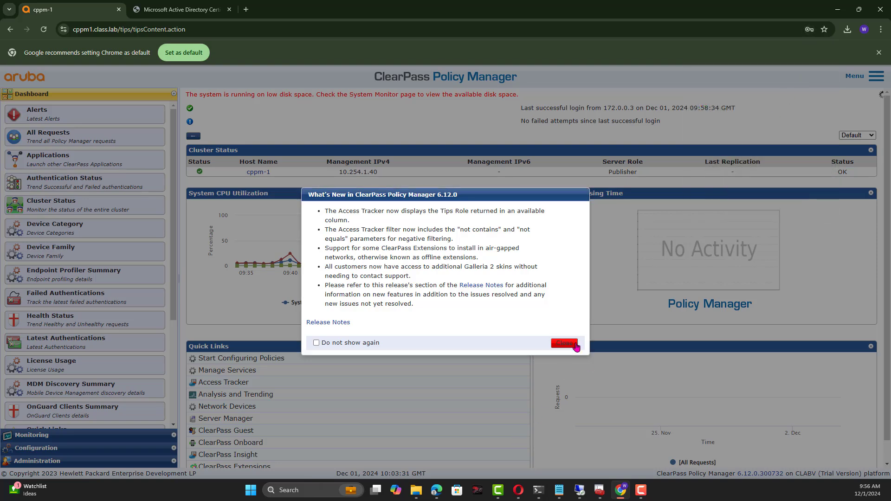
click(37, 461)
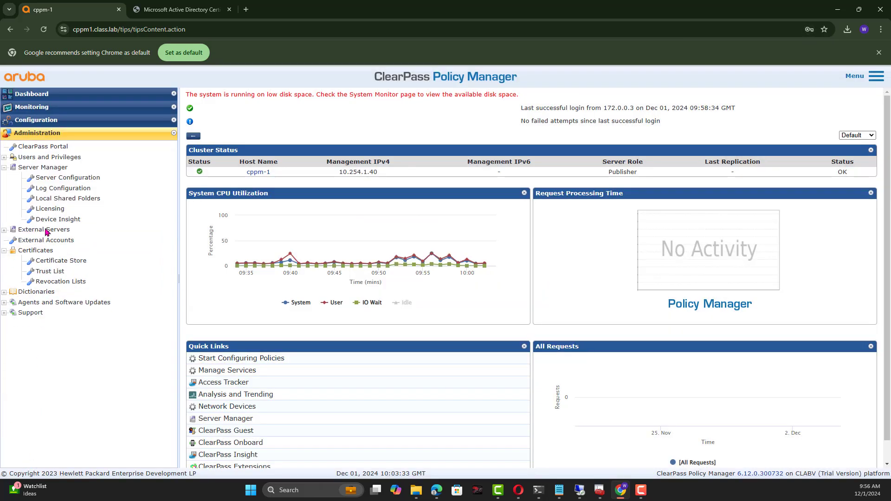
Open the Certificate Store and show cppm-1's HTTPS(ECC) Server Certificate issued by class-DC1-CA.
click(64, 179)
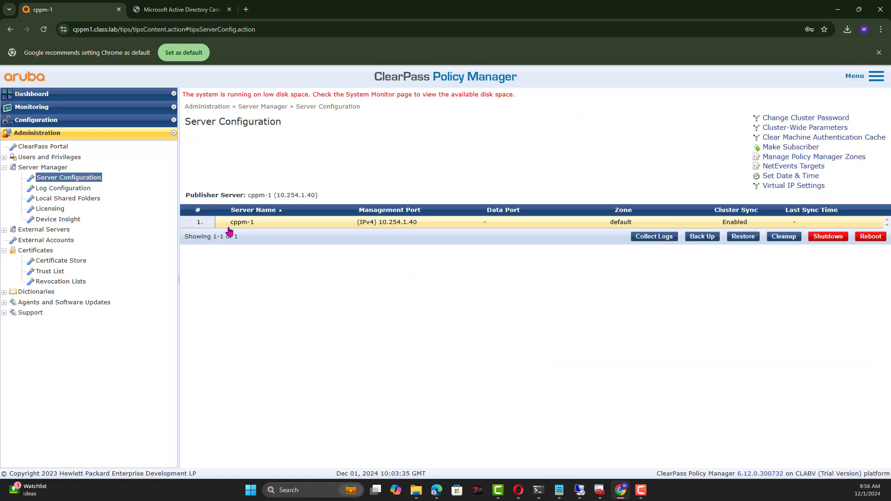
click(62, 262)
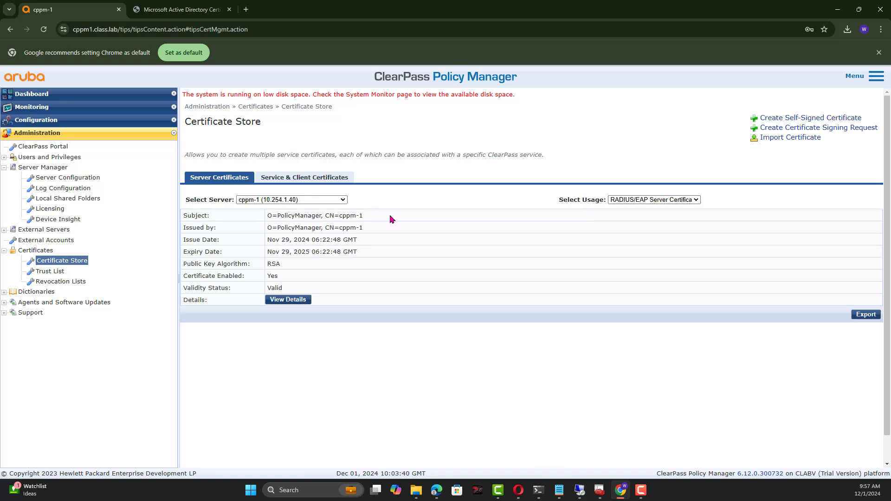
triple_click(364, 217)
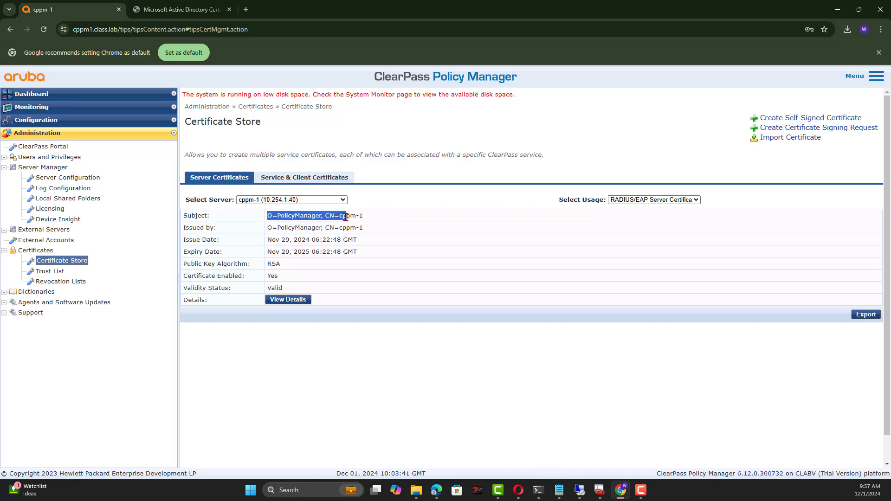
triple_click(363, 217)
click(363, 218)
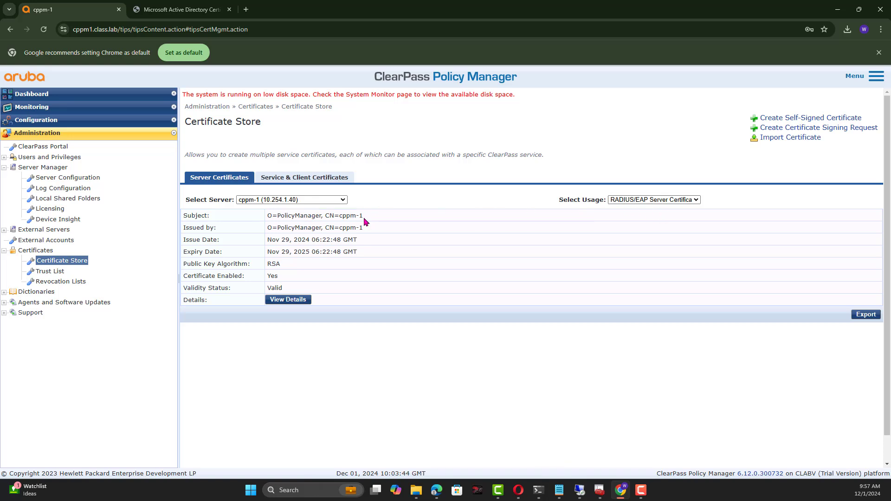
click(643, 207)
click(624, 231)
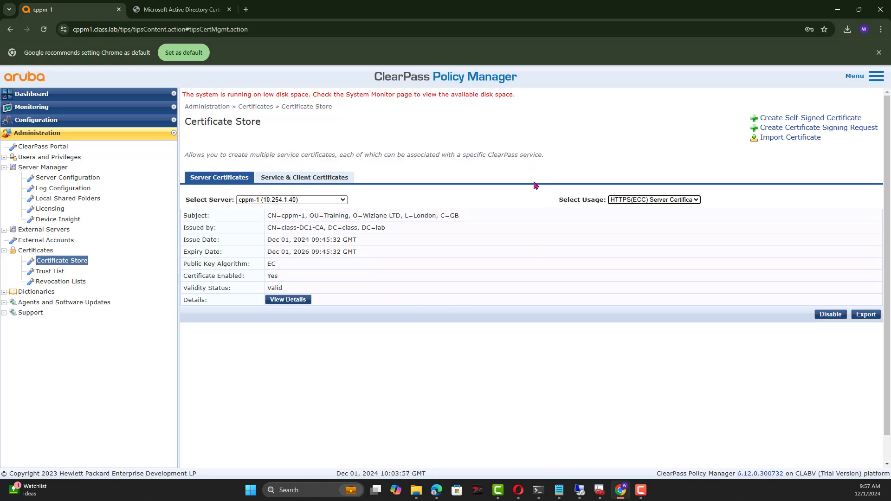
Review the full details of the ECC server certificate, then close them.
click(289, 302)
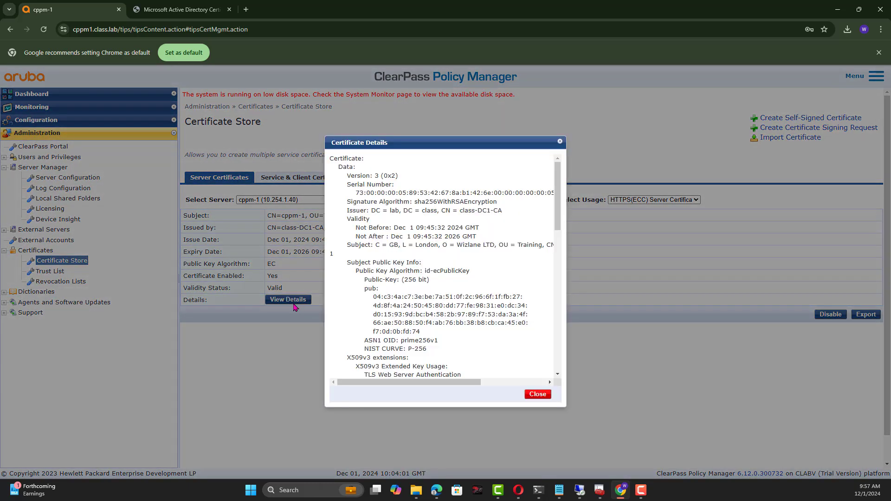
scroll(483, 245, down, 10)
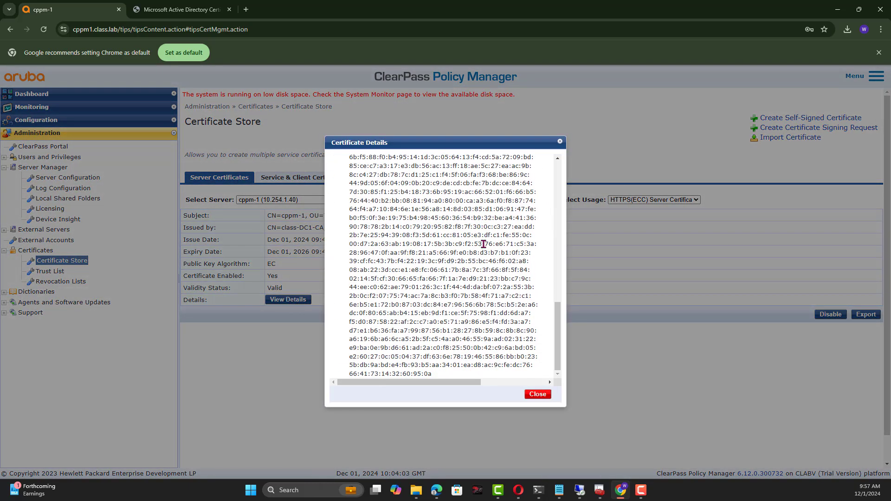
scroll(466, 258, up, 15)
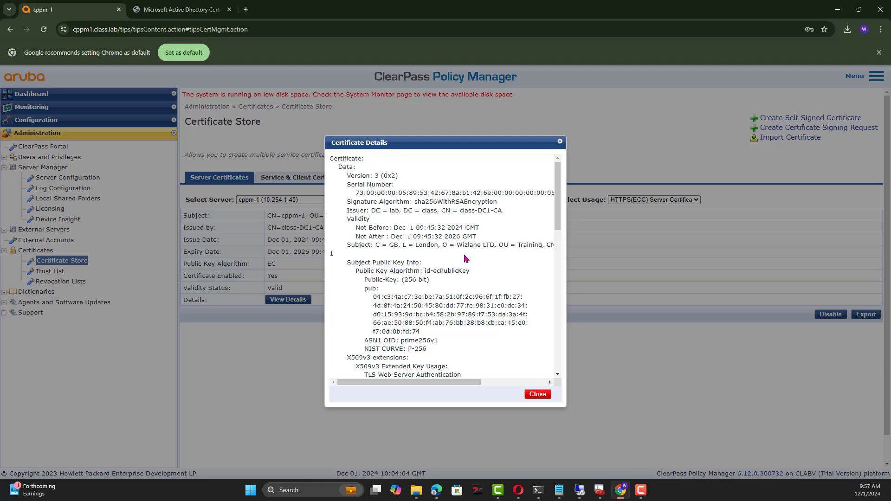
click(538, 394)
Reload ClearPass and confirm in Opera that cppm1.class.lab's connection is secure.
click(46, 30)
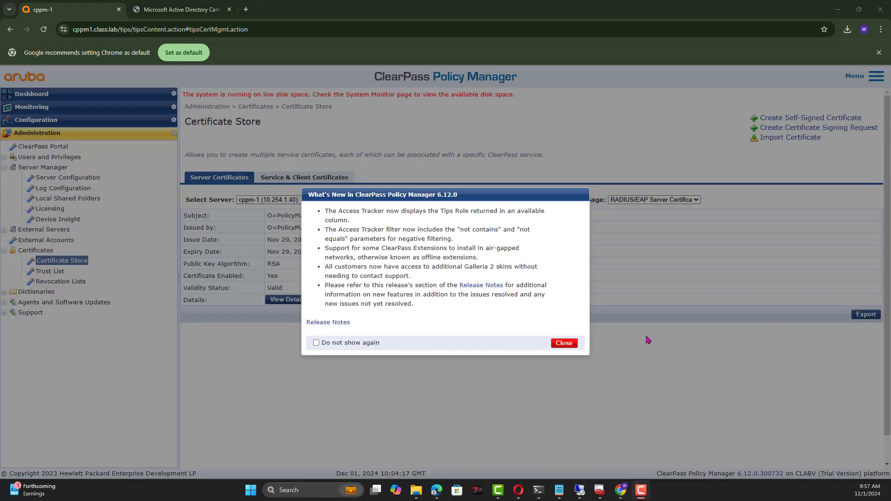
click(565, 343)
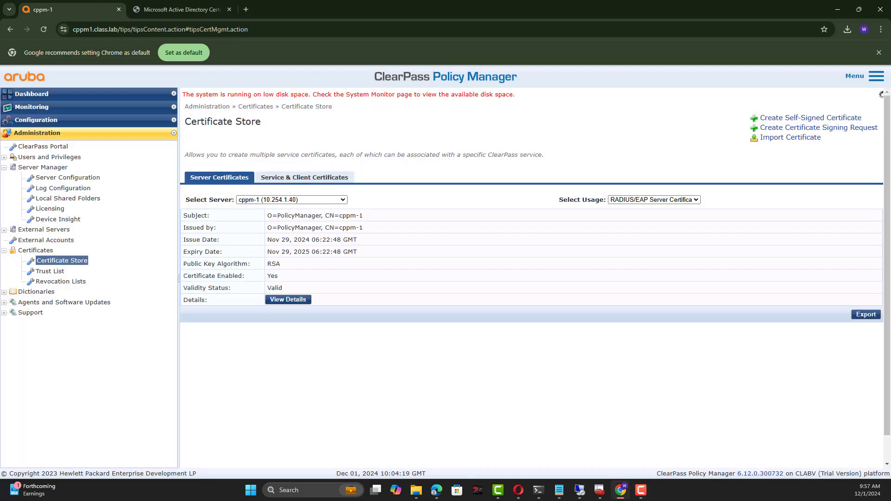
key(alt+Tab)
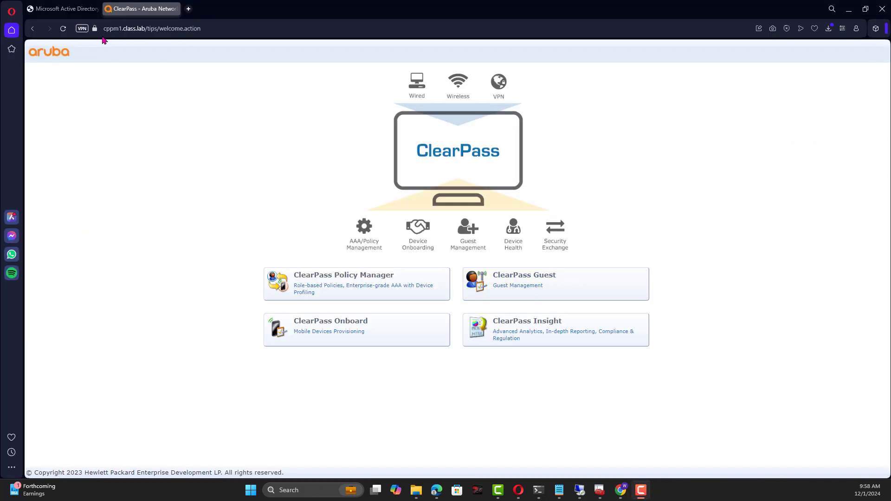
click(94, 28)
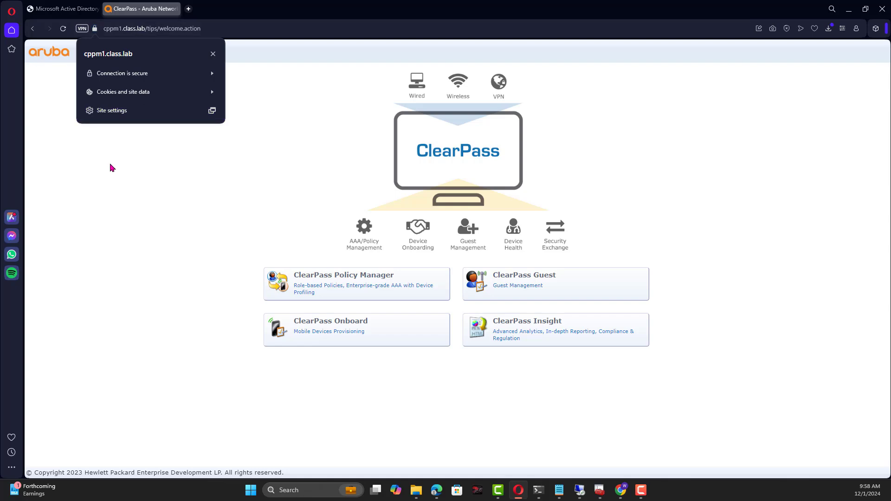